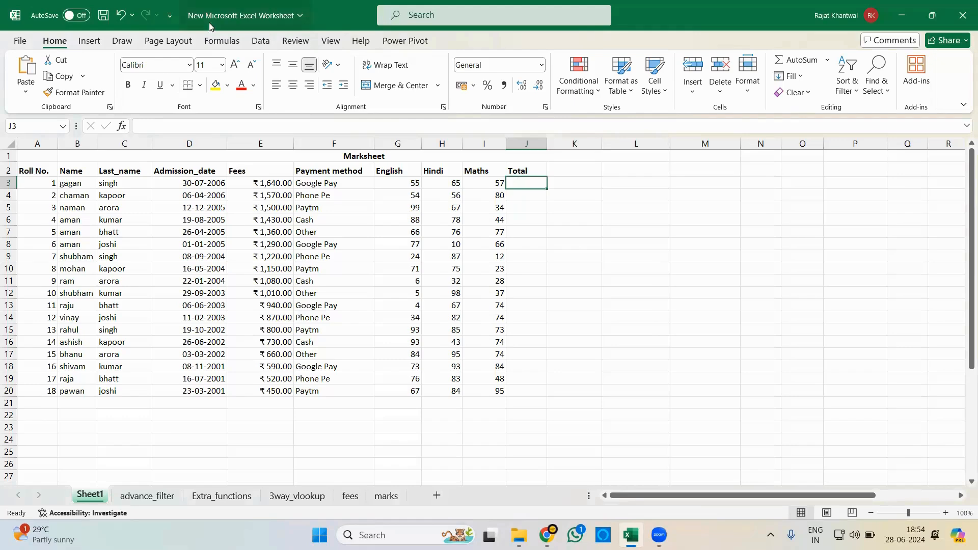
{"action": "left_click", "coordinate": [221, 41]}
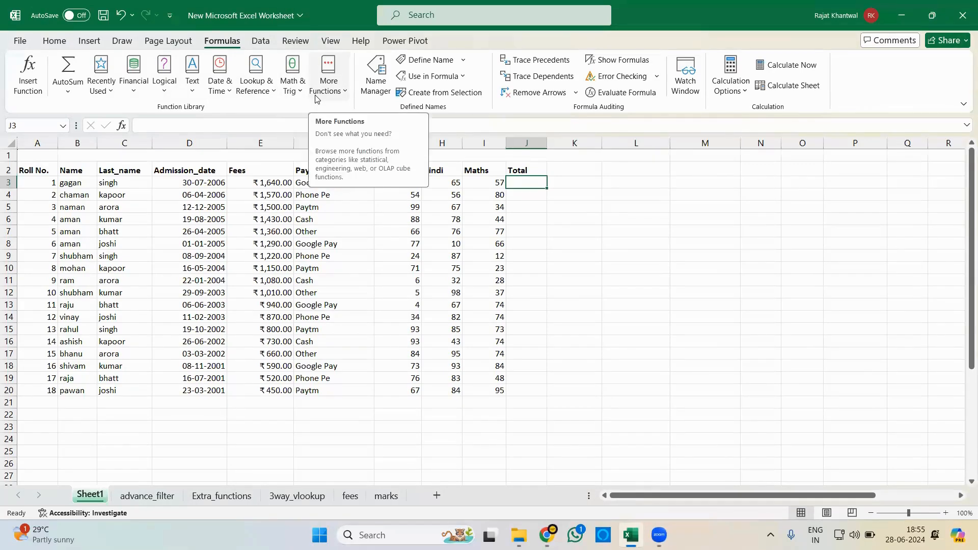
{"action": "left_click", "coordinate": [56, 41]}
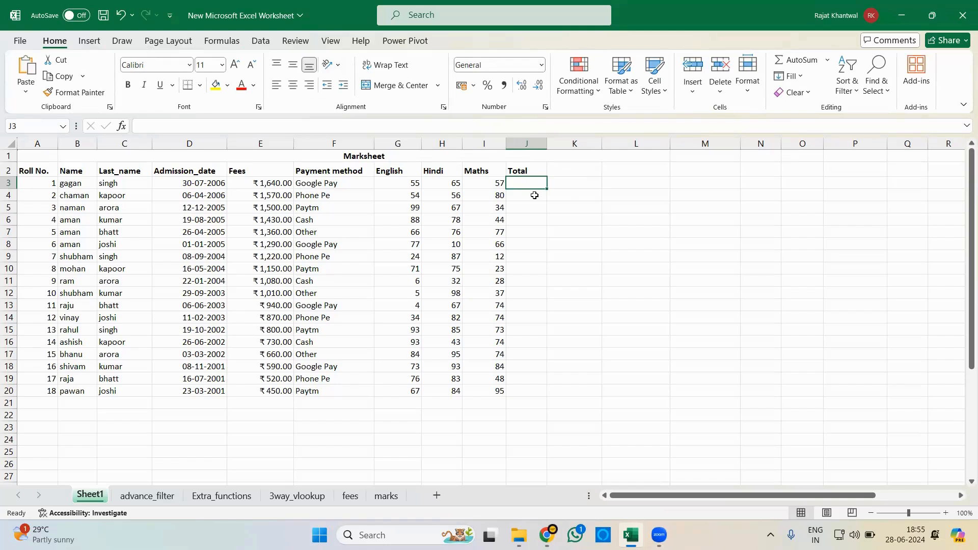
- Enter =SUM(G3,H3,I3) in J3 to total the first student's English, Hindi and Maths marks
{"action": "type", "text": "=SUM("}
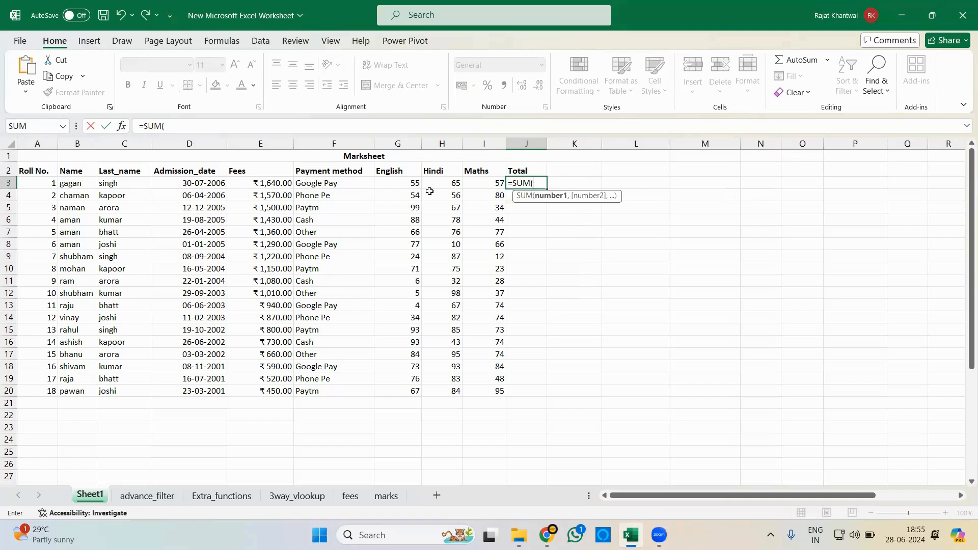
{"action": "left_click", "coordinate": [401, 182]}
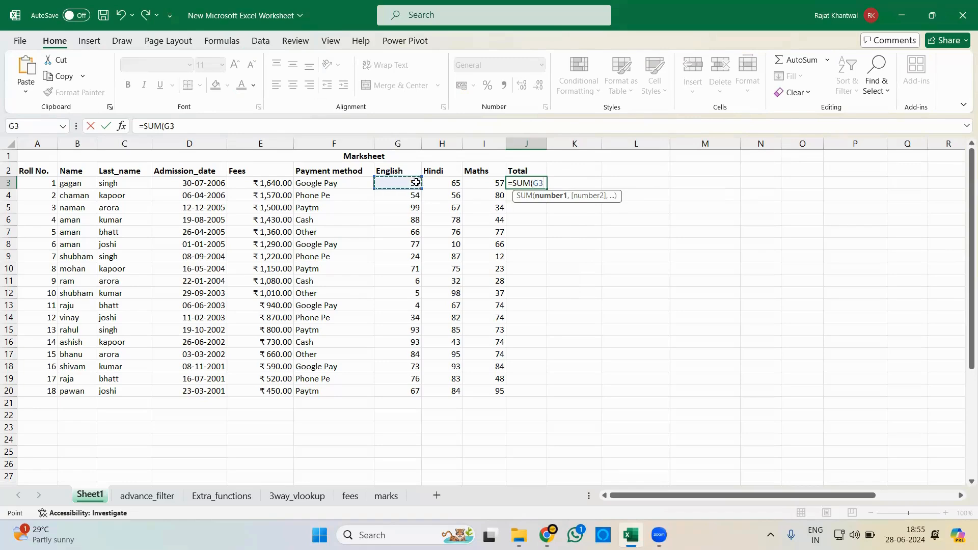
{"action": "type", "text": ","}
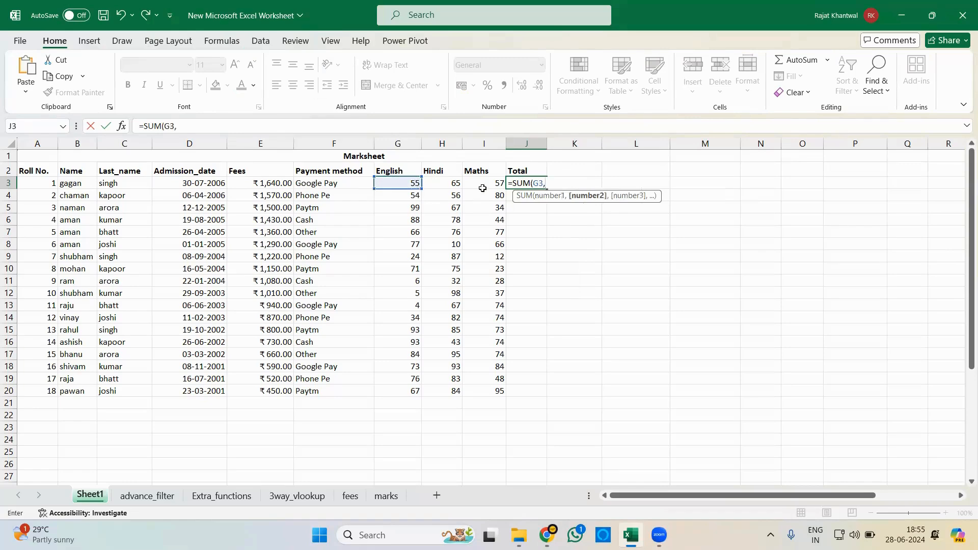
{"action": "left_click", "coordinate": [453, 182]}
{"action": "type", "text": ","}
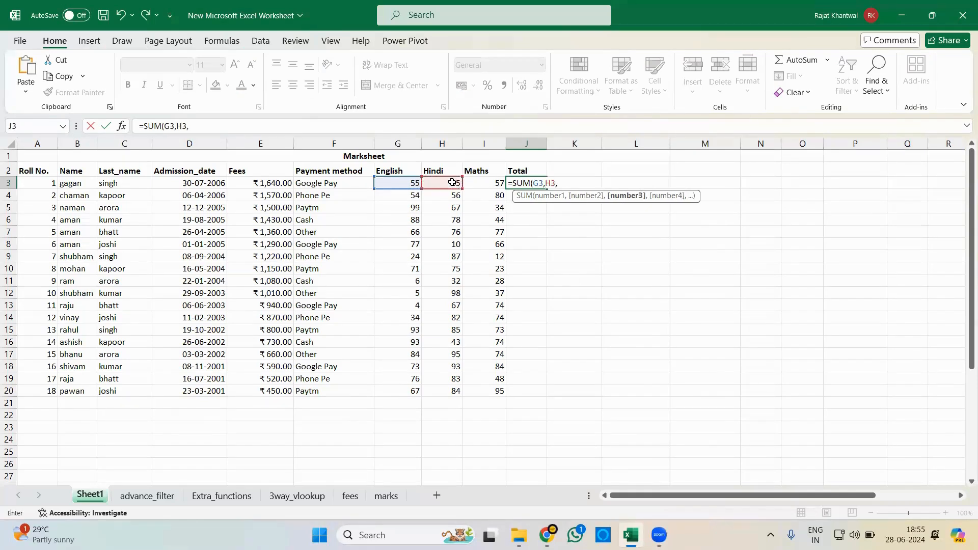
{"action": "left_click", "coordinate": [486, 184]}
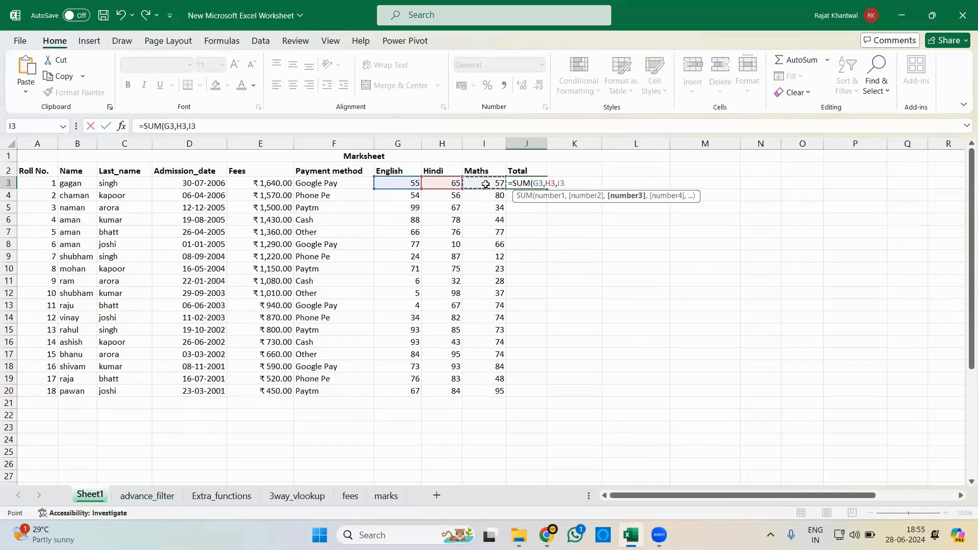
{"action": "type", "text": ")"}
{"action": "key", "text": "Return"}
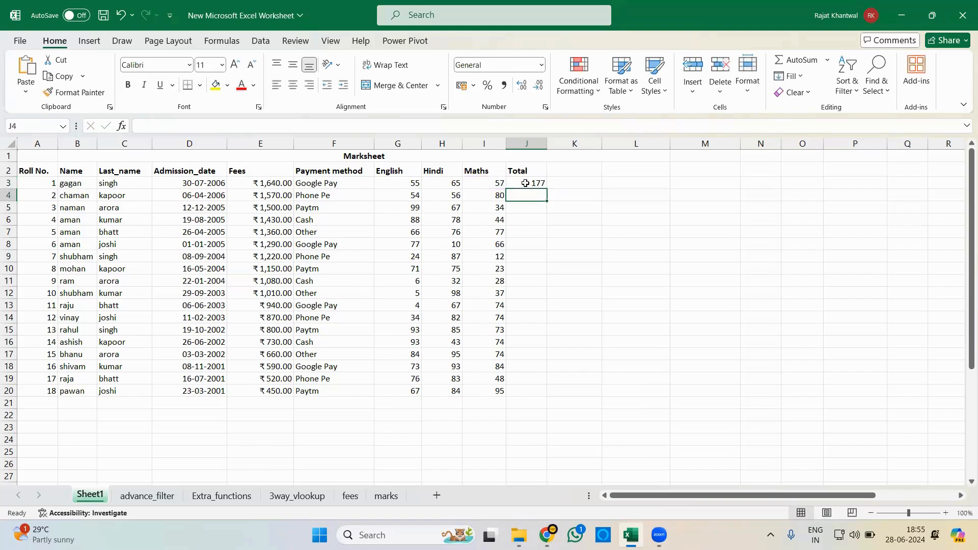
- Replace the formula in J3 with the range version =SUM(G3:I3) and fill it down the Total column to J20
{"action": "left_click", "coordinate": [516, 181]}
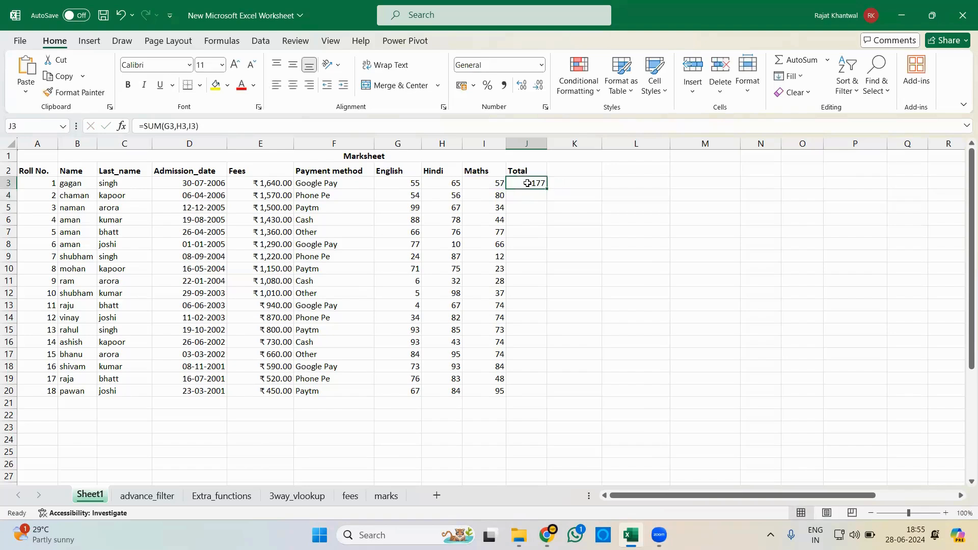
{"action": "type", "text": "=sum"}
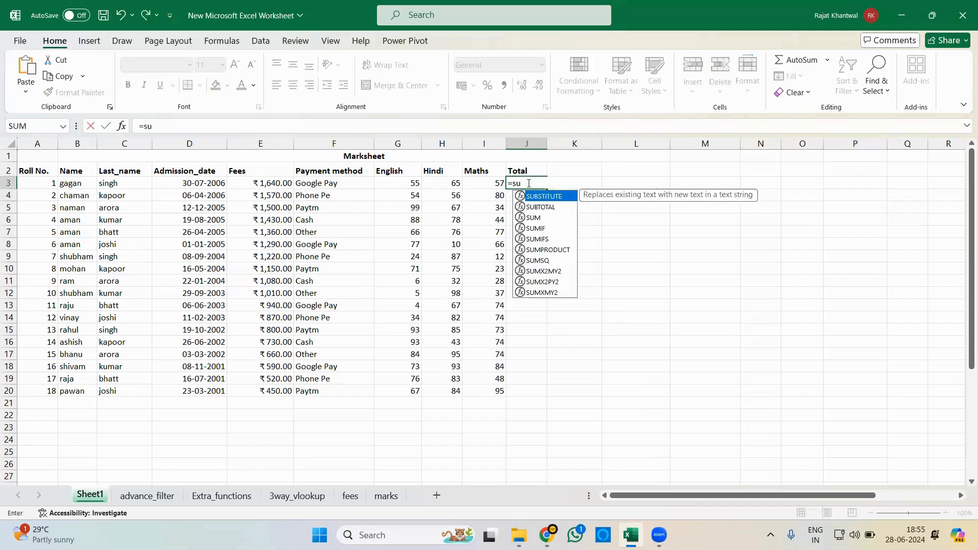
{"action": "key", "text": "Tab"}
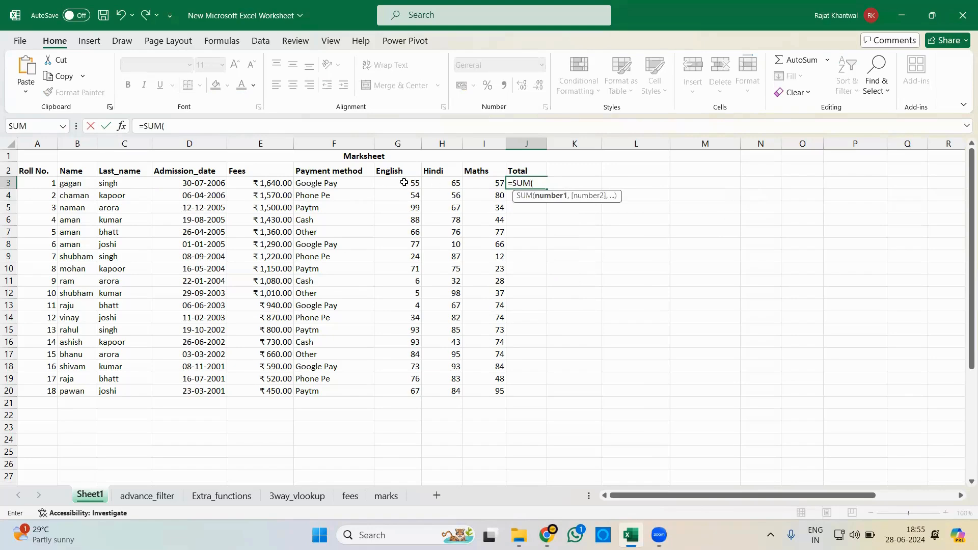
{"action": "left_click_drag", "start_coordinate": [402, 184], "coordinate": [487, 185]}
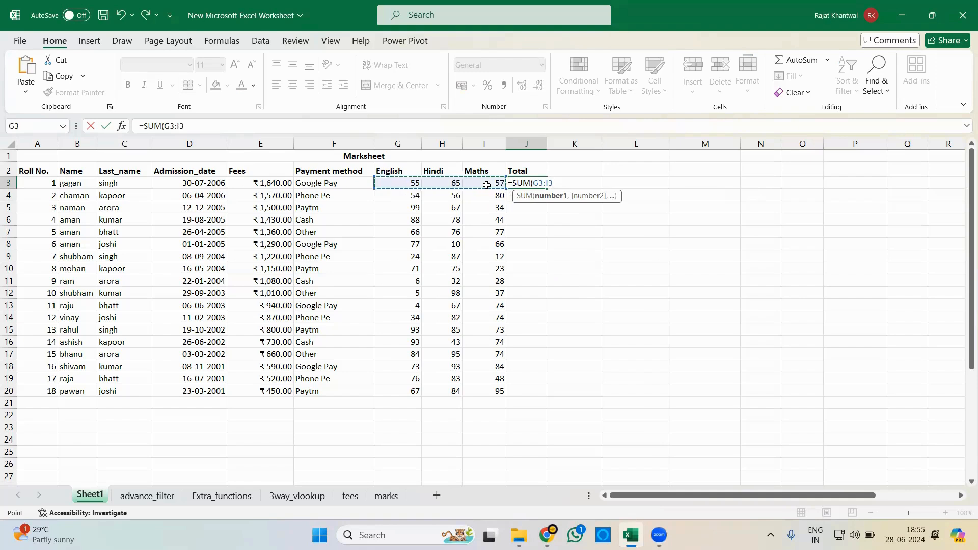
{"action": "type", "text": ")"}
{"action": "key", "text": "Return"}
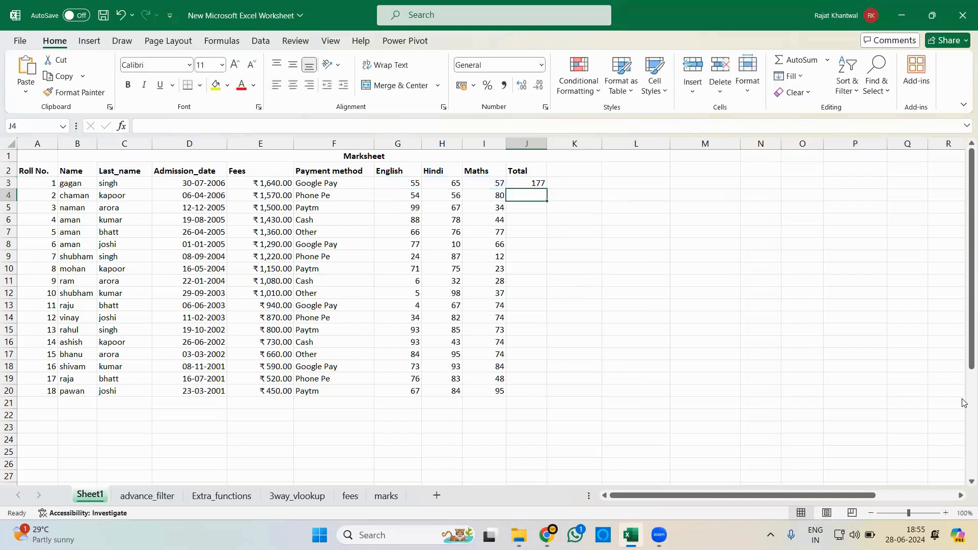
{"action": "left_click", "coordinate": [518, 183]}
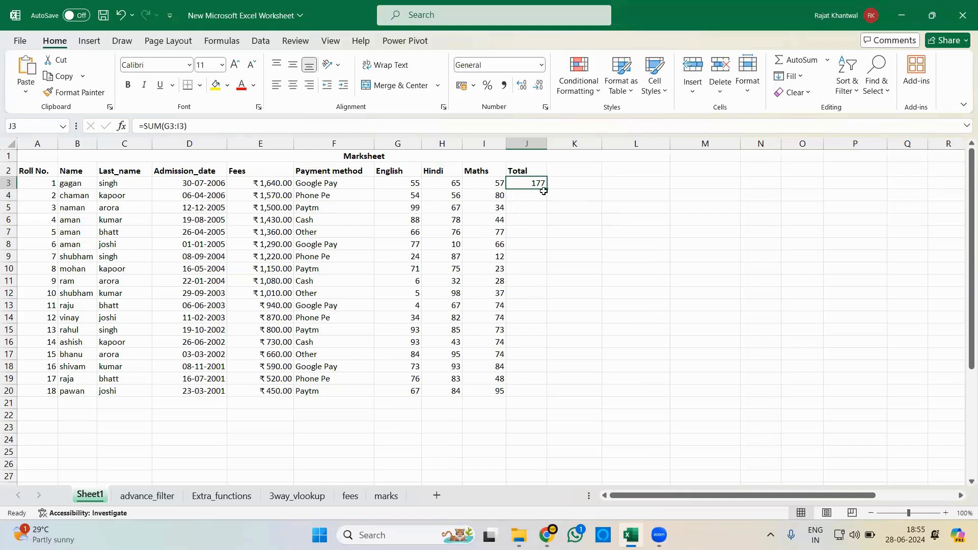
{"action": "left_click_drag", "start_coordinate": [547, 188], "coordinate": [537, 400]}
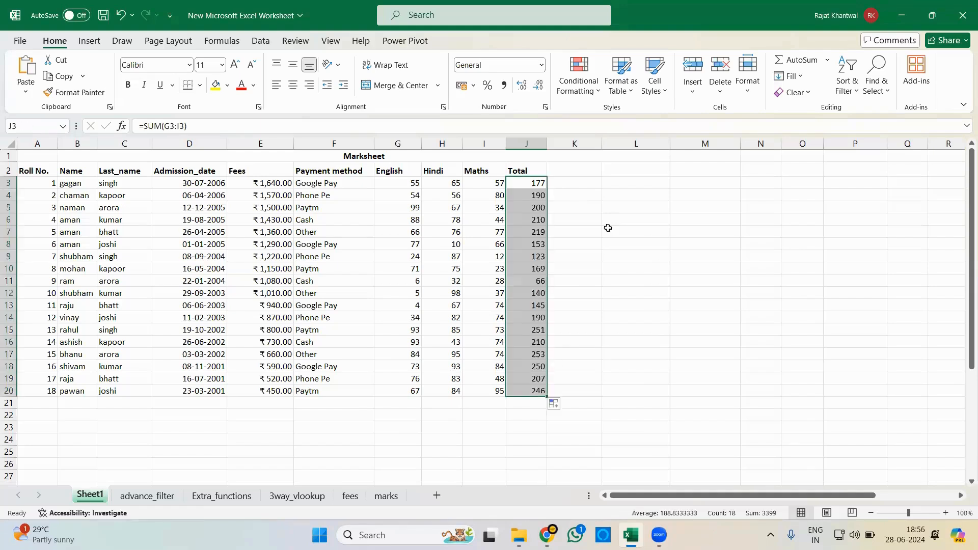
- Enter =AVERAGE(G3,H3,I3) in K3 to average the first student's three subject marks
{"action": "left_click", "coordinate": [577, 182]}
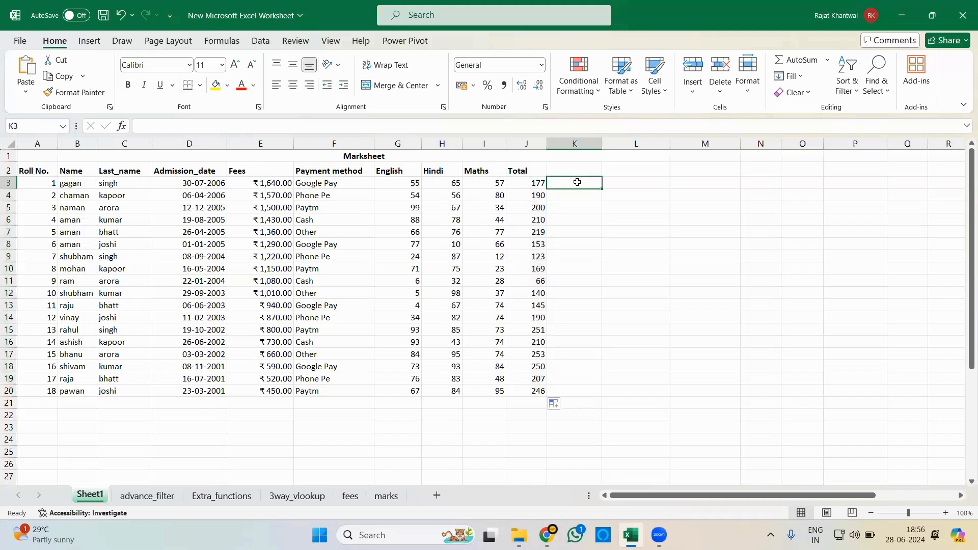
{"action": "type", "text": "+a"}
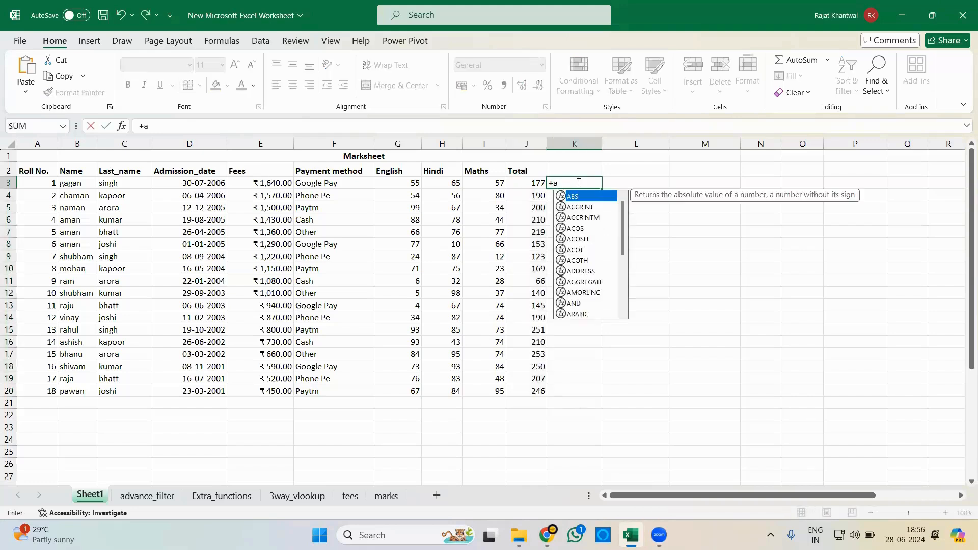
{"action": "key", "text": "BackSpace"}
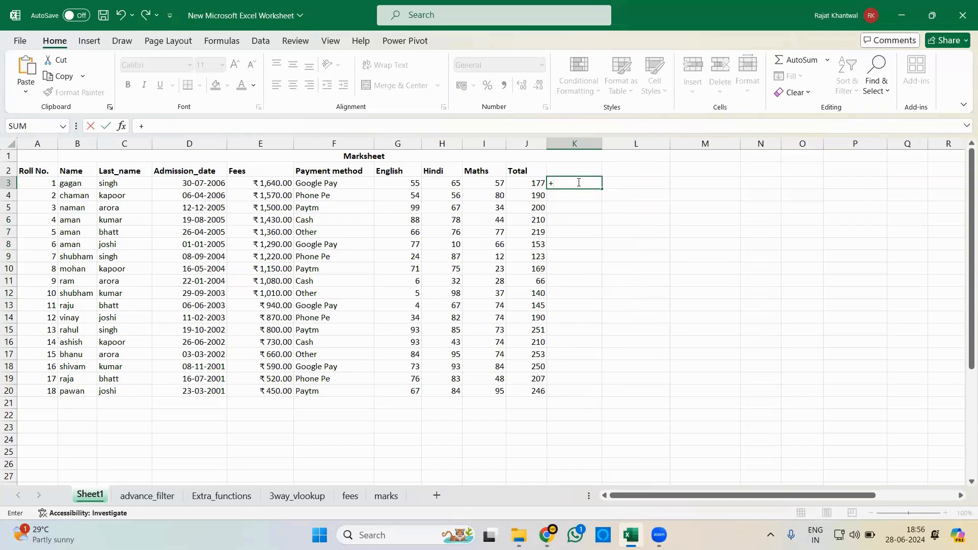
{"action": "key", "text": "BackSpace"}
{"action": "type", "text": "=av"}
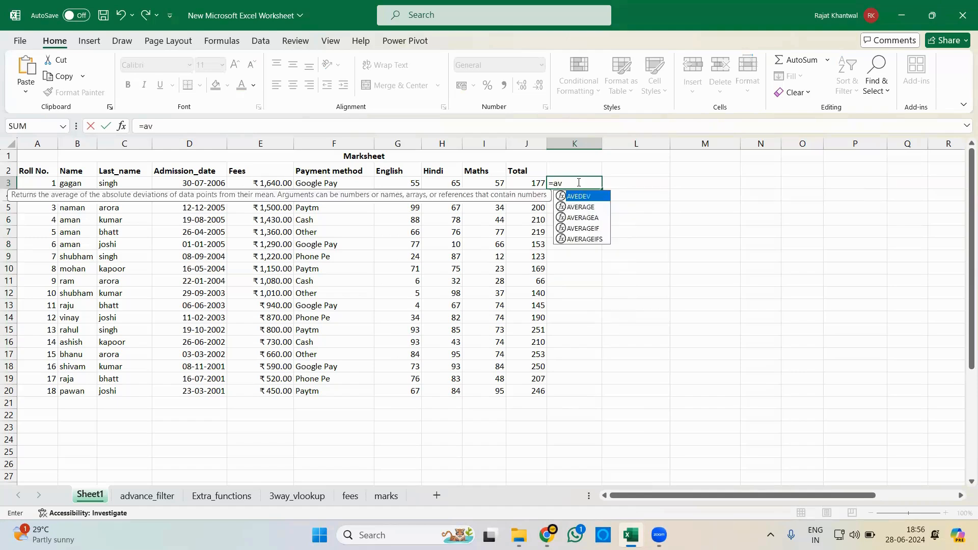
{"action": "type", "text": "erage"}
{"action": "key", "text": "Tab"}
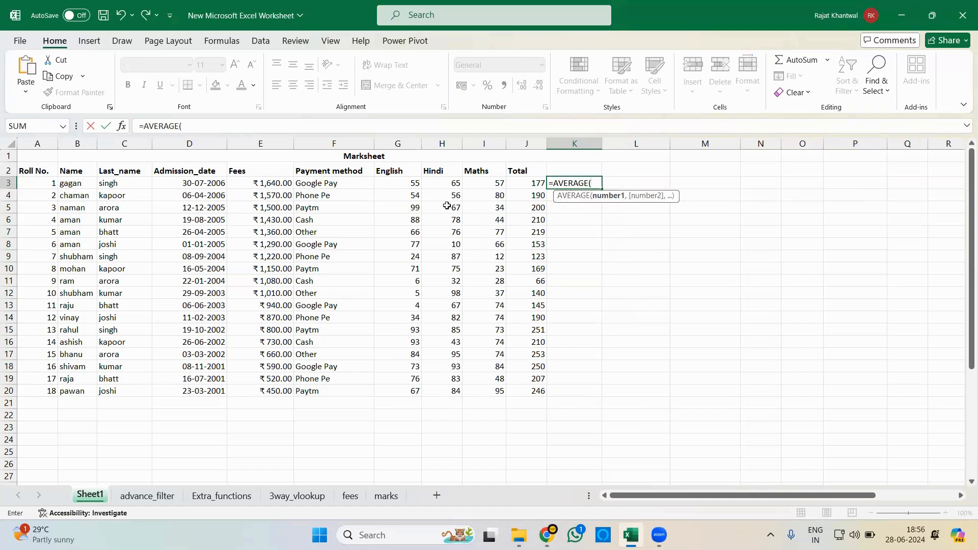
{"action": "left_click", "coordinate": [399, 183]}
{"action": "type", "text": ","}
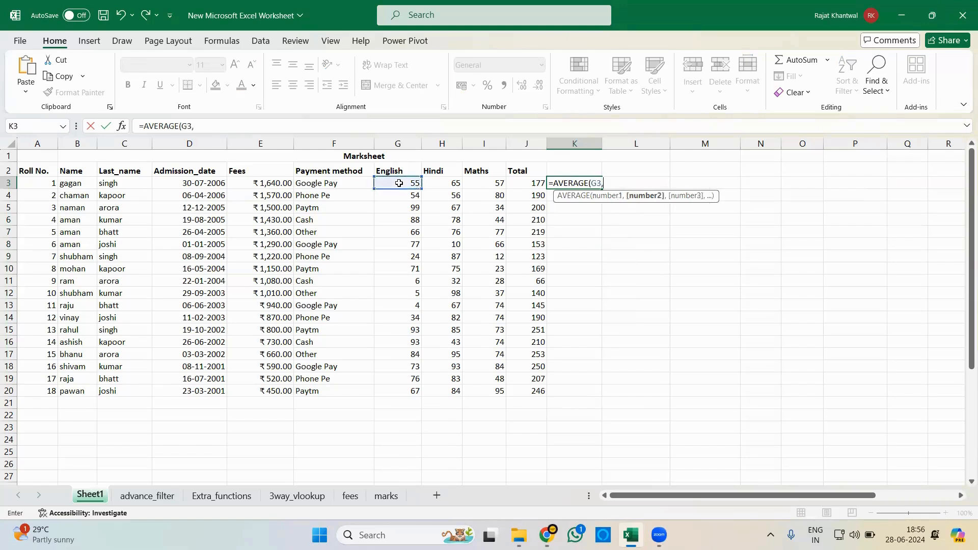
{"action": "left_click", "coordinate": [456, 183]}
{"action": "type", "text": ","}
{"action": "left_click", "coordinate": [495, 183]}
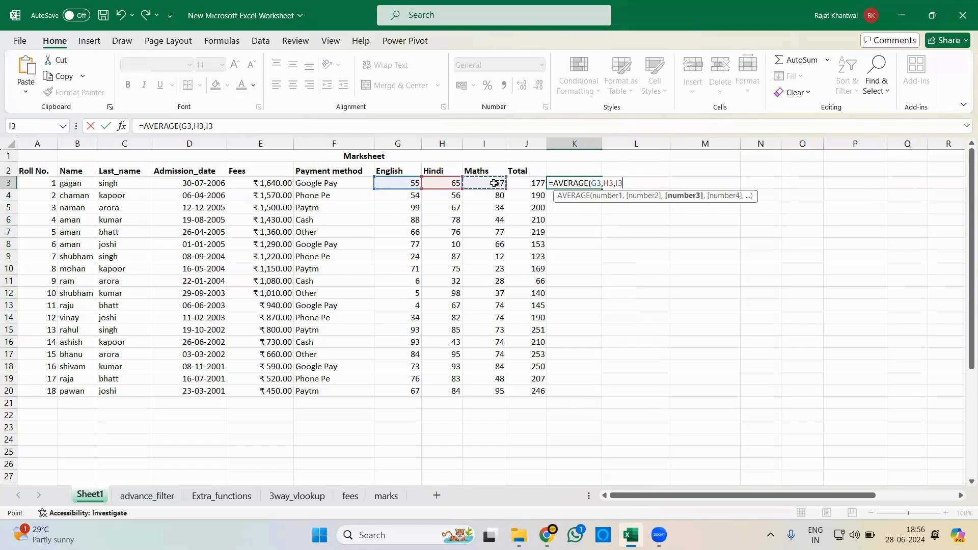
{"action": "type", "text": ")"}
{"action": "key", "text": "Return"}
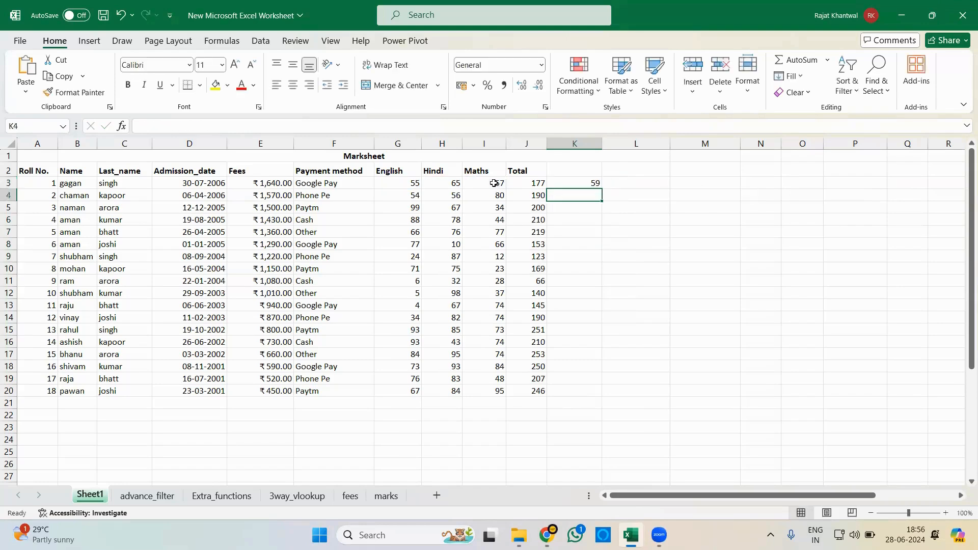
- Replace the formula in K3 with the range version =AVERAGE(G3:I3) and fill it down to K20
{"action": "left_click", "coordinate": [580, 184]}
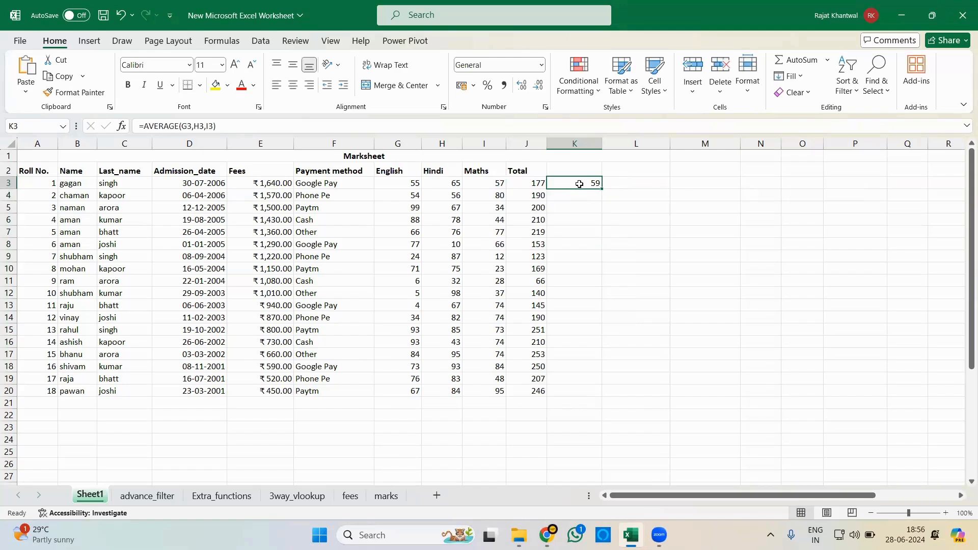
{"action": "type", "text": "=average"}
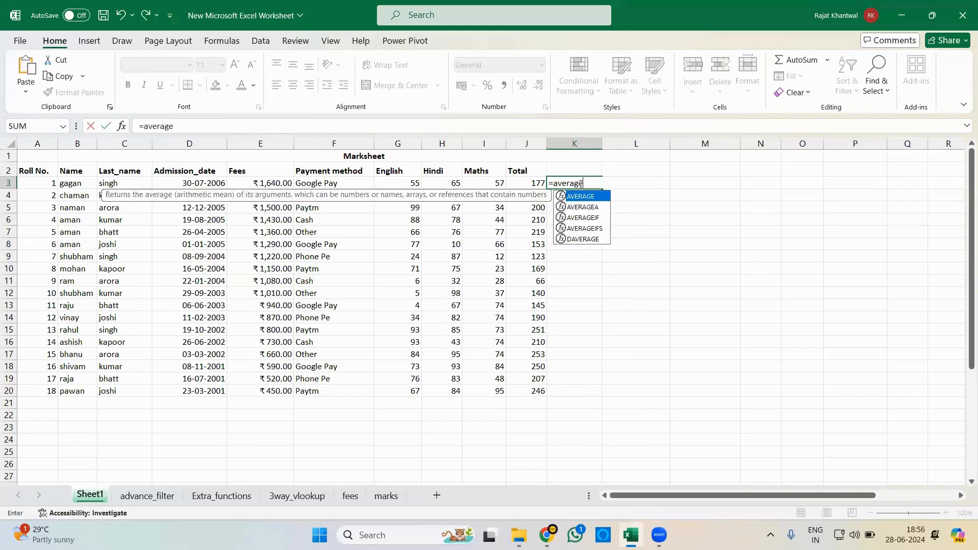
{"action": "key", "text": "Tab"}
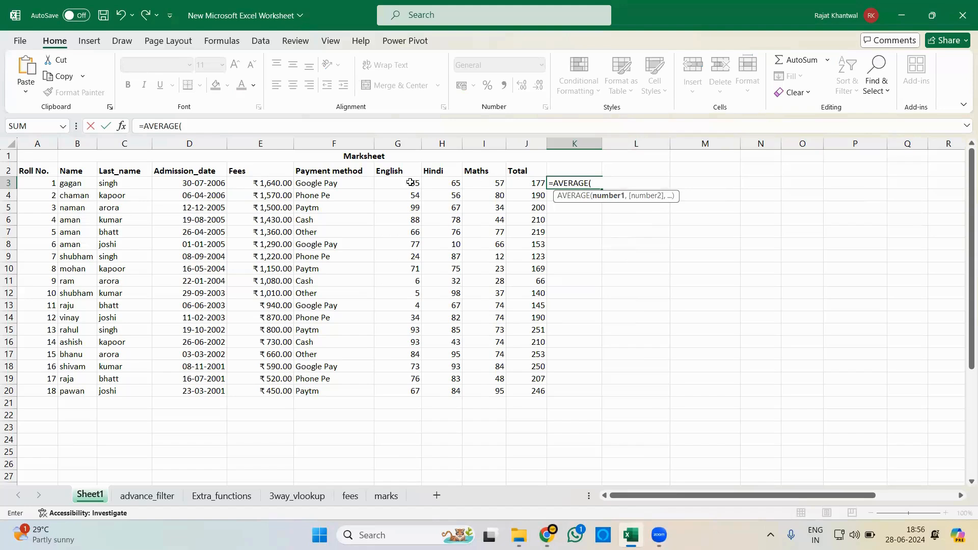
{"action": "left_click_drag", "start_coordinate": [410, 182], "coordinate": [491, 185]}
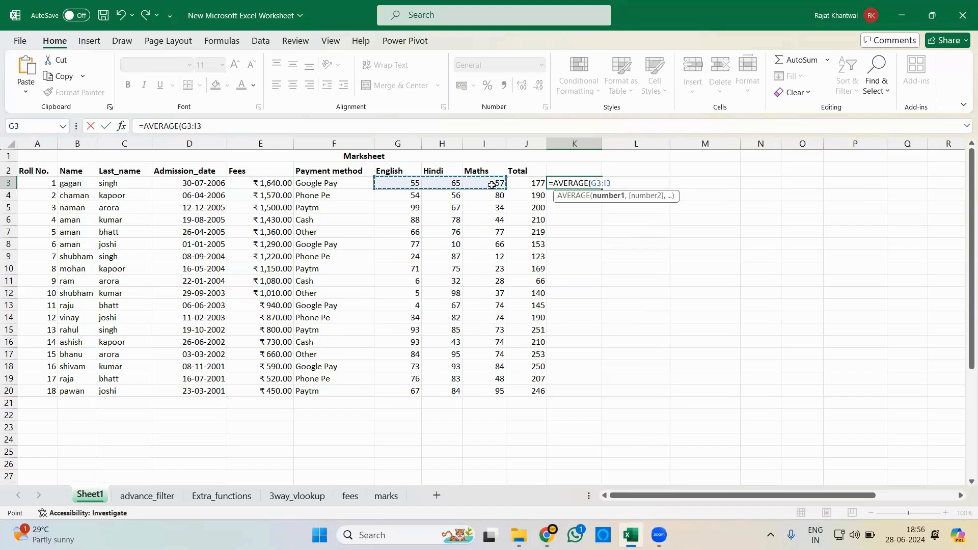
{"action": "type", "text": ")"}
{"action": "key", "text": "Return"}
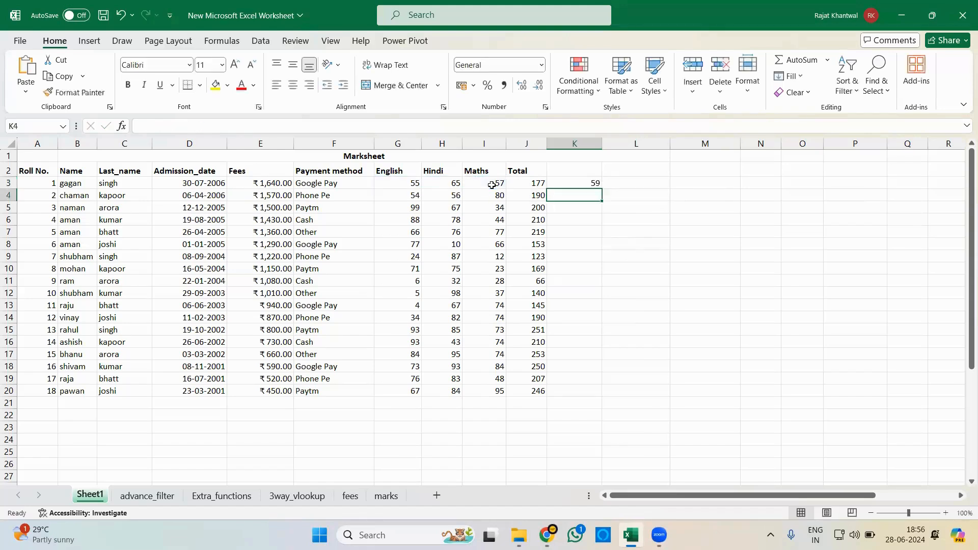
{"action": "left_click", "coordinate": [582, 184]}
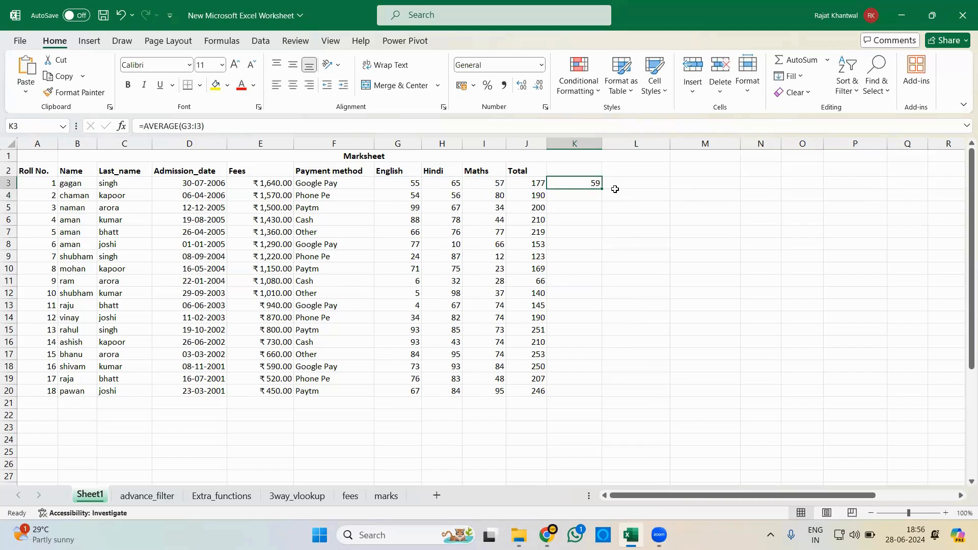
{"action": "left_click_drag", "start_coordinate": [602, 189], "coordinate": [584, 395]}
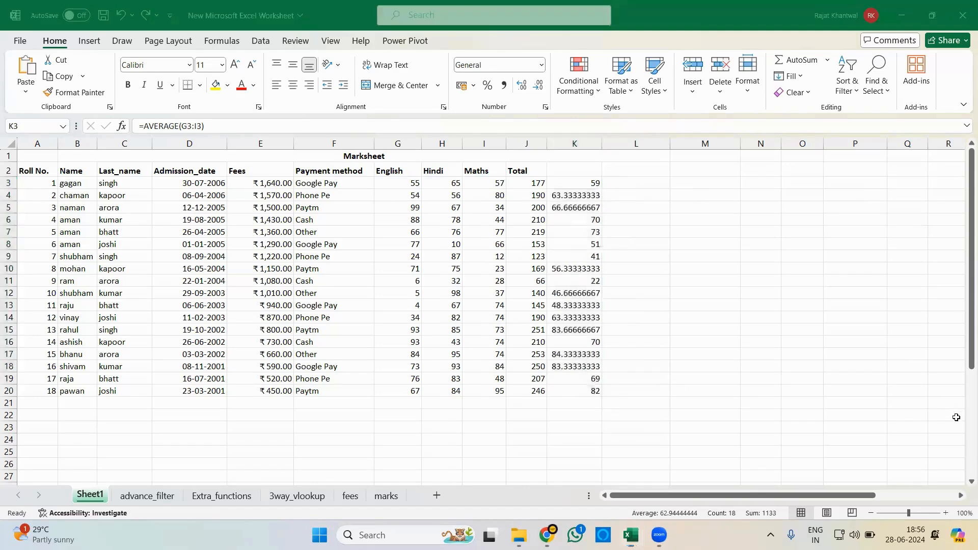
- Enter the heading Average in K2 above the averaged marks
{"action": "left_click", "coordinate": [574, 168]}
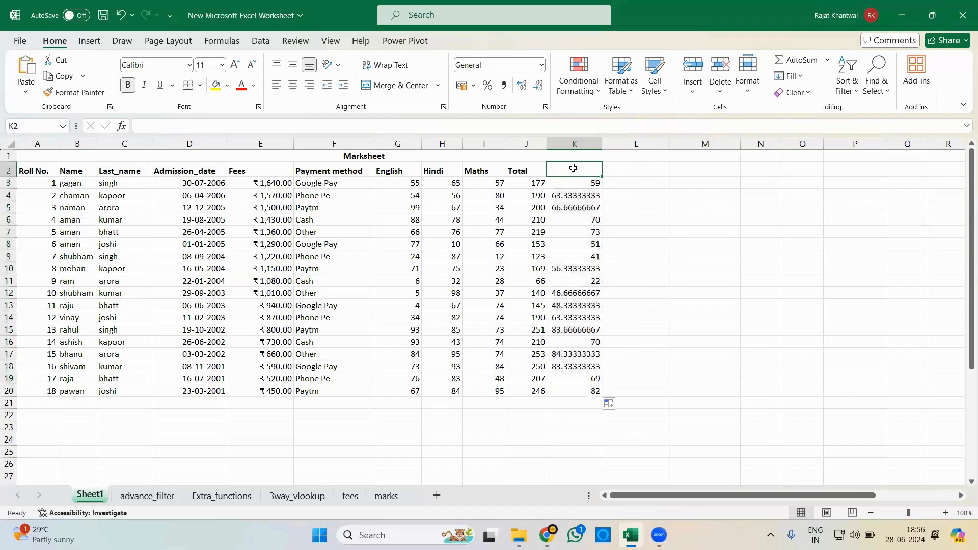
{"action": "type", "text": "Average"}
{"action": "key", "text": "Tab"}
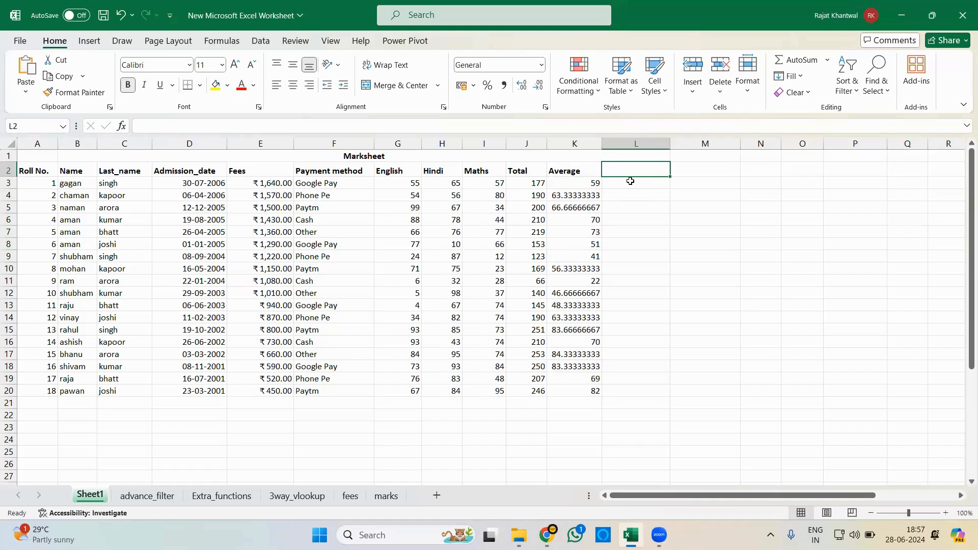
- Enter =COUNT(F3) in L3 to count the first student's payment method cell
{"action": "left_click", "coordinate": [828, 60]}
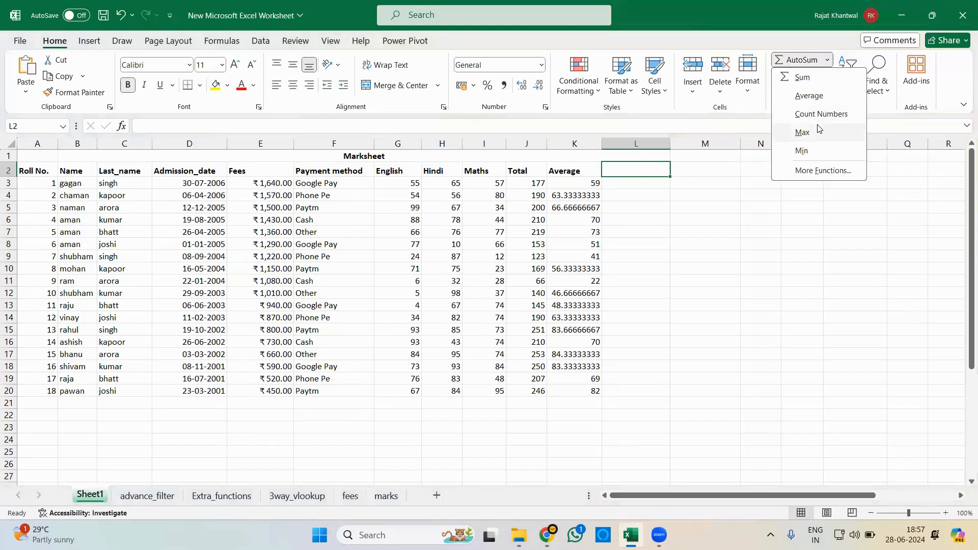
{"action": "left_click", "coordinate": [635, 183]}
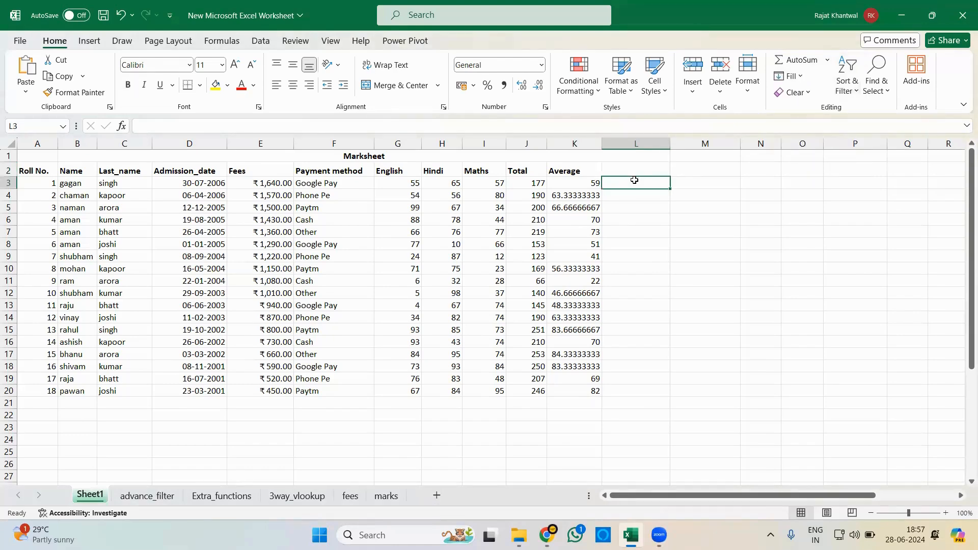
{"action": "type", "text": "=count"}
{"action": "key", "text": "Tab"}
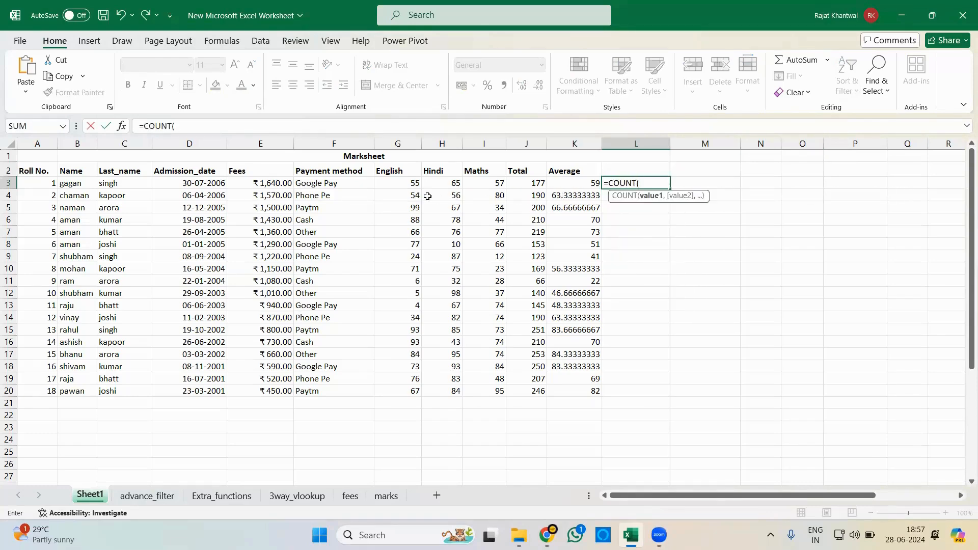
{"action": "left_click", "coordinate": [333, 183]}
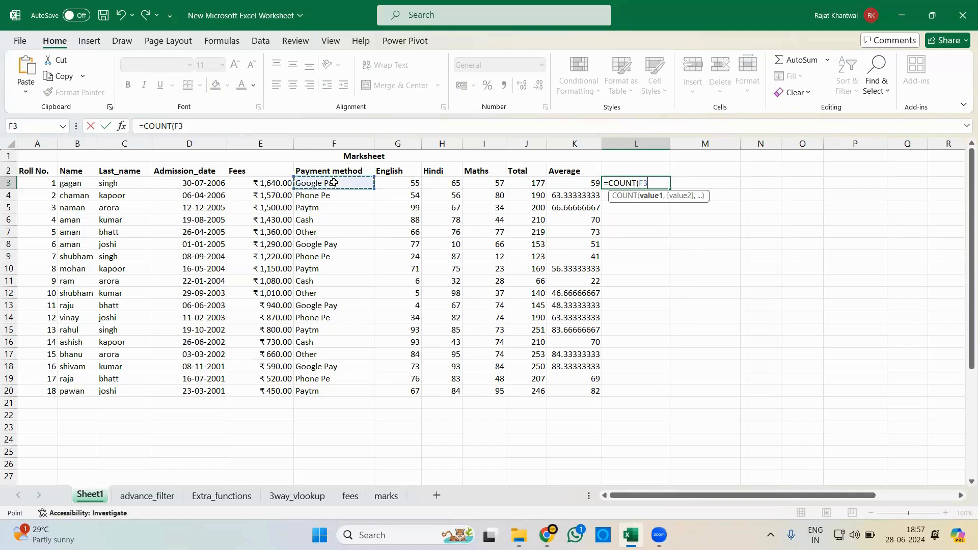
{"action": "key", "text": "Return"}
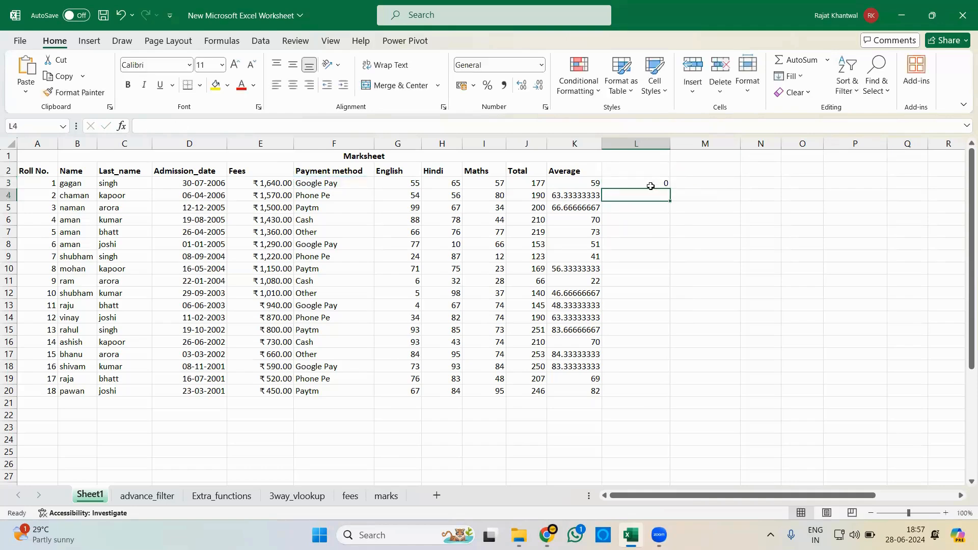
- Replace the formula in L3 with =COUNT(G3:G20) to count the English marks
{"action": "left_click", "coordinate": [651, 186]}
{"action": "type", "text": "=count"}
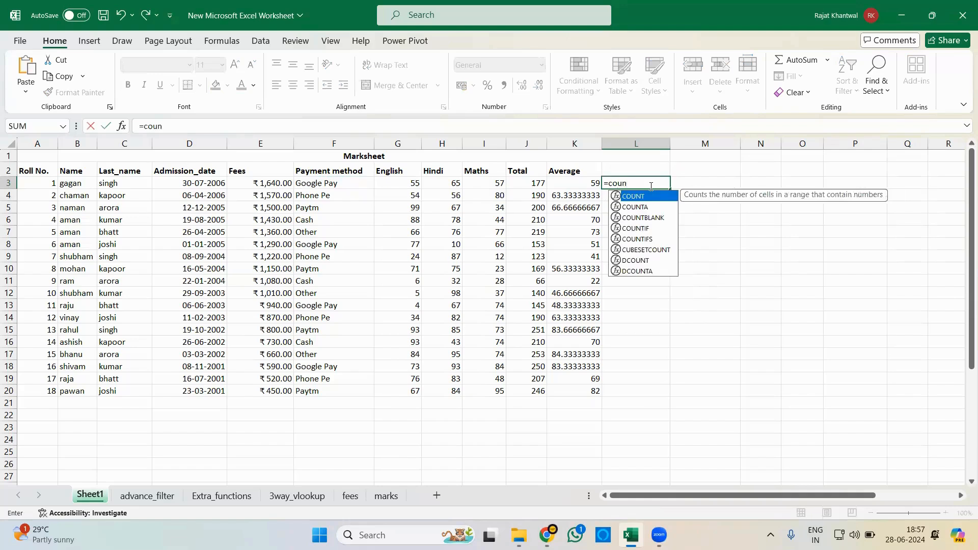
{"action": "key", "text": "Tab"}
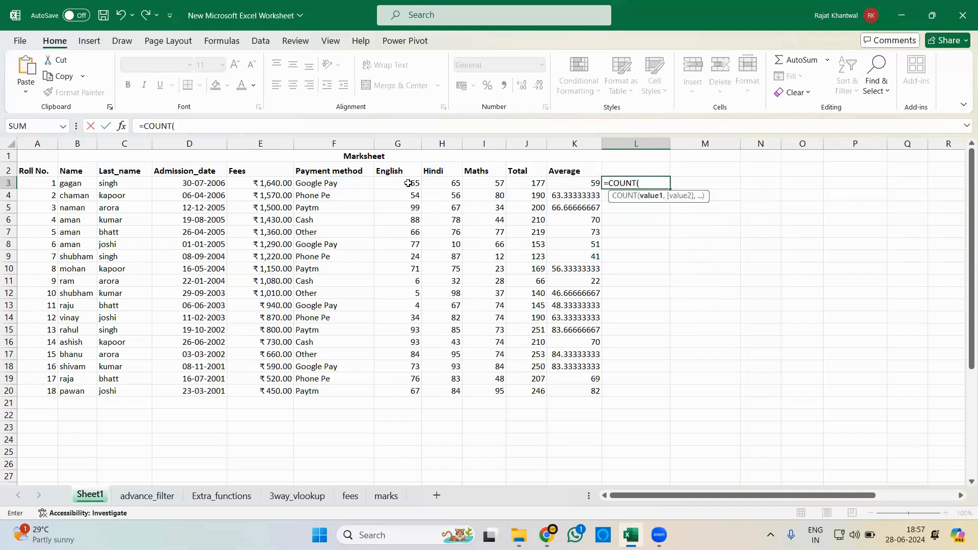
{"action": "left_click_drag", "start_coordinate": [408, 183], "coordinate": [412, 390]}
{"action": "key", "text": "Return"}
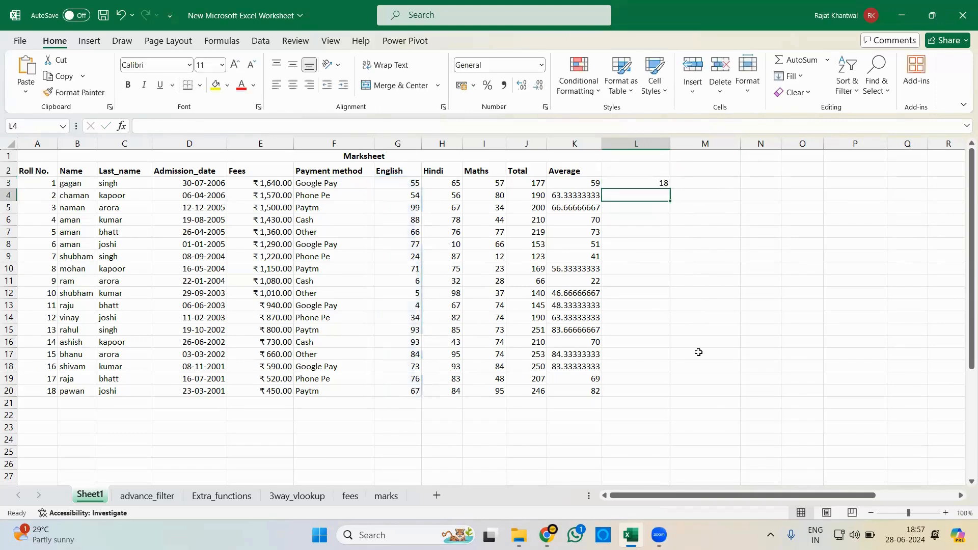
- Replace the formula in L3 with =COUNT(F3:F12) to try COUNT on a range of payment method text
{"action": "left_click", "coordinate": [643, 183]}
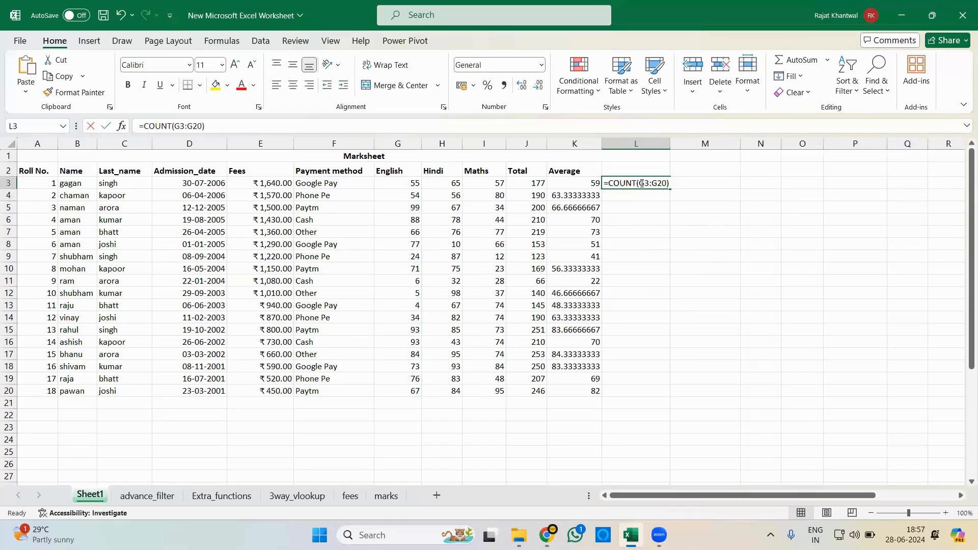
{"action": "type", "text": "=coun"}
{"action": "key", "text": "Tab"}
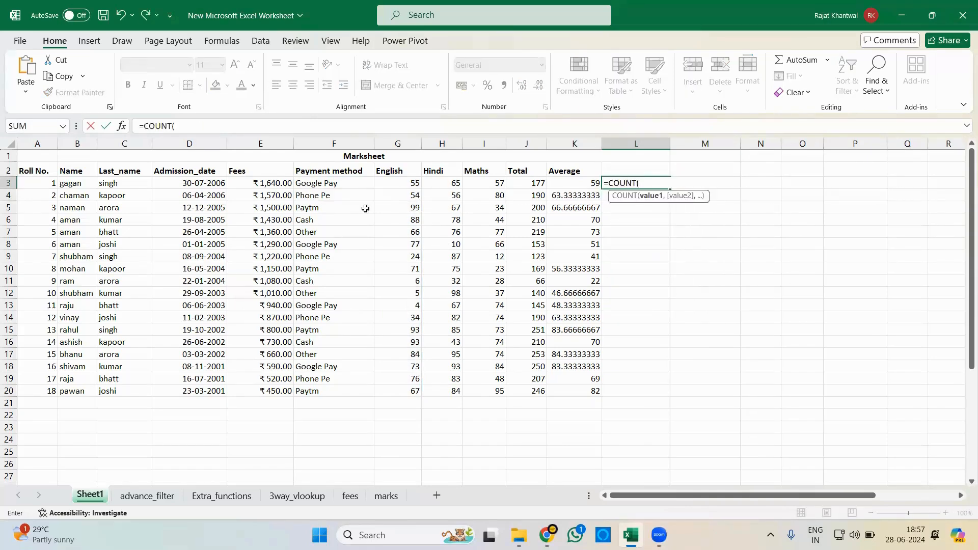
{"action": "left_click_drag", "start_coordinate": [337, 184], "coordinate": [326, 299]}
{"action": "key", "text": "Return"}
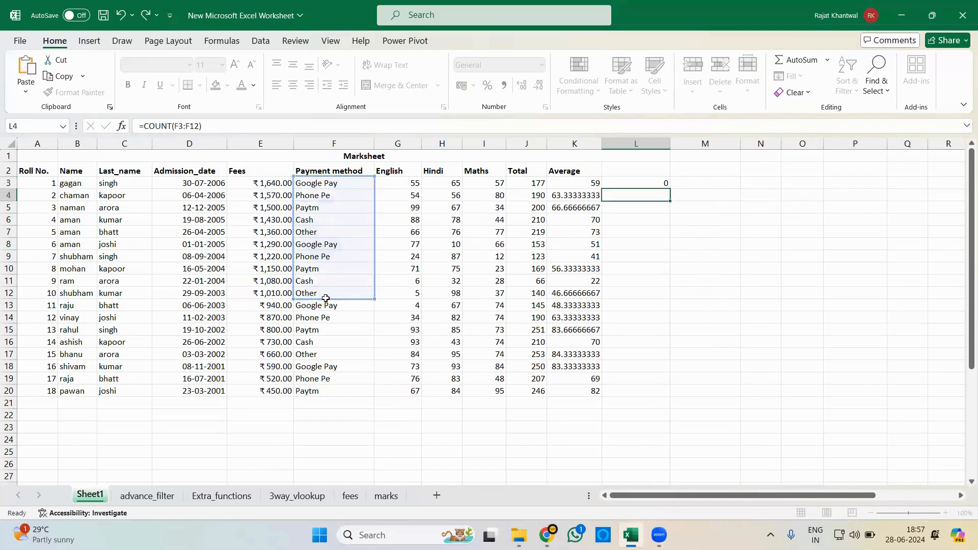
- Replace the formula in L3 with a COUNTA of the first two payment method cells, F3 and F4
{"action": "left_click", "coordinate": [654, 182]}
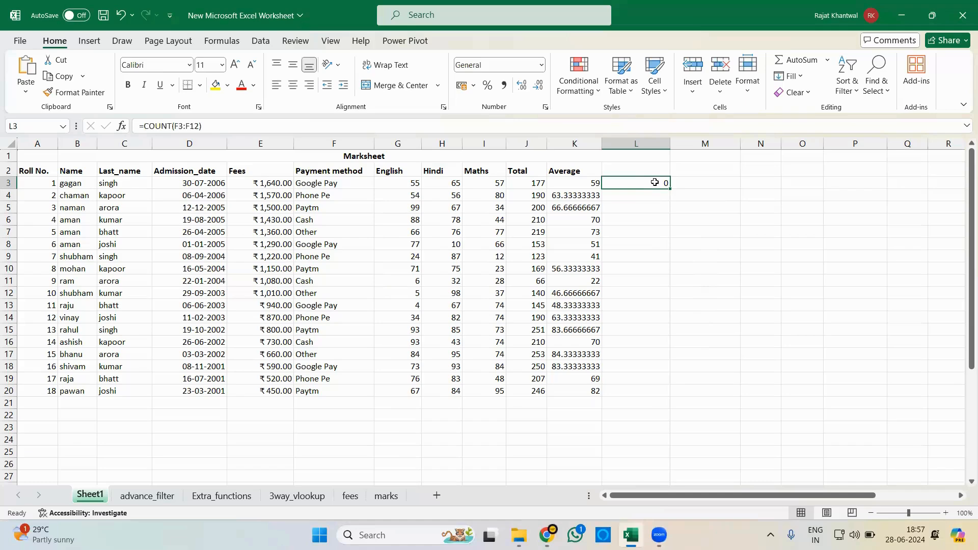
{"action": "type", "text": "=count"}
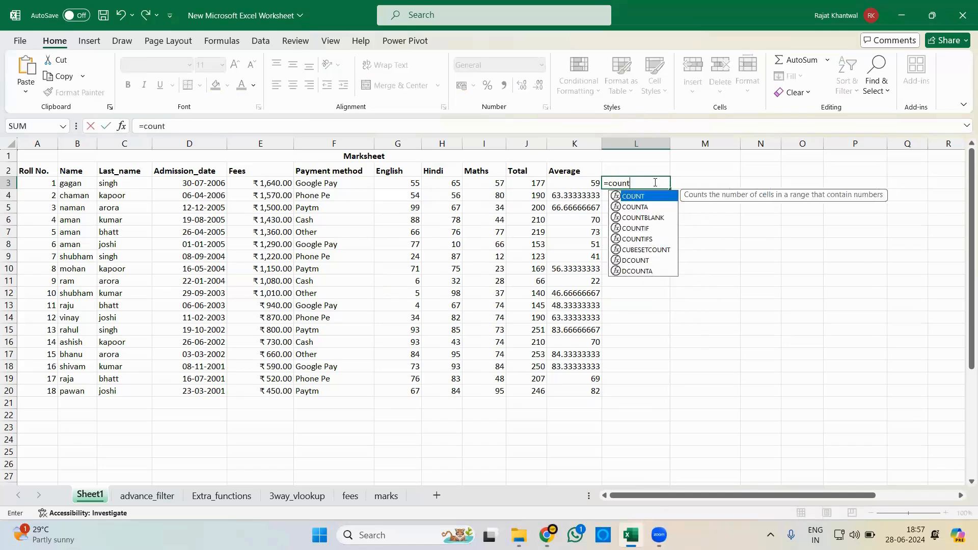
{"action": "type", "text": "a"}
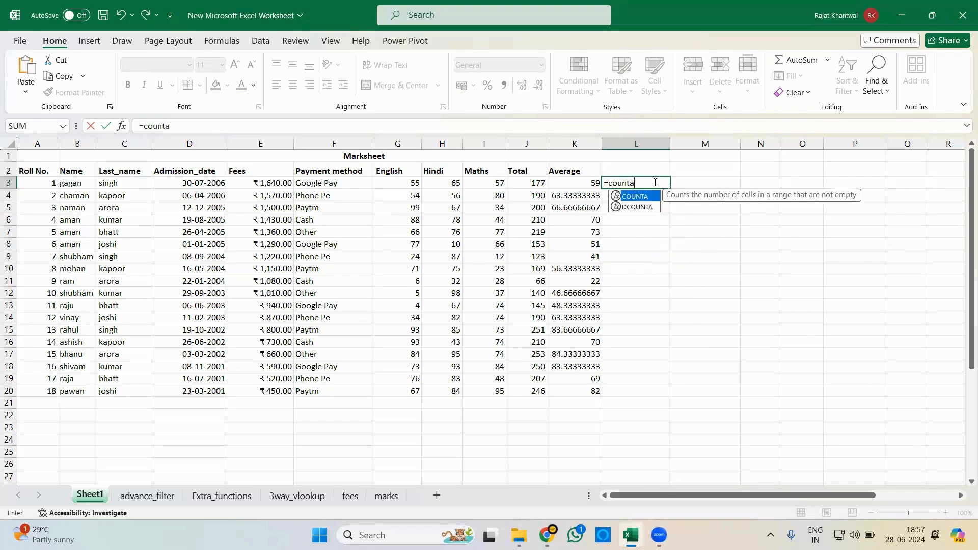
{"action": "key", "text": "Tab"}
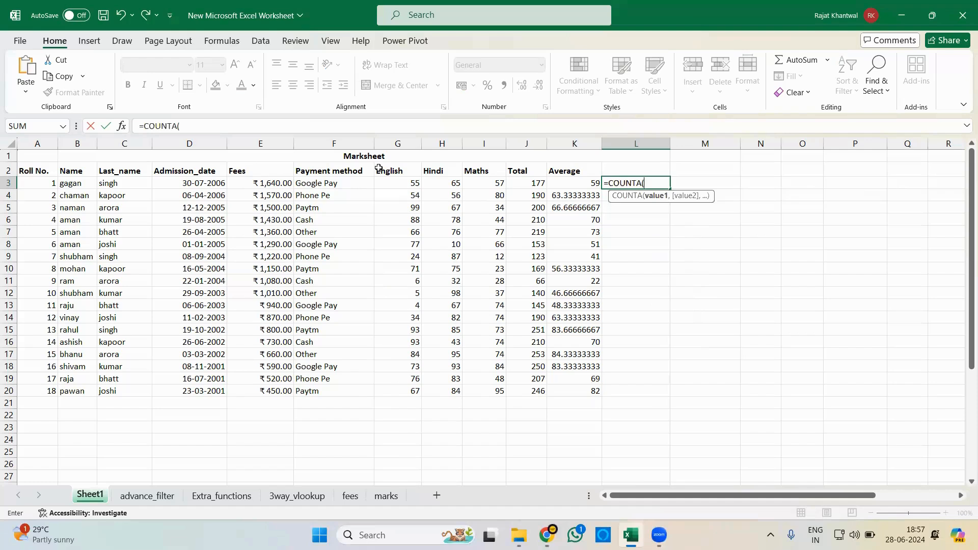
{"action": "left_click", "coordinate": [322, 185]}
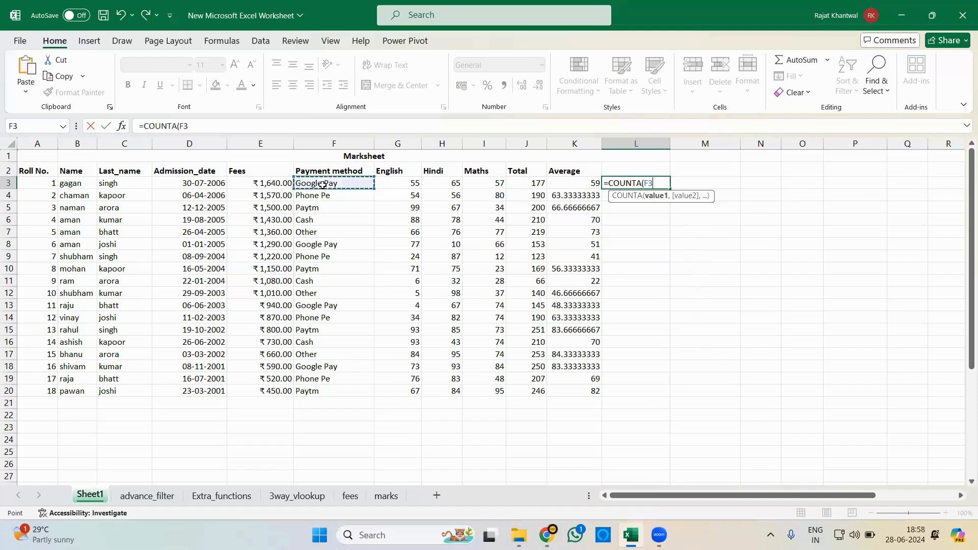
{"action": "type", "text": ","}
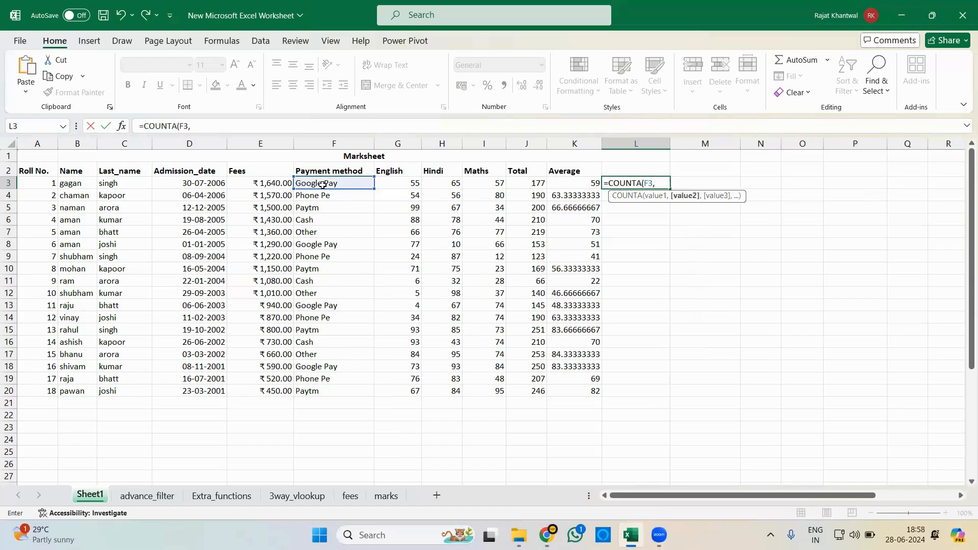
{"action": "key", "text": "Down"}
{"action": "key", "text": "BackSpace"}
{"action": "key", "text": "BackSpace"}
{"action": "left_click", "coordinate": [312, 197]}
{"action": "key", "text": "Return"}
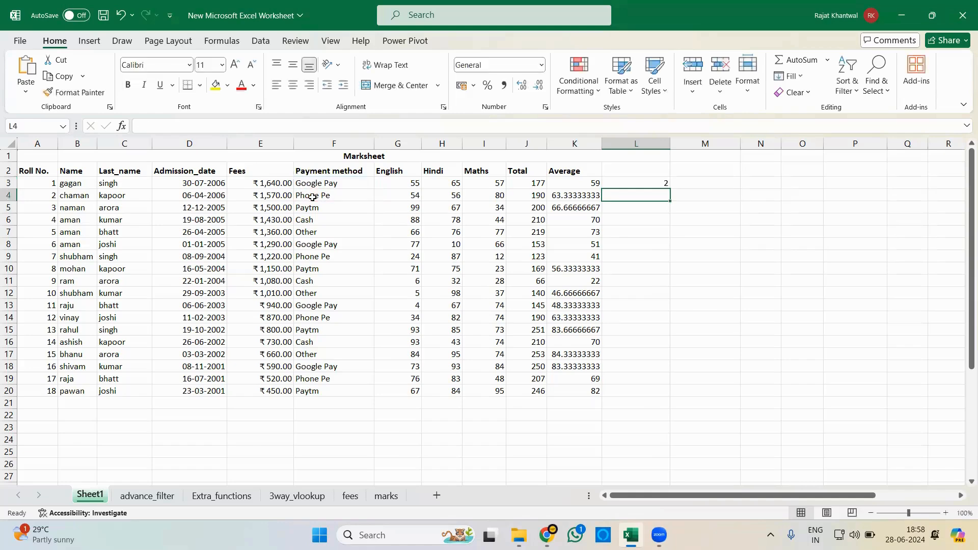
- Replace the formula in L3 with =COUNTA(G3) to try COUNTA on a numeric English mark
{"action": "left_click", "coordinate": [644, 184]}
{"action": "type", "text": "=counta"}
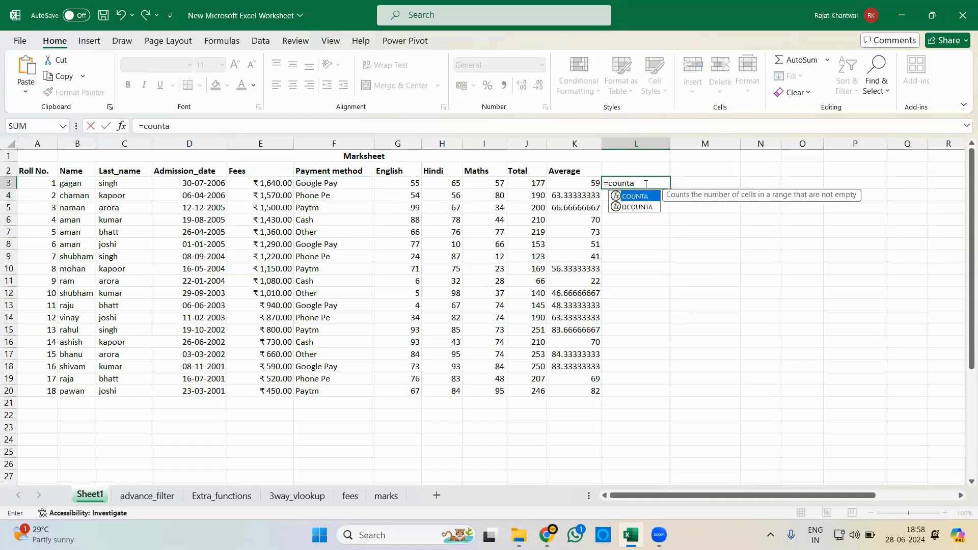
{"action": "key", "text": "Tab"}
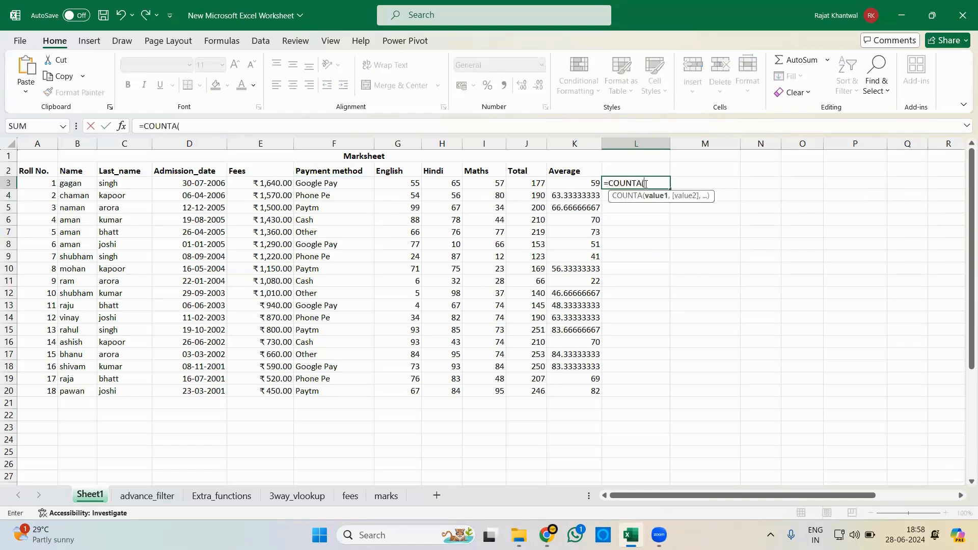
{"action": "left_click", "coordinate": [408, 183]}
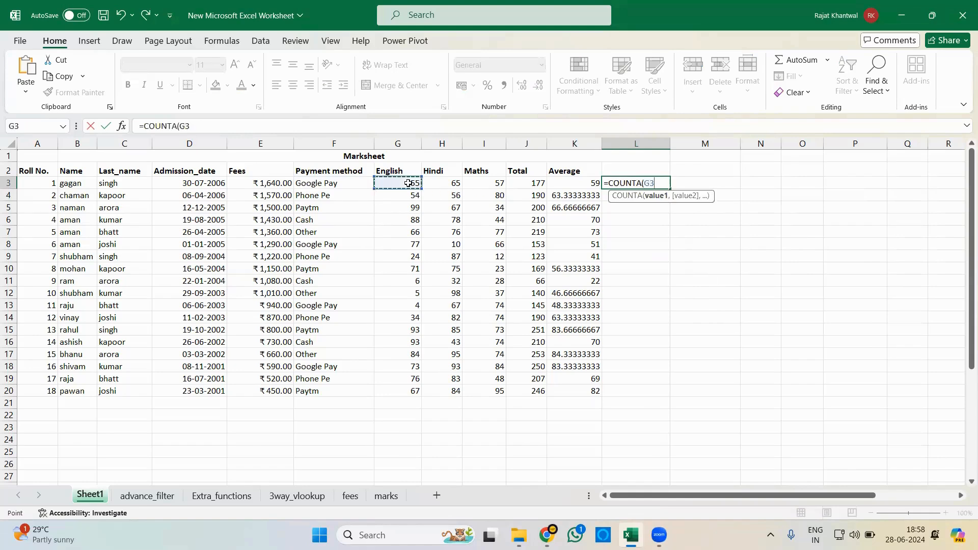
{"action": "key", "text": "Return"}
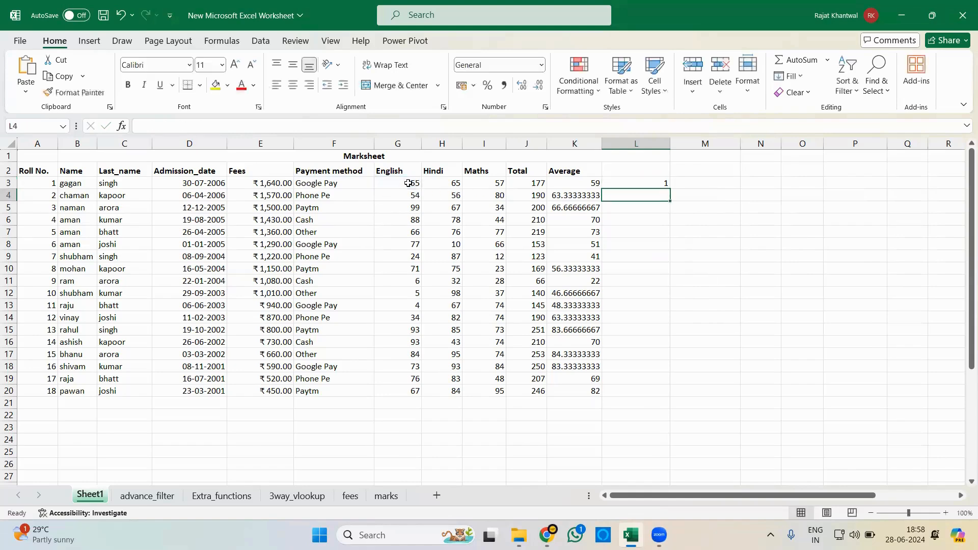
- Replace the formula in L3 with =COUNT(G3) to try COUNT on the same English mark
{"action": "left_click", "coordinate": [642, 182]}
{"action": "type", "text": "=count"}
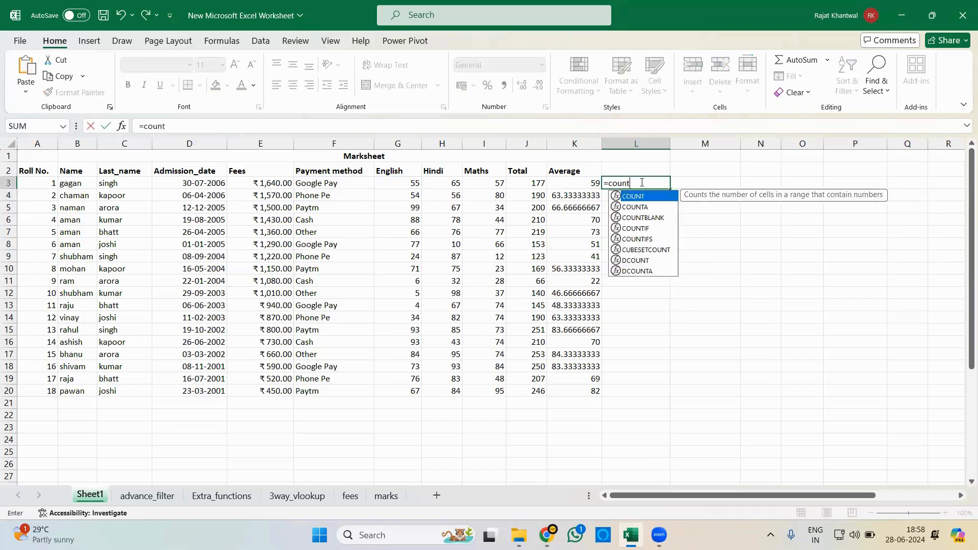
{"action": "key", "text": "Tab"}
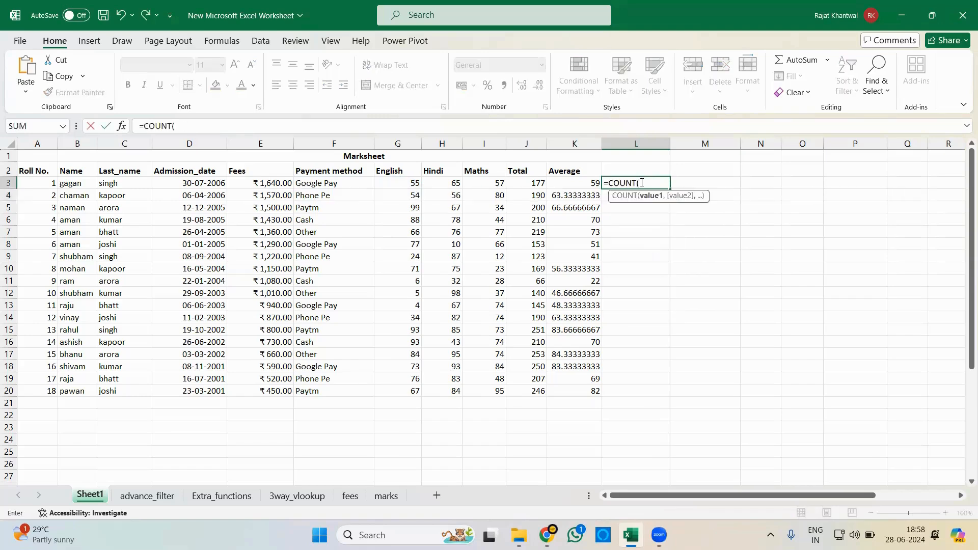
{"action": "left_click", "coordinate": [417, 183]}
{"action": "type", "text": ")"}
{"action": "key", "text": "Return"}
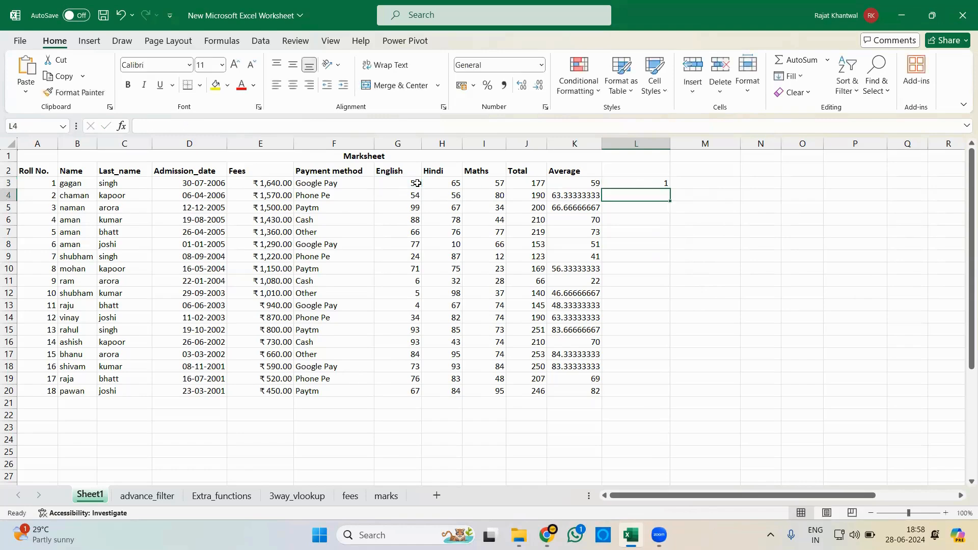
- Replace the formula in L3 with =COUNTA(F3:F20) to count all filled payment method cells
{"action": "left_click", "coordinate": [644, 183]}
{"action": "type", "text": "=counta"}
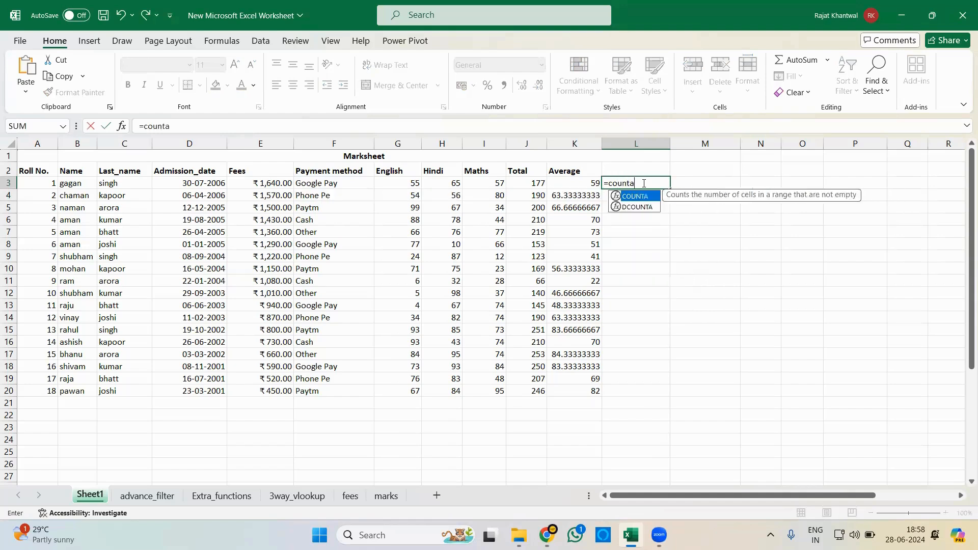
{"action": "key", "text": "Tab"}
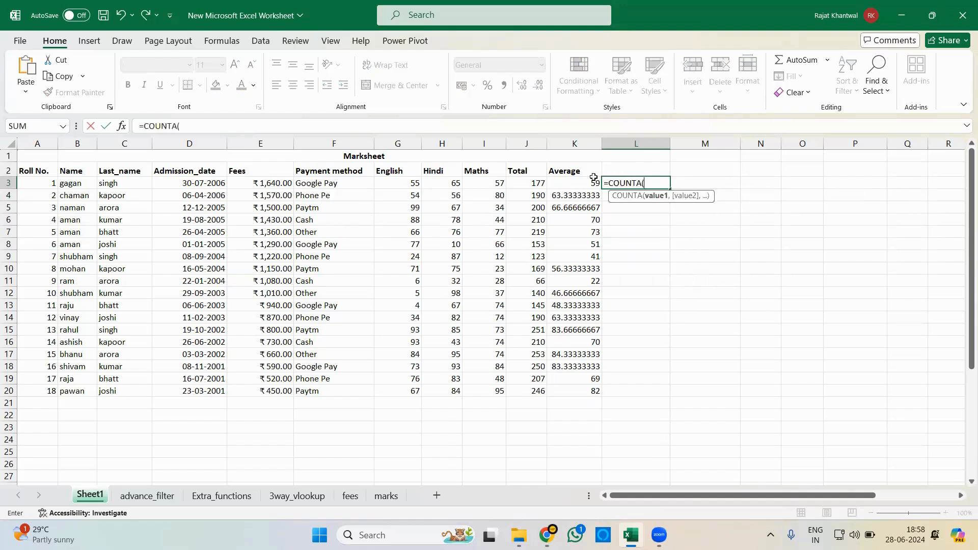
{"action": "left_click_drag", "start_coordinate": [336, 183], "coordinate": [325, 390]}
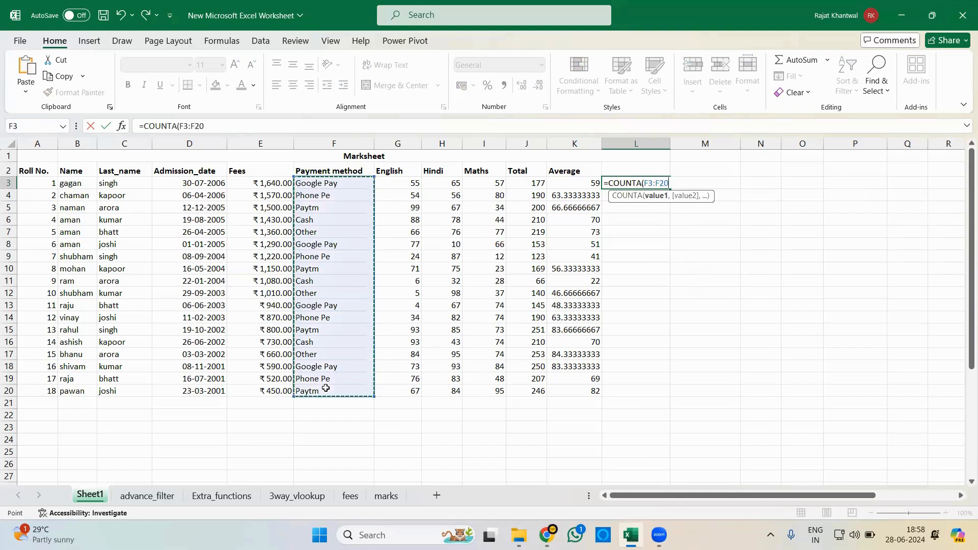
{"action": "key", "text": "Return"}
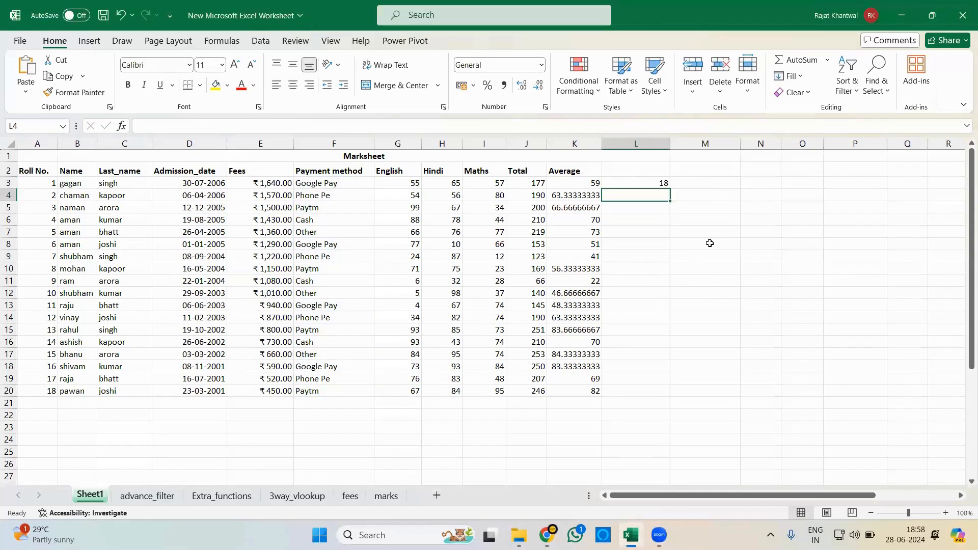
{"action": "left_click", "coordinate": [642, 183]}
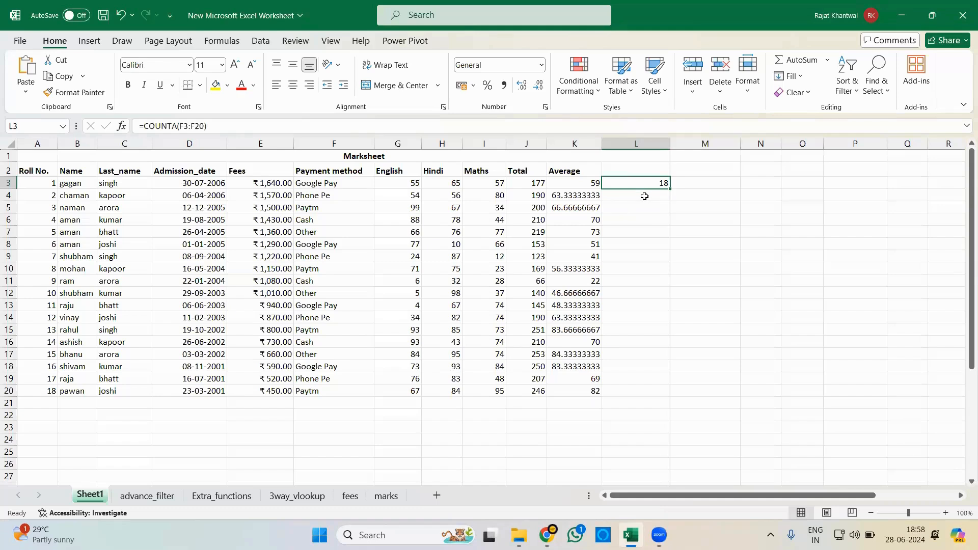
- Enter =MAX(G3,H3,I3,G4) in L4 to find the highest of the first student's three marks and the second student's English mark
{"action": "left_click", "coordinate": [645, 197]}
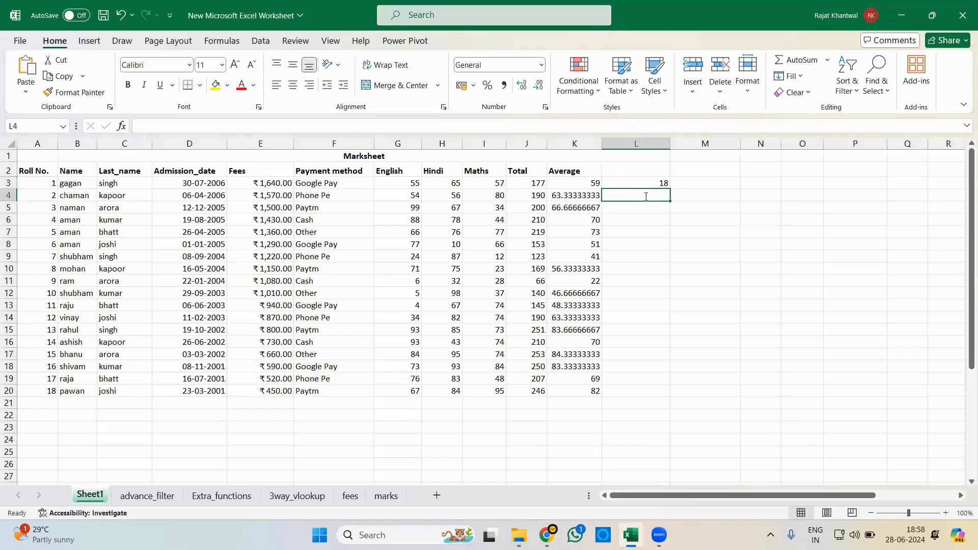
{"action": "type", "text": "=MAX("}
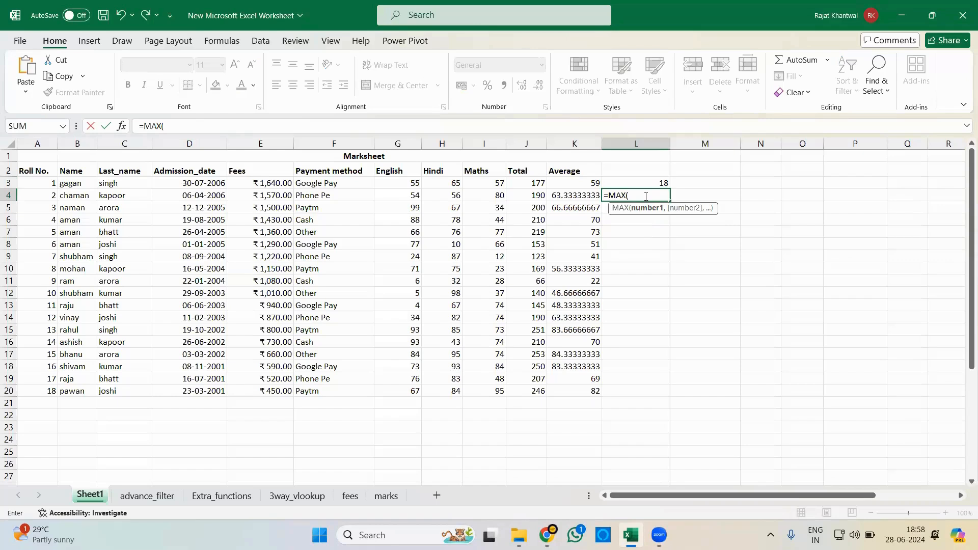
{"action": "left_click", "coordinate": [414, 184]}
{"action": "type", "text": ","}
{"action": "left_click", "coordinate": [447, 184]}
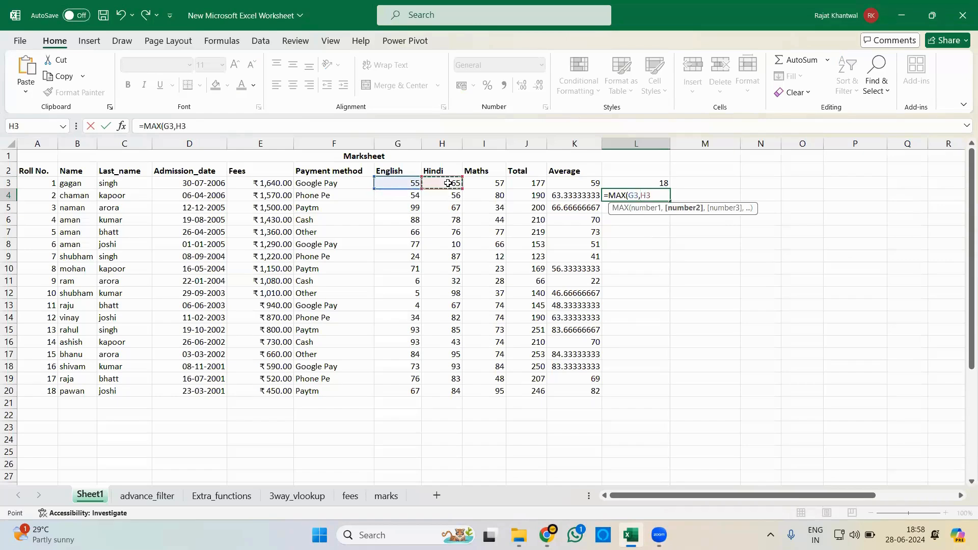
{"action": "type", "text": ","}
{"action": "left_click", "coordinate": [479, 183]}
{"action": "type", "text": ","}
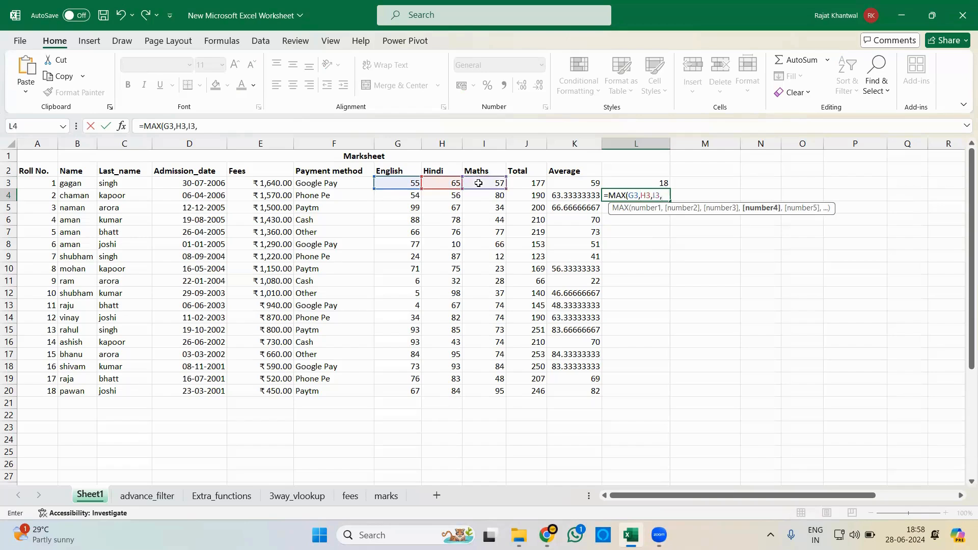
{"action": "left_click", "coordinate": [405, 197]}
{"action": "type", "text": ")"}
{"action": "key", "text": "Return"}
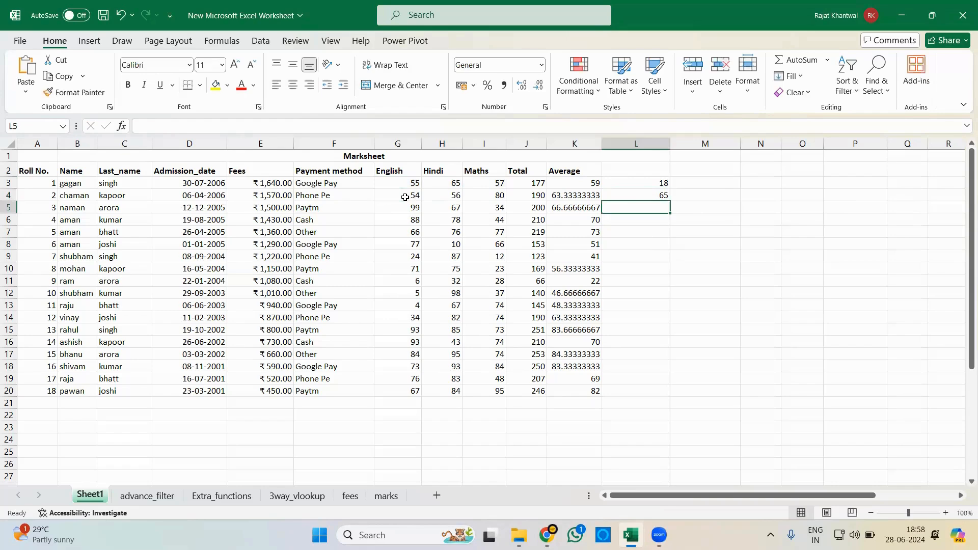
- Enter =MAX(G3:G8) in L5 to find the highest English mark of the first six students
{"action": "type", "text": "=max("}
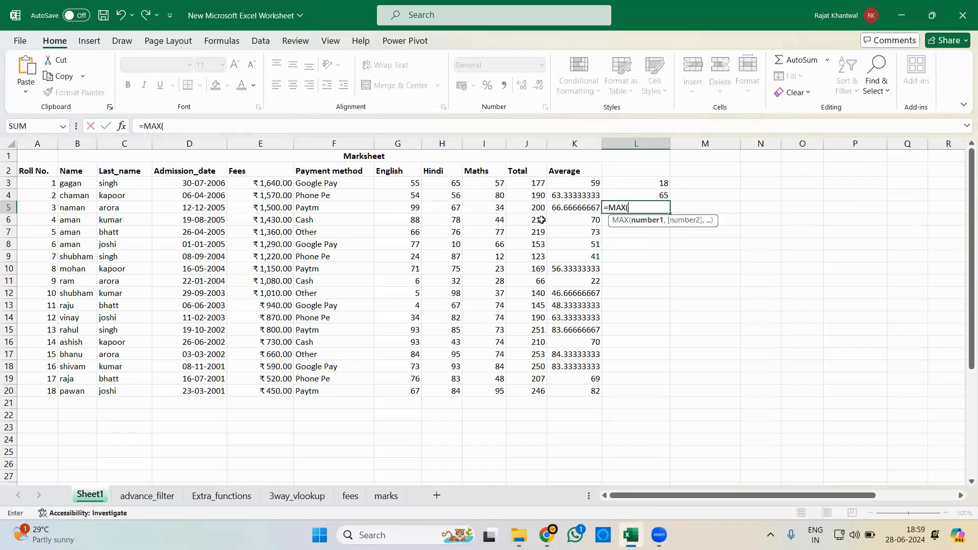
{"action": "left_click", "coordinate": [413, 183]}
{"action": "left_click_drag", "start_coordinate": [414, 182], "coordinate": [414, 239]}
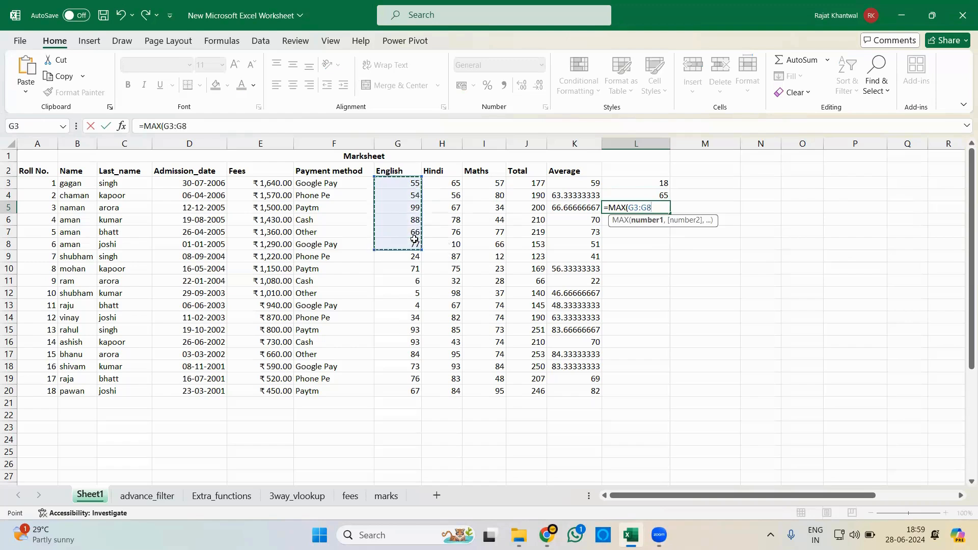
{"action": "key", "text": "Return"}
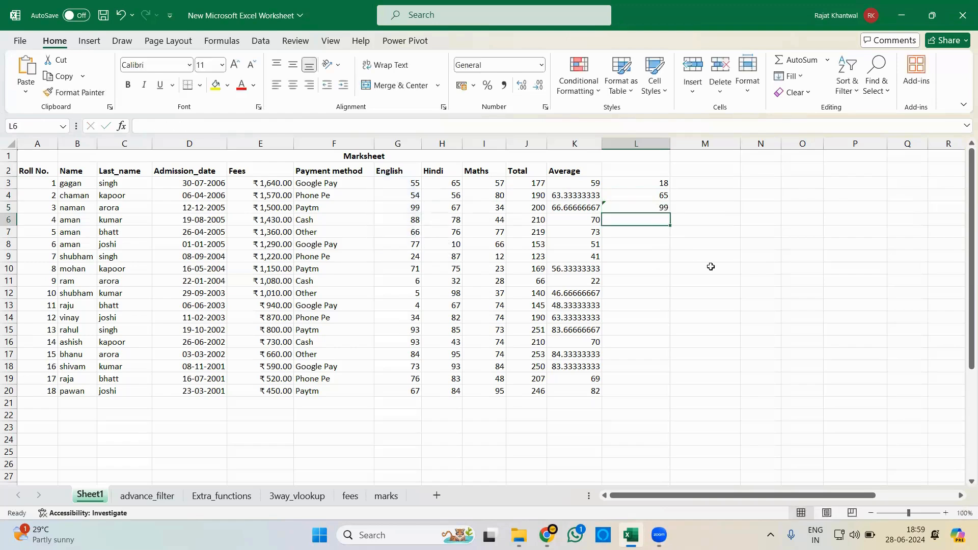
- Enter =MIN(G3,G4,G5,G6) in L6 to find the lowest of the first four English marks
{"action": "type", "text": "=min"}
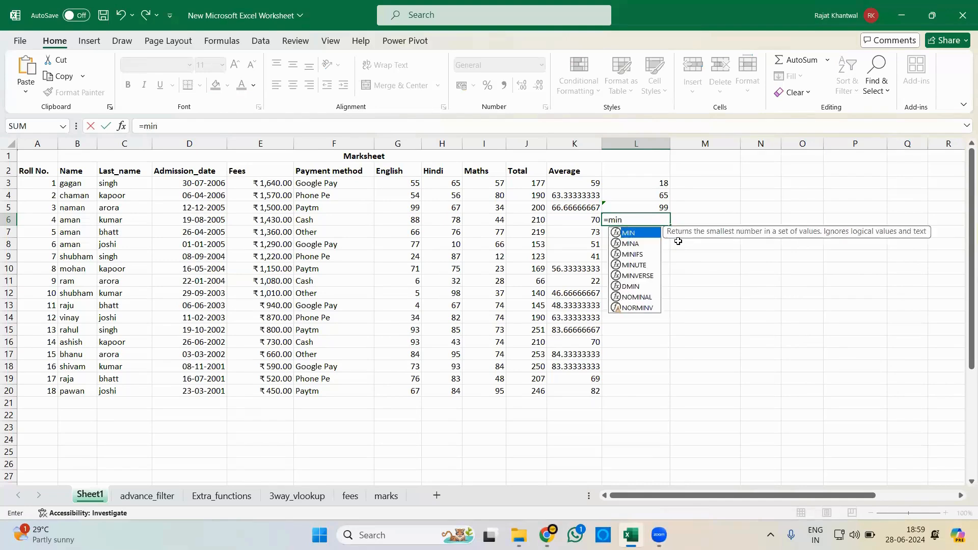
{"action": "key", "text": "Tab"}
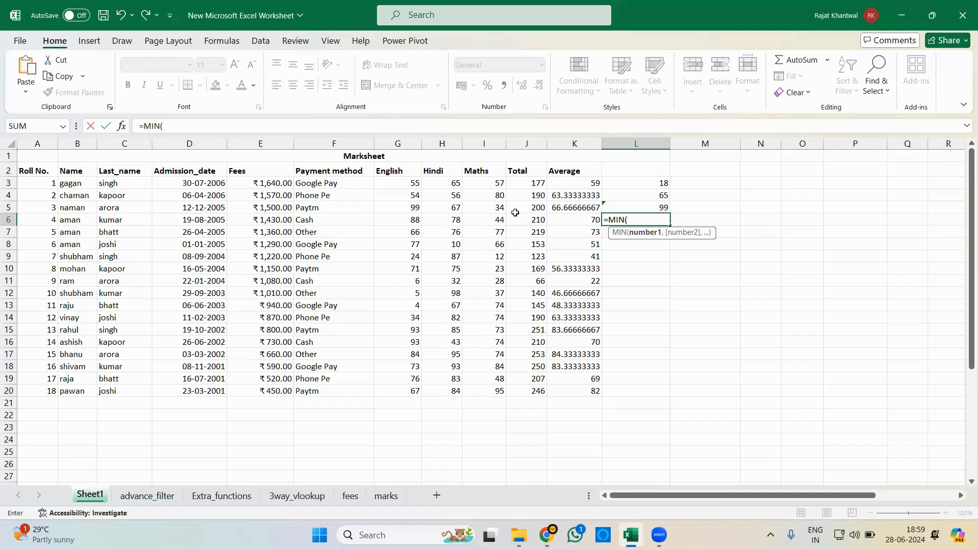
{"action": "left_click", "coordinate": [411, 182]}
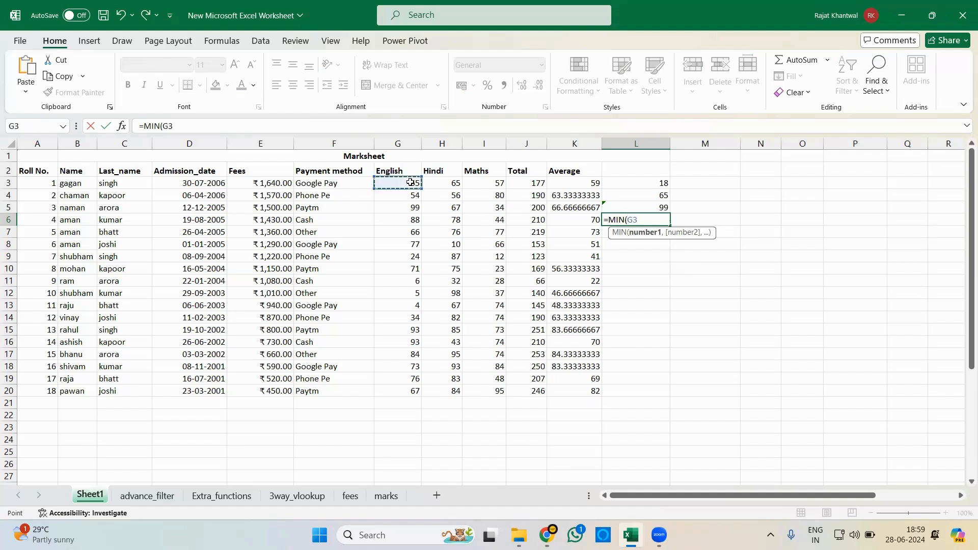
{"action": "type", "text": ","}
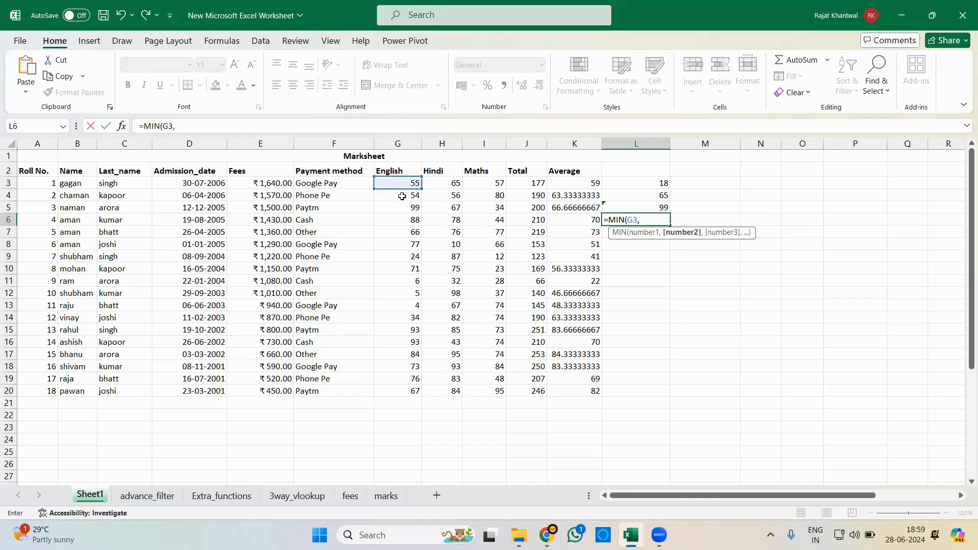
{"action": "left_click", "coordinate": [402, 196]}
{"action": "type", "text": ","}
{"action": "left_click", "coordinate": [402, 209]}
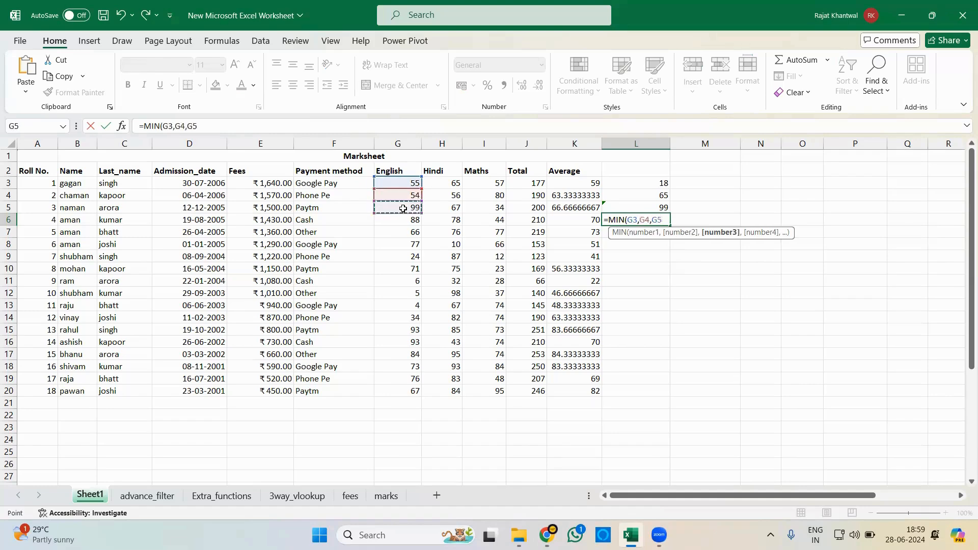
{"action": "type", "text": ","}
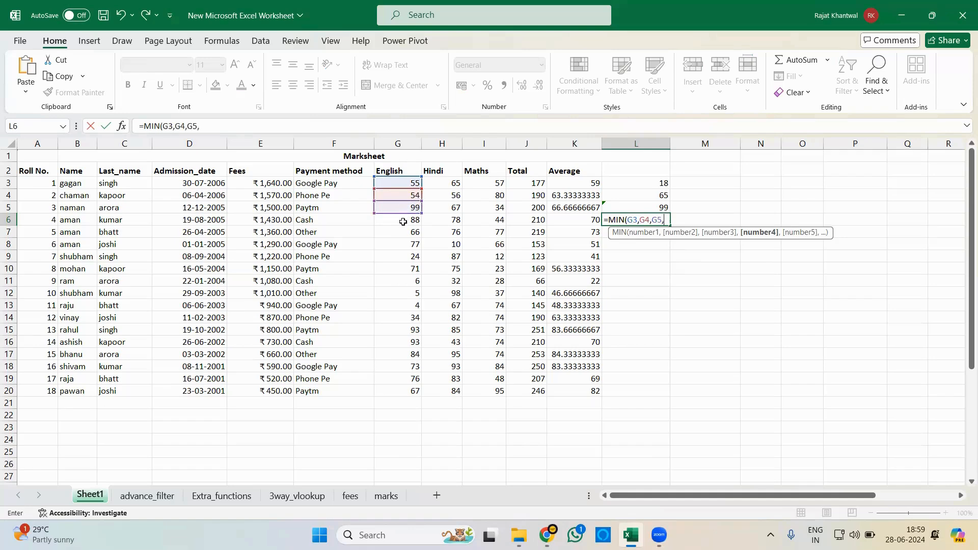
{"action": "left_click", "coordinate": [403, 221]}
{"action": "key", "text": "Return"}
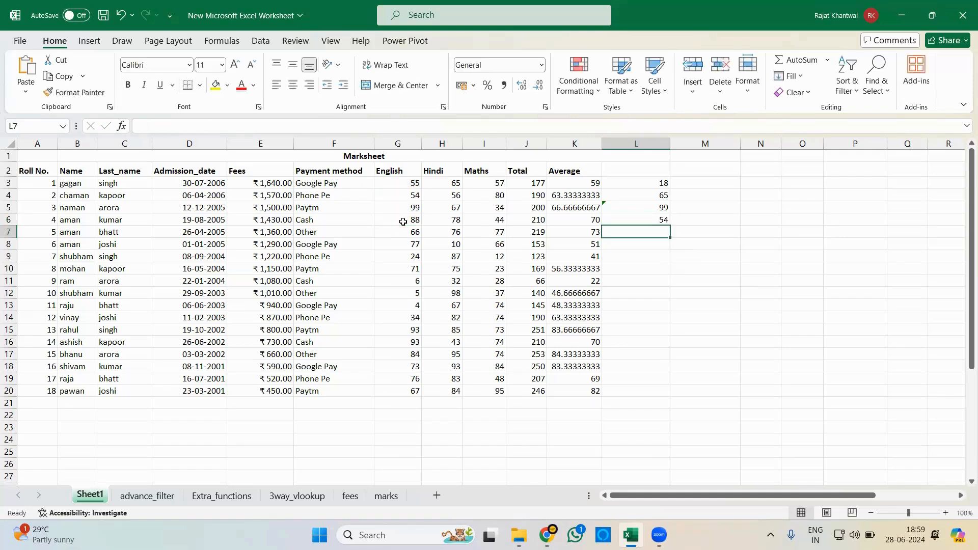
- Enter =MIN(G3:G9) in L7 to find the lowest English mark across a continuous range
{"action": "type", "text": "=MIN("}
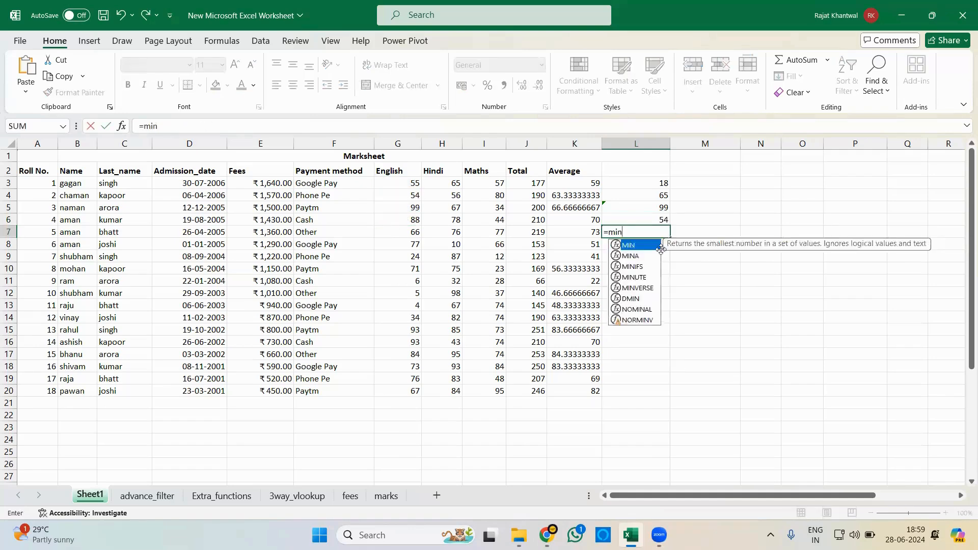
{"action": "left_click_drag", "start_coordinate": [408, 184], "coordinate": [410, 255]}
{"action": "type", "text": ")"}
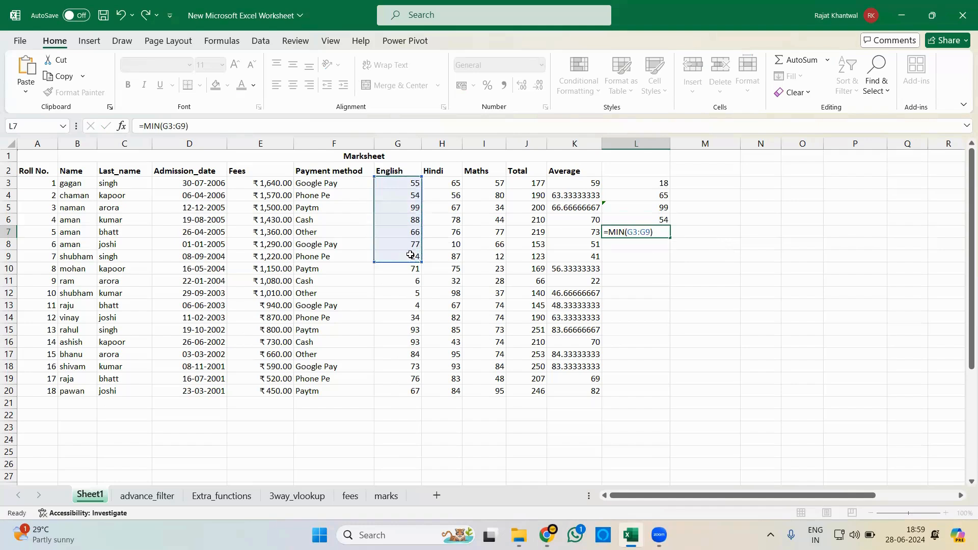
{"action": "key", "text": "Return"}
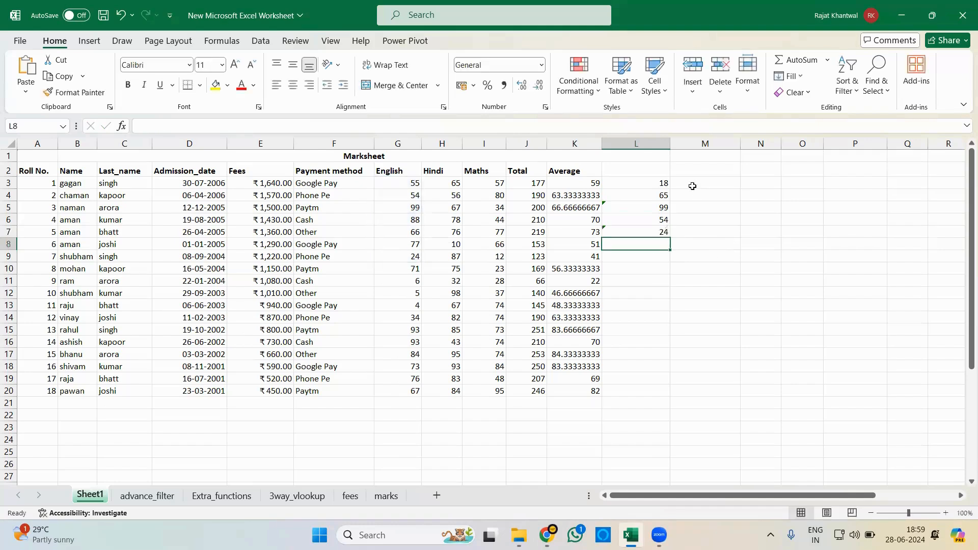
- List the function names Sum, Average, count, counta, max and min in cells M3 to M8
{"action": "double_click", "coordinate": [719, 187]}
{"action": "type", "text": "Sum"}
{"action": "key", "text": "Return"}
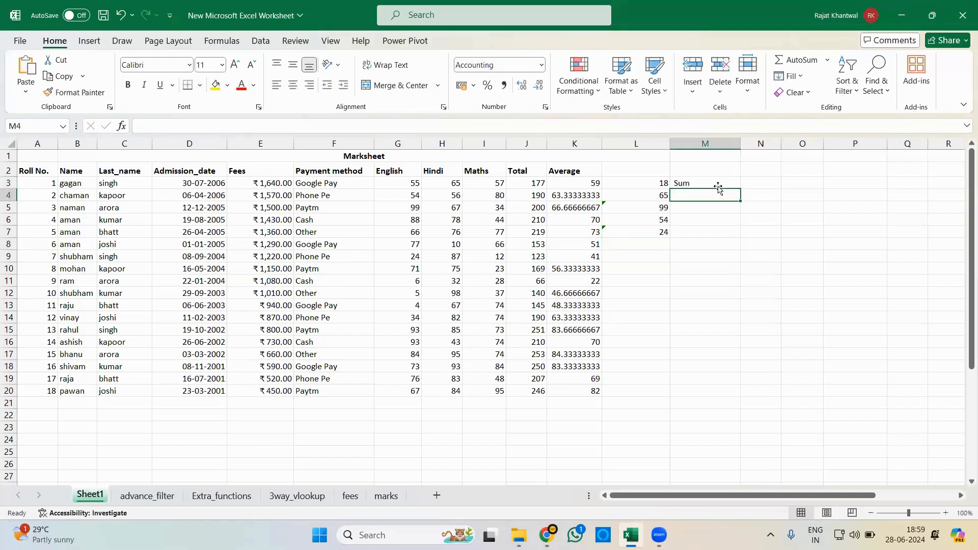
{"action": "type", "text": "Average"}
{"action": "key", "text": "Return"}
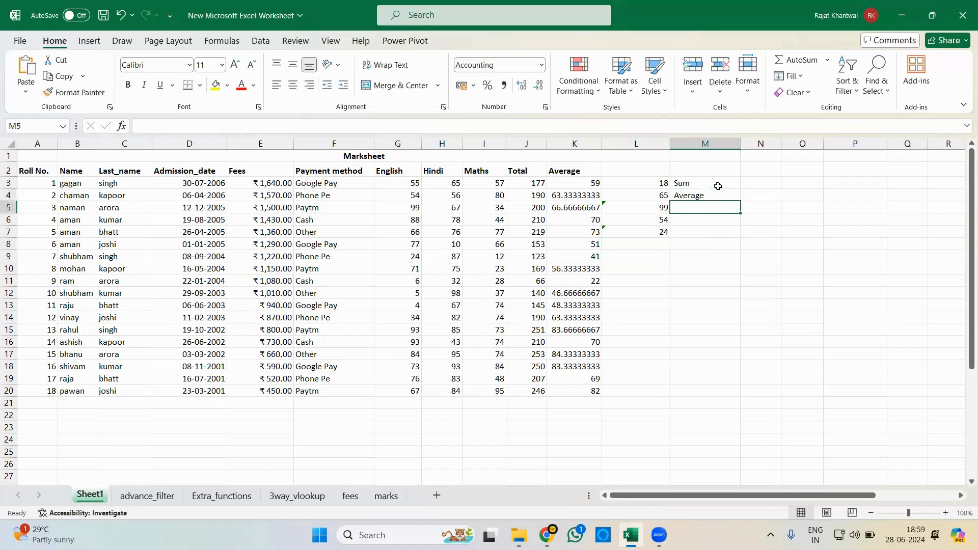
{"action": "type", "text": "count"}
{"action": "key", "text": "Return"}
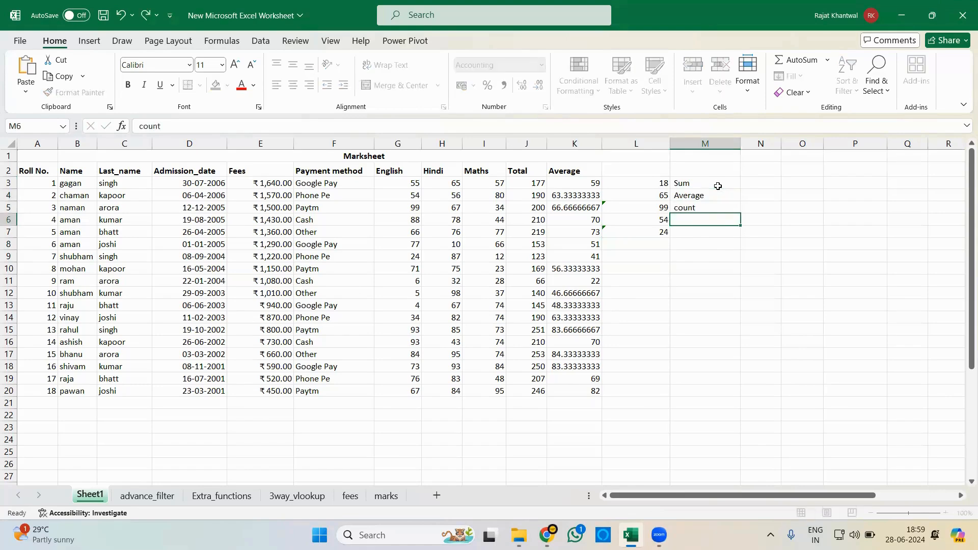
{"action": "type", "text": "counta"}
{"action": "key", "text": "Return"}
{"action": "type", "text": "max"}
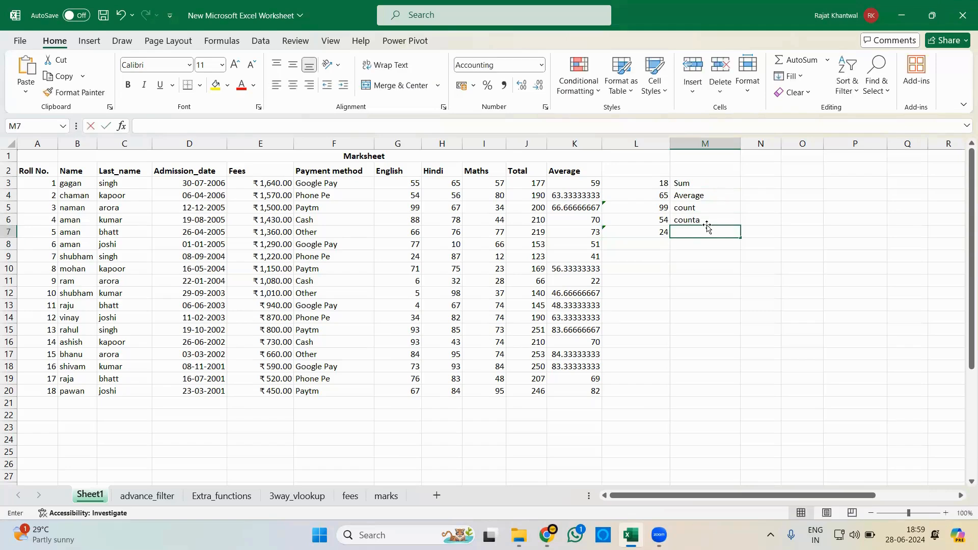
{"action": "key", "text": "Return"}
{"action": "type", "text": "min"}
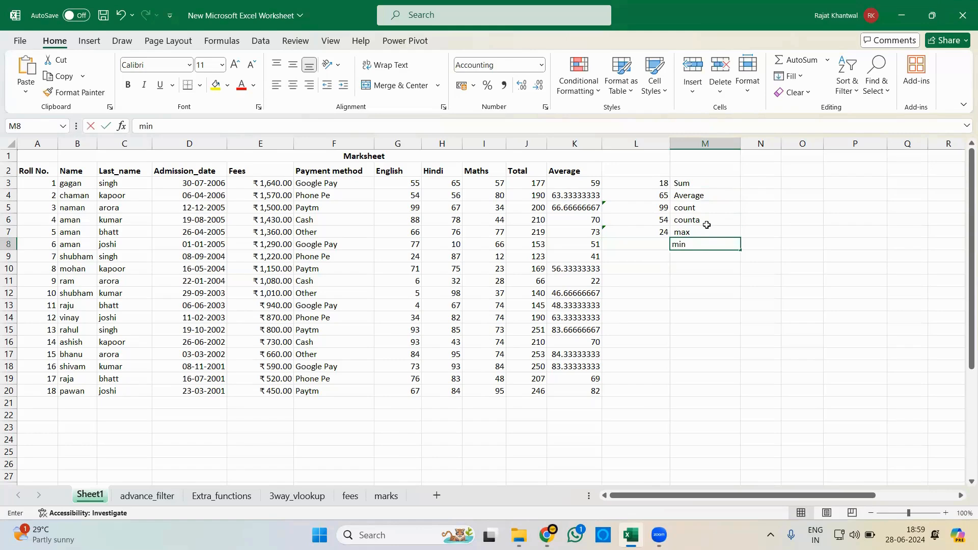
{"action": "key", "text": "Return"}
- Add the note "only numbers" in N5 beside the count label
{"action": "left_click", "coordinate": [710, 206]}
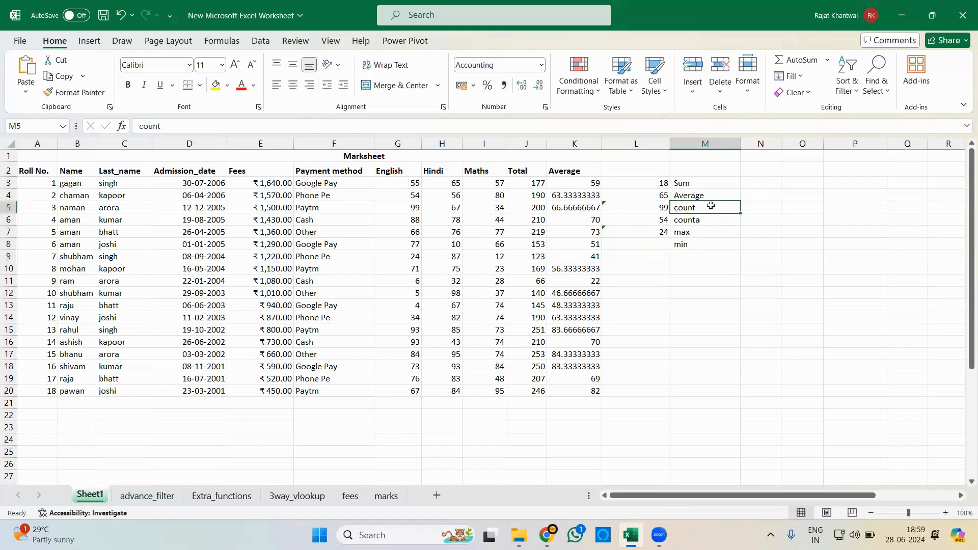
{"action": "double_click", "coordinate": [754, 207]}
{"action": "type", "text": "only numbers"}
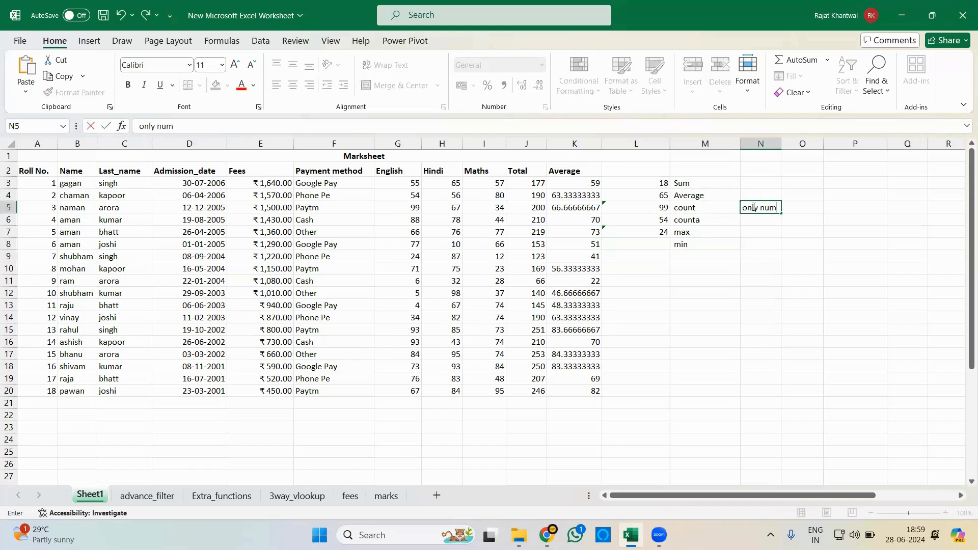
{"action": "key", "text": "Return"}
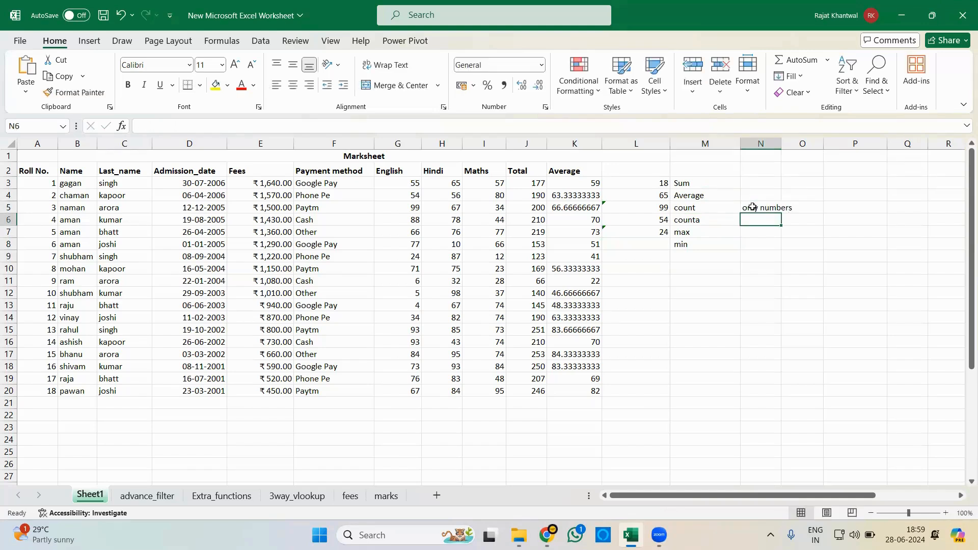
- Add the note "both numbers + text" in N6 beside the counta label
{"action": "type", "text": "bo"}
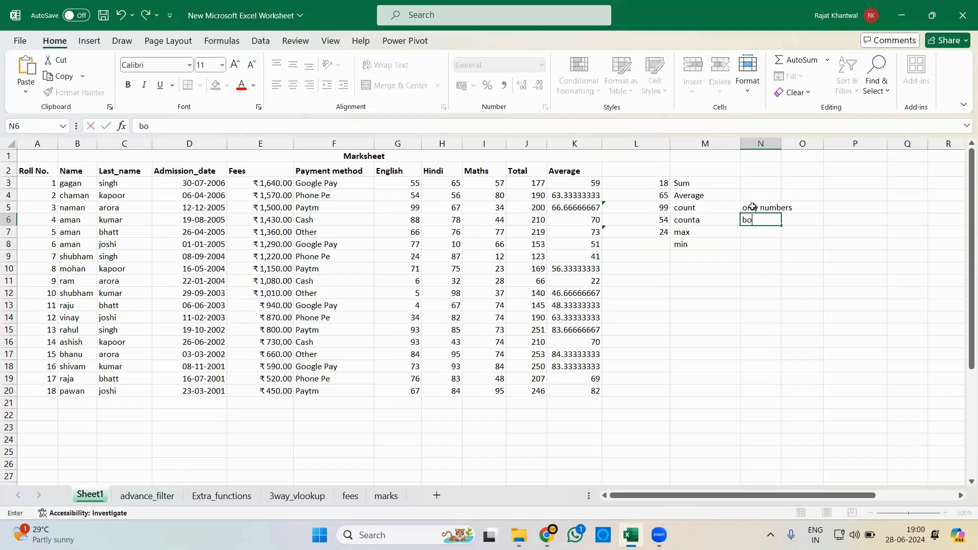
{"action": "type", "text": "th numbers + alp"}
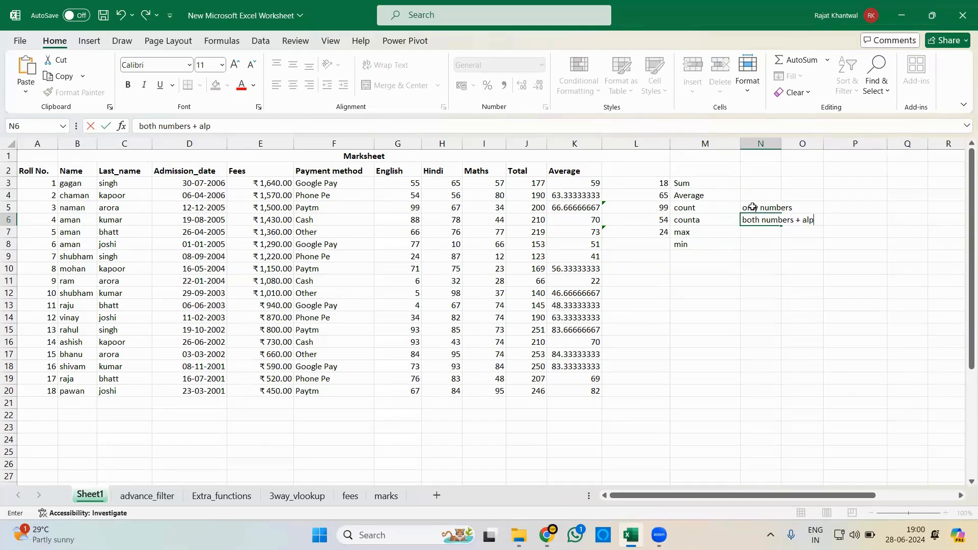
{"action": "key", "text": "BackSpace"}
{"action": "key", "text": "BackSpace"}
{"action": "key", "text": "BackSpace"}
{"action": "type", "text": "text"}
{"action": "key", "text": "Return"}
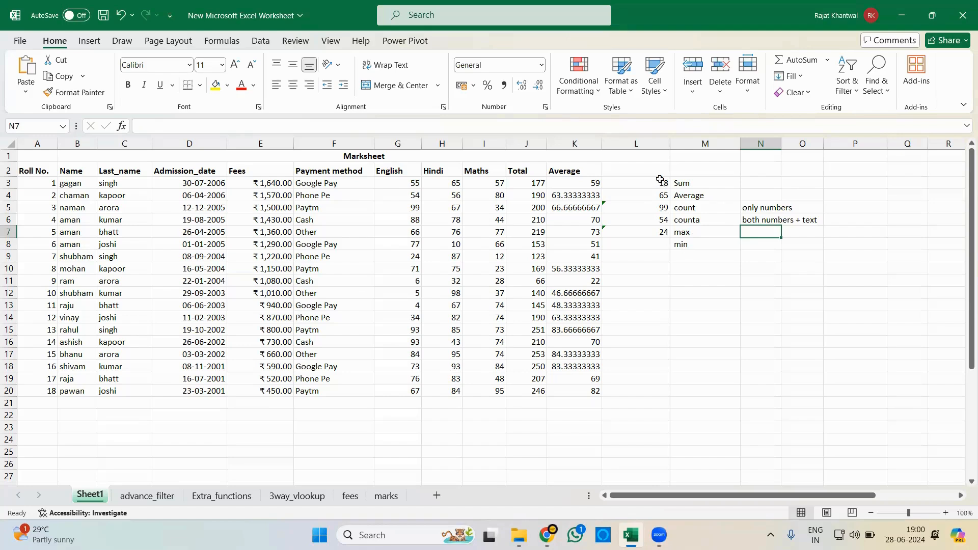
- Clear the practice formulas, function names and notes from L3:N8 and select L3
{"action": "left_click_drag", "start_coordinate": [660, 179], "coordinate": [766, 244]}
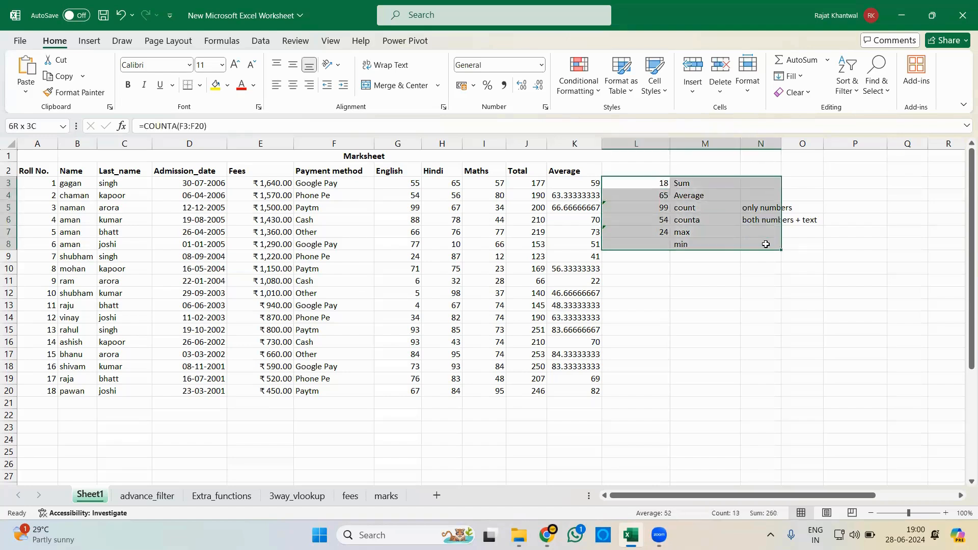
{"action": "key", "text": "Delete"}
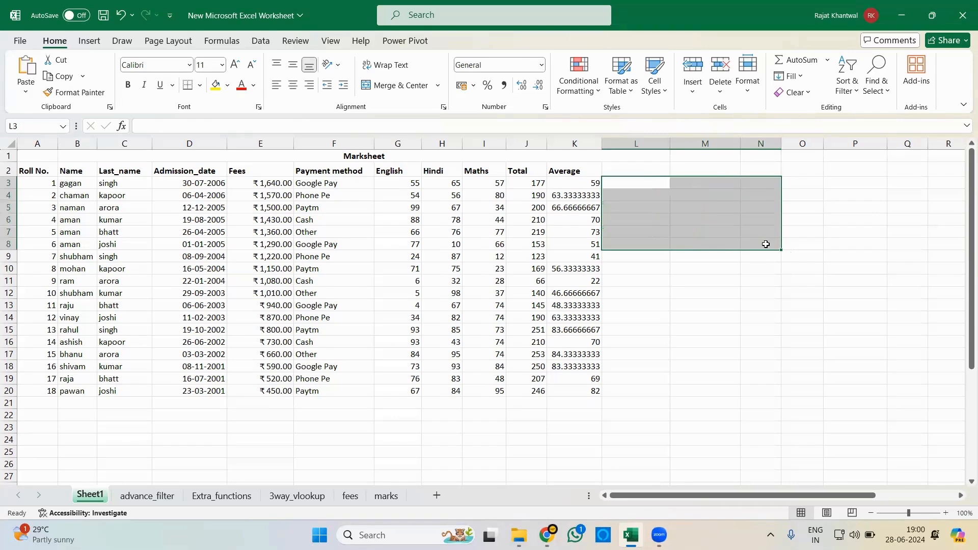
{"action": "left_click", "coordinate": [662, 184]}
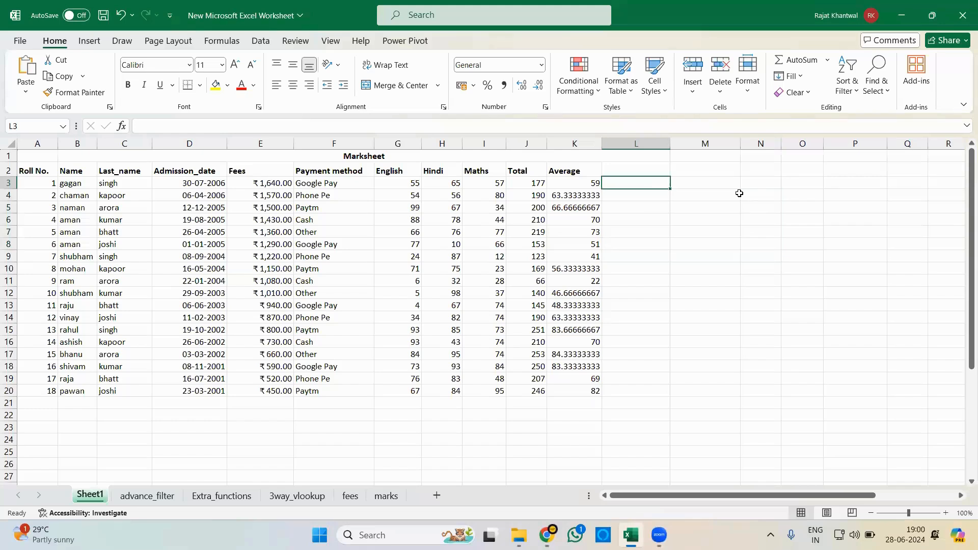
{"action": "type", "text": "if"}
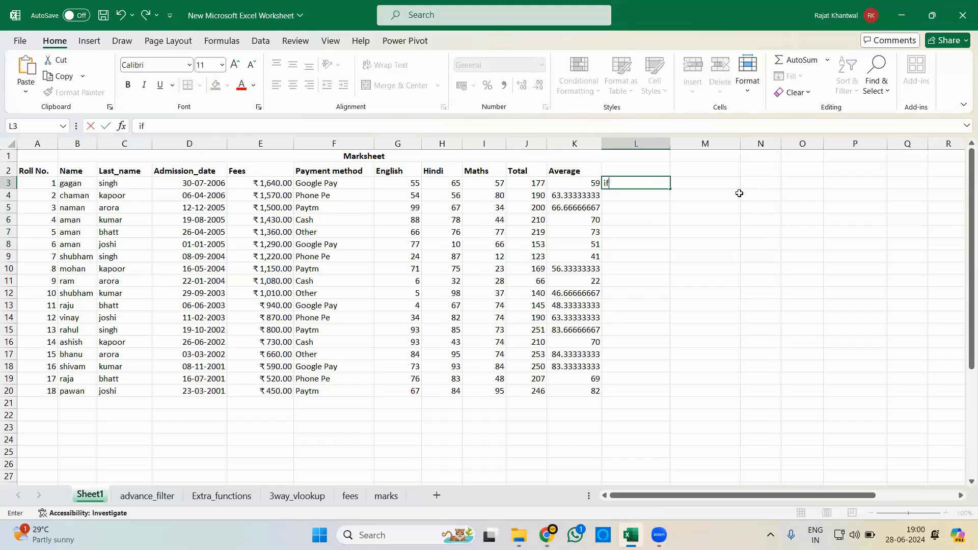
{"action": "key", "text": "BackSpace"}
{"action": "key", "text": "BackSpace"}
- Enter =SUMIF(F3:F20,"Cash",E3:E20) in L3 to total the fees paid in cash
{"action": "type", "text": "=s"}
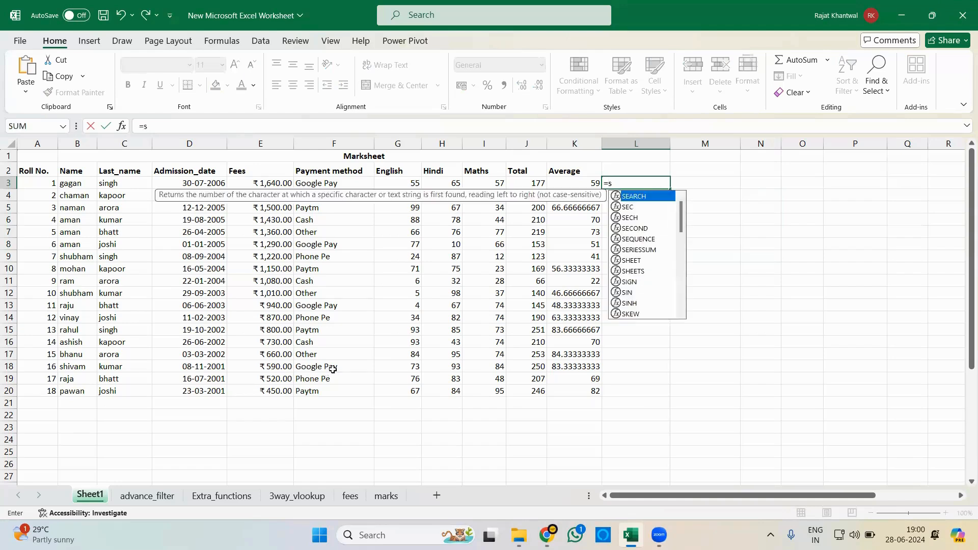
{"action": "type", "text": "umif"}
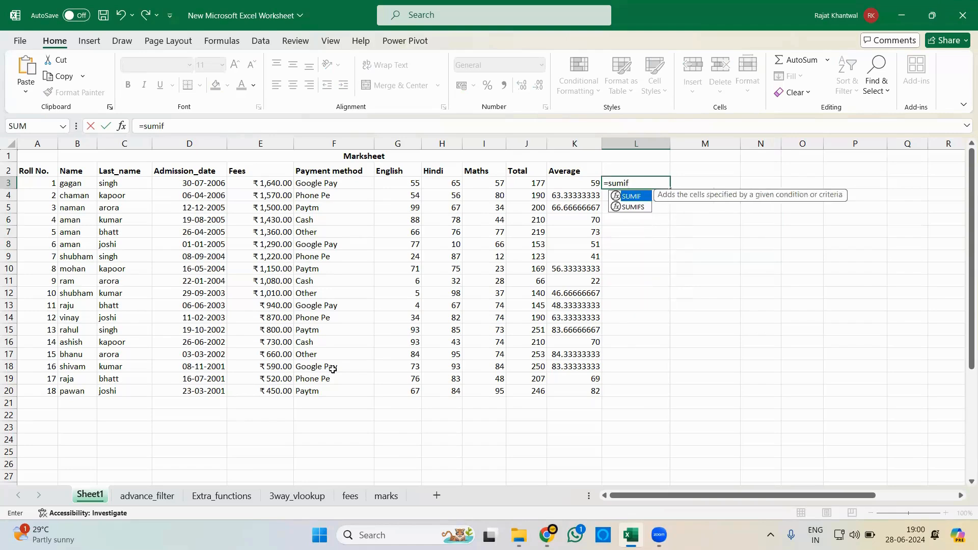
{"action": "key", "text": "Tab"}
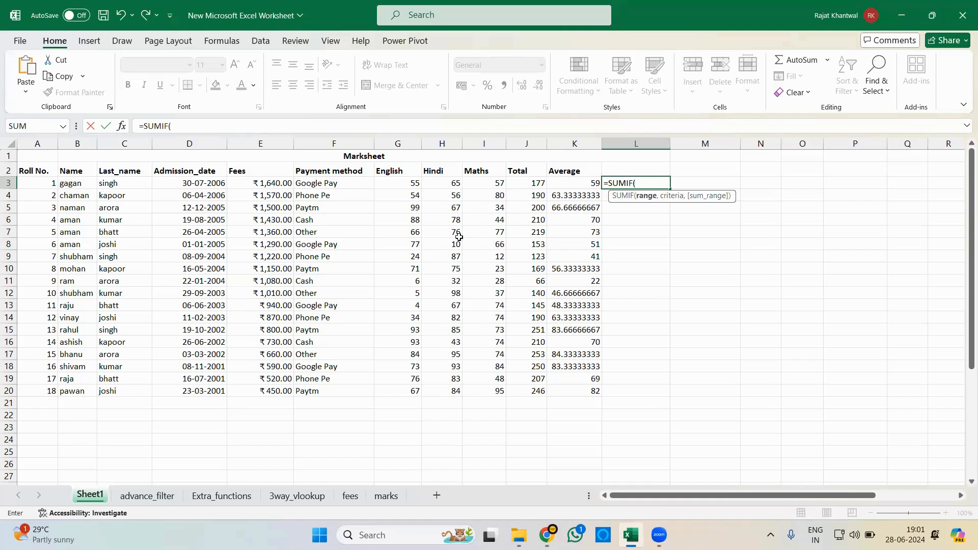
{"action": "left_click_drag", "start_coordinate": [340, 185], "coordinate": [337, 391]}
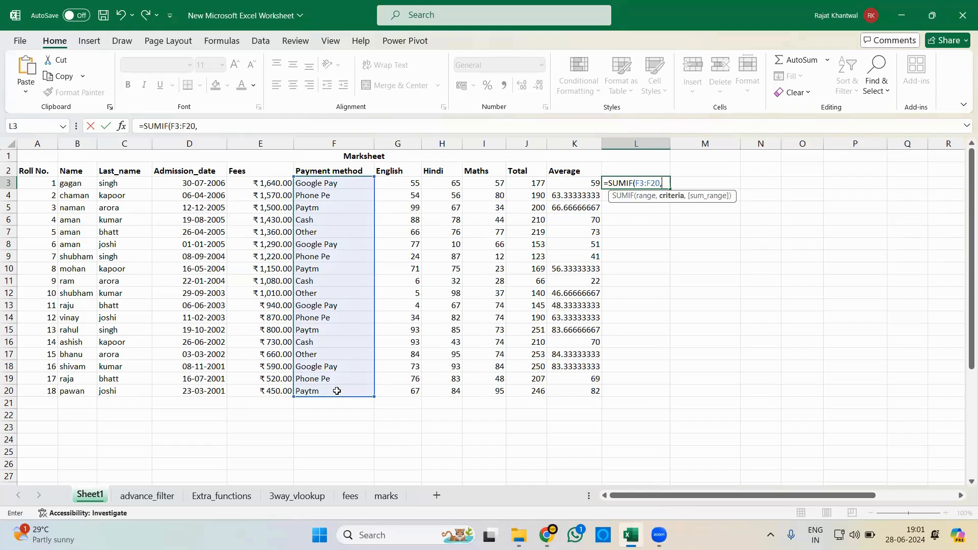
{"action": "type", "text": "\"Cash\","}
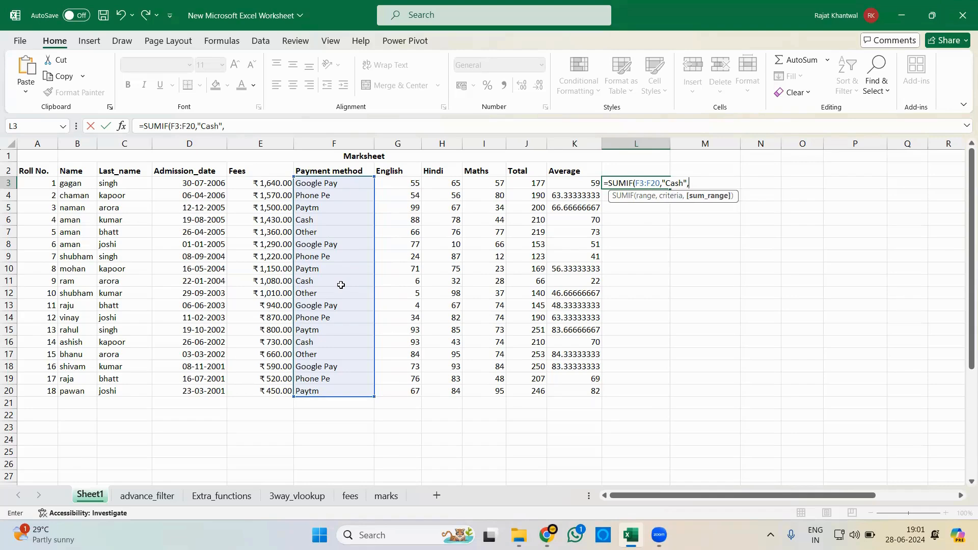
{"action": "left_click_drag", "start_coordinate": [261, 186], "coordinate": [272, 391]}
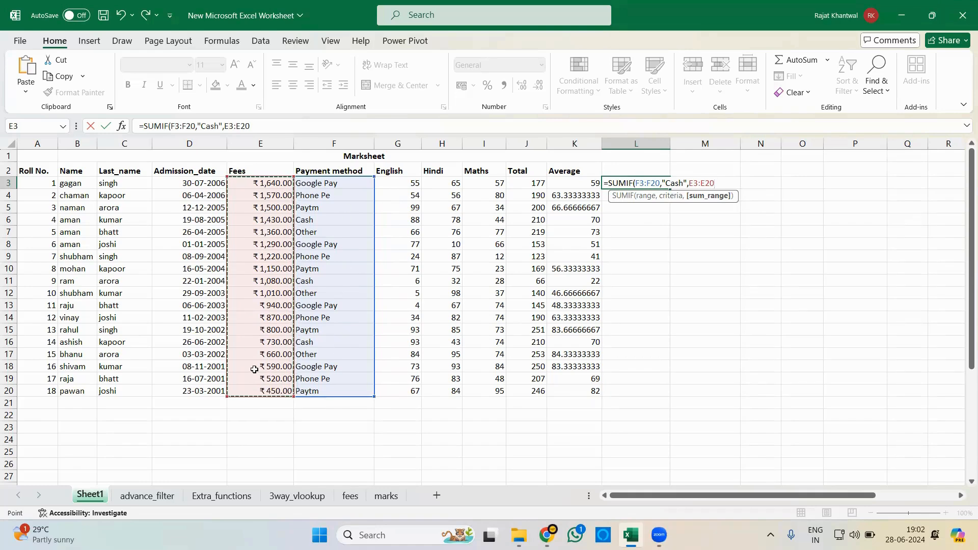
{"action": "key", "text": "Return"}
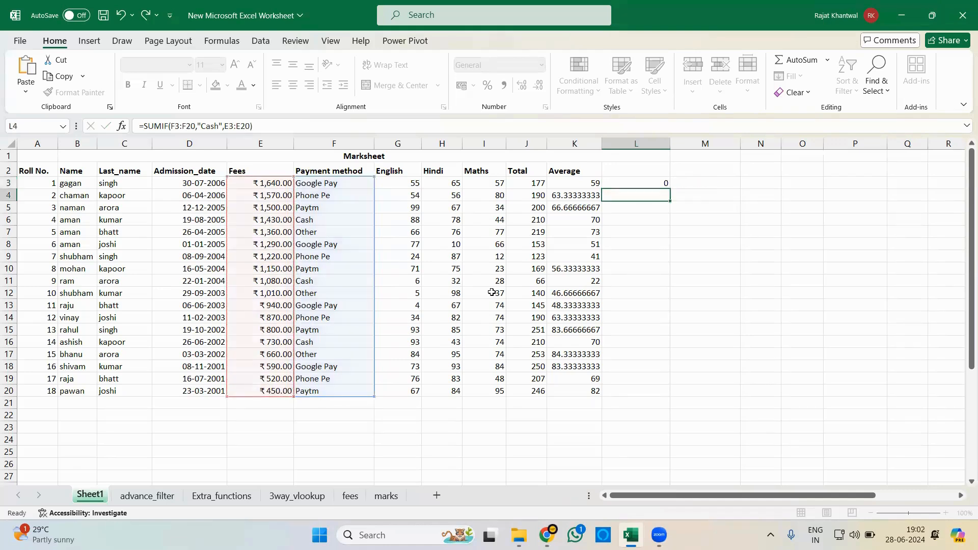
- Begin a SUMIFS formula in L4 with the fees in E3:E20 as the sum range
{"action": "left_click", "coordinate": [659, 184]}
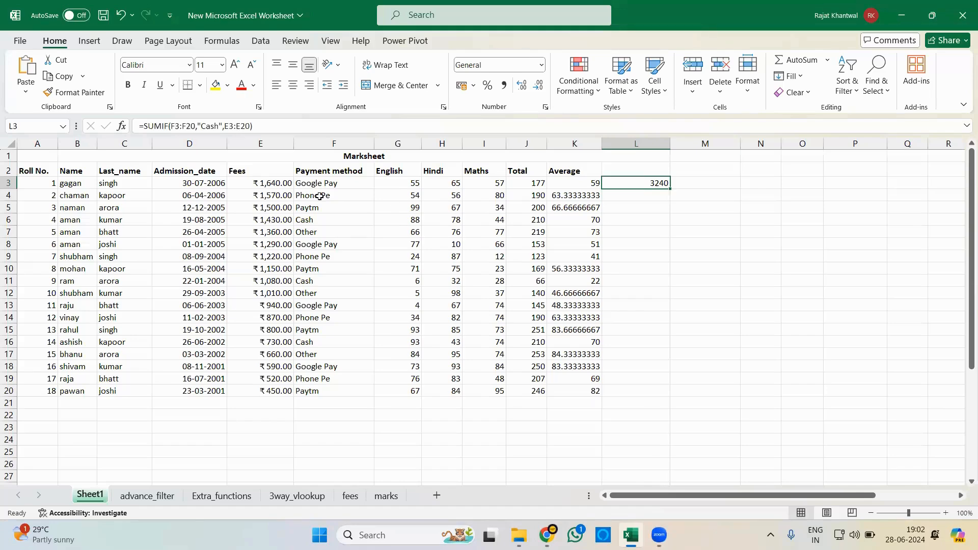
{"action": "left_click", "coordinate": [637, 196]}
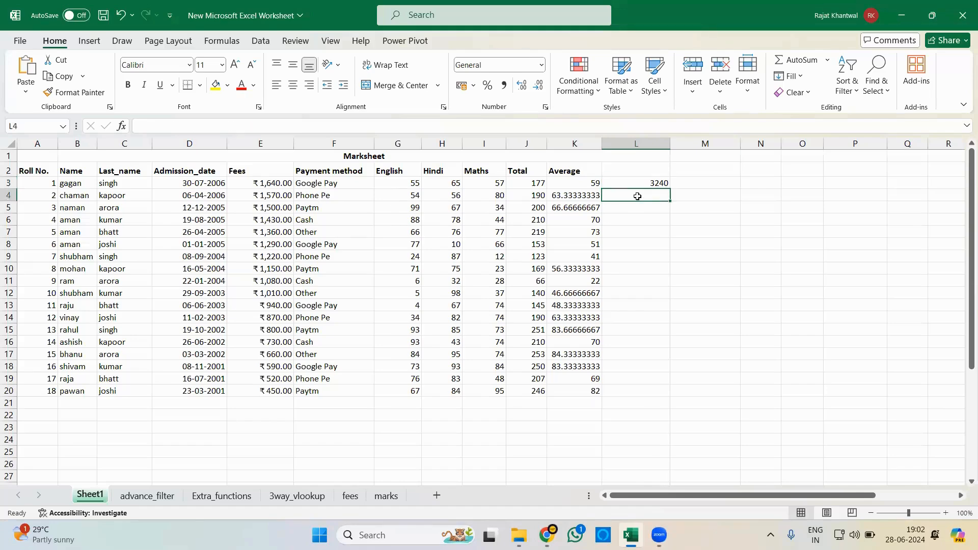
{"action": "type", "text": "=sumi"}
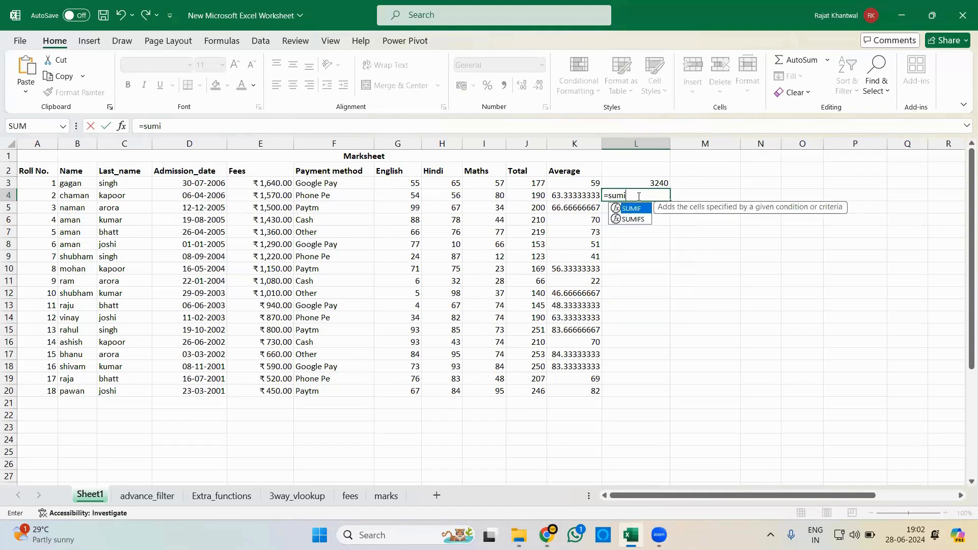
{"action": "type", "text": "f"}
{"action": "key", "text": "Down"}
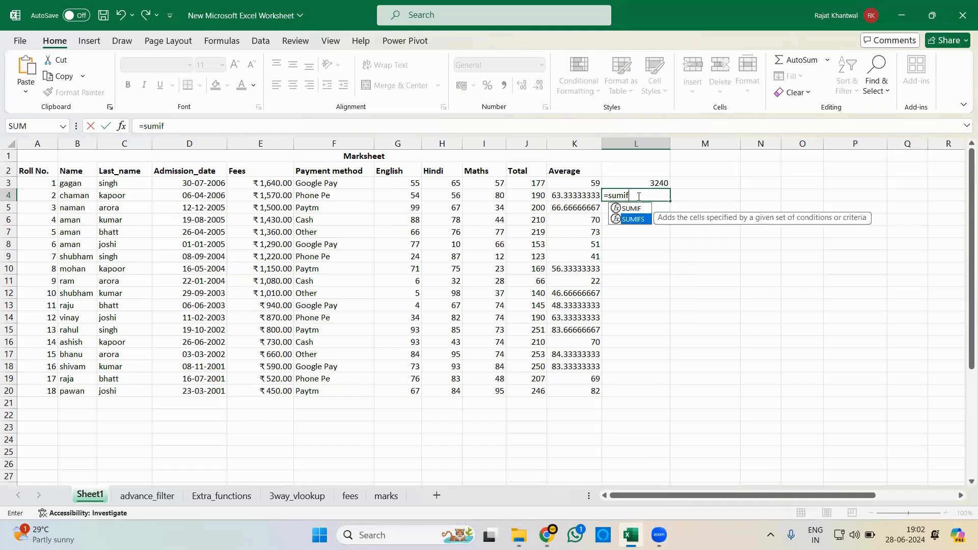
{"action": "key", "text": "Up"}
{"action": "key", "text": "Tab"}
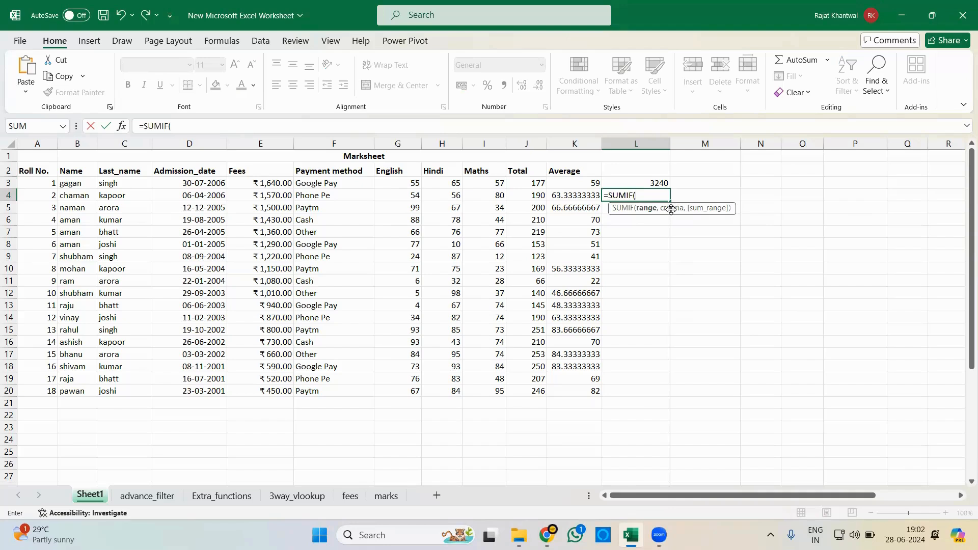
{"action": "key", "text": "BackSpace"}
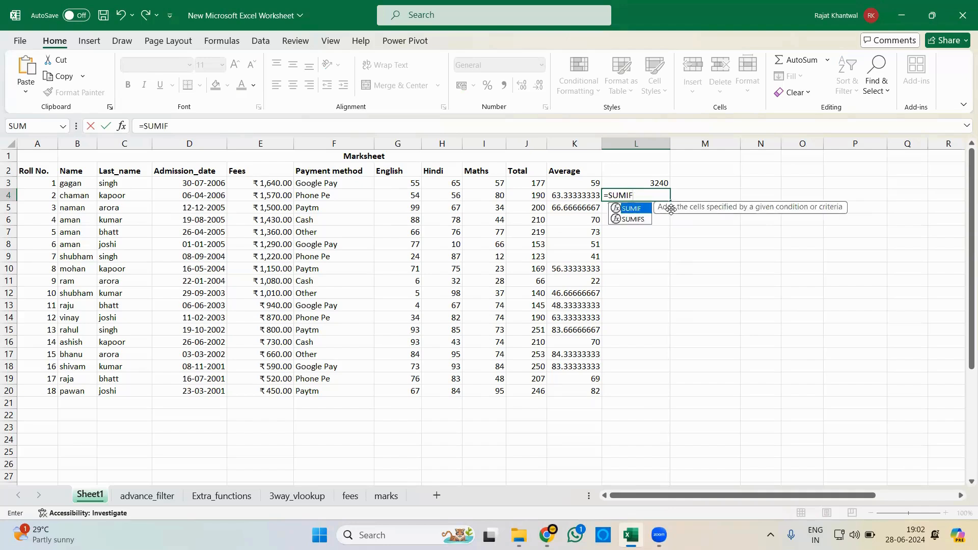
{"action": "key", "text": "Down"}
{"action": "key", "text": "Tab"}
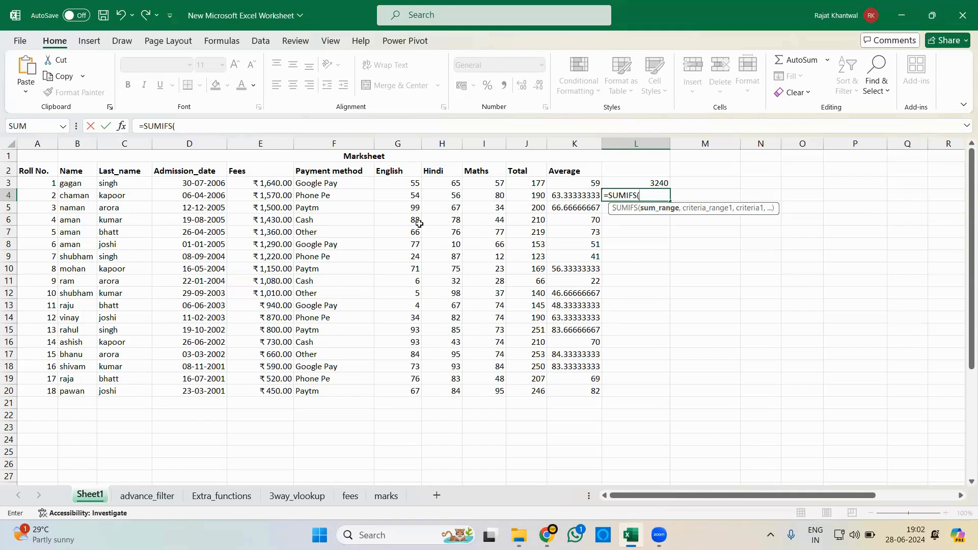
{"action": "left_click_drag", "start_coordinate": [276, 182], "coordinate": [278, 393]}
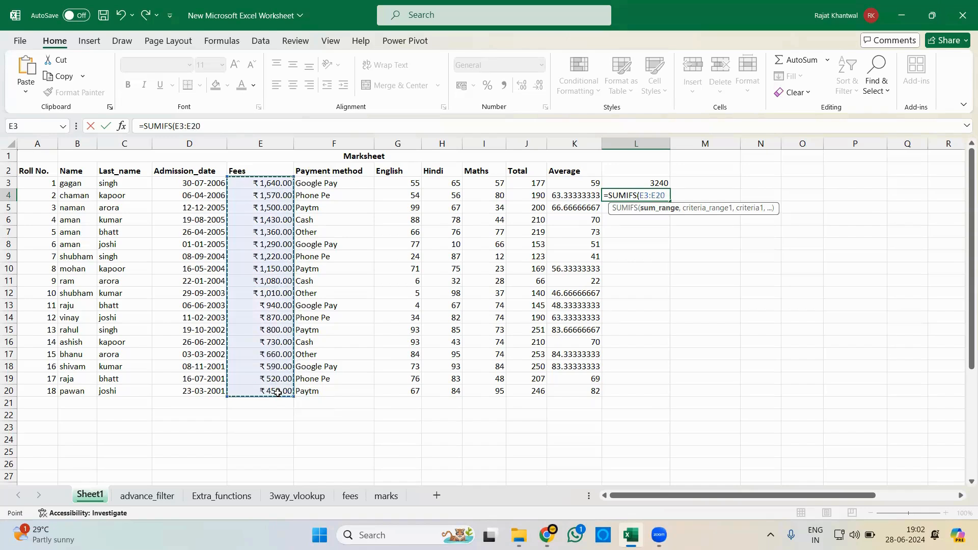
{"action": "type", "text": ","}
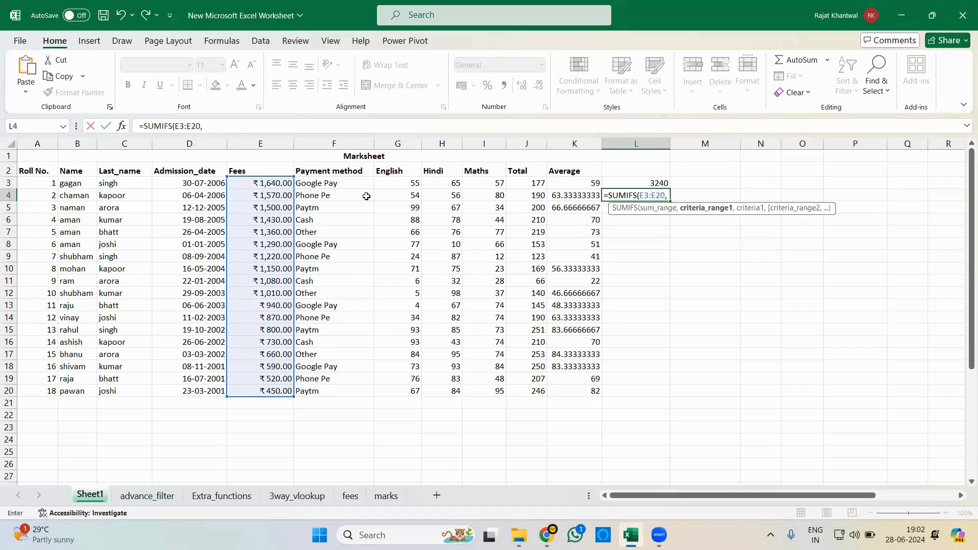
- Add the payment methods in F3:F20 with the criterion "Cash" as the first condition of the SUMIFS formula
{"action": "left_click_drag", "start_coordinate": [356, 181], "coordinate": [343, 391]}
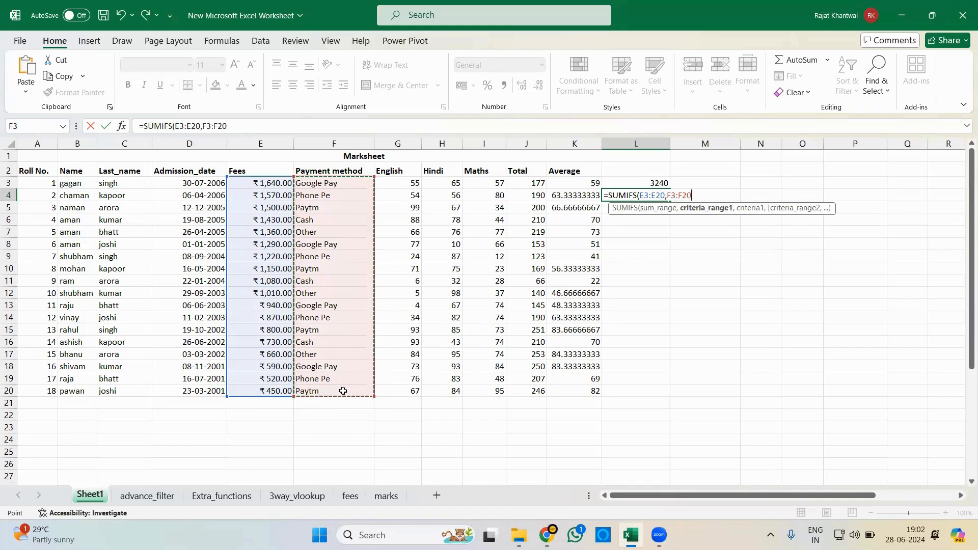
{"action": "type", "text": ","}
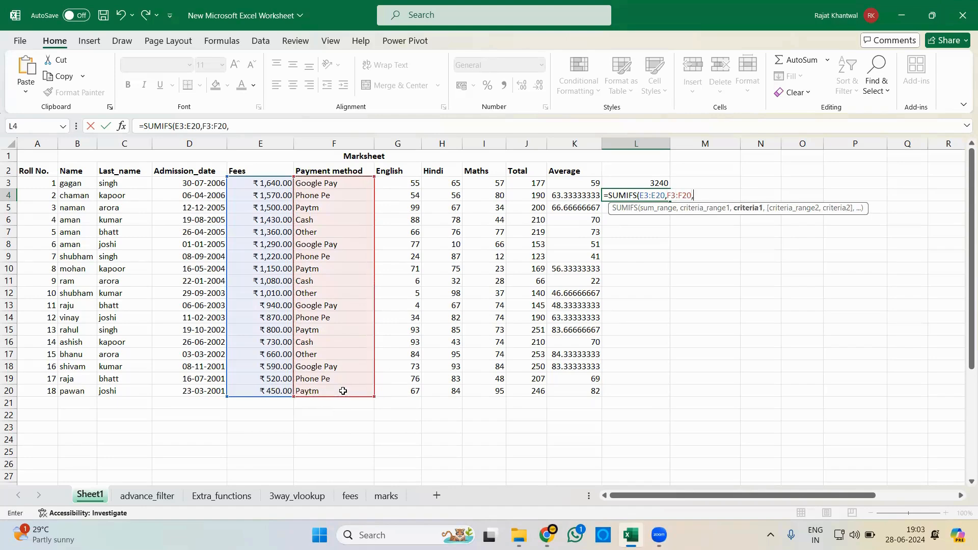
{"action": "type", "text": "\"Cash\","}
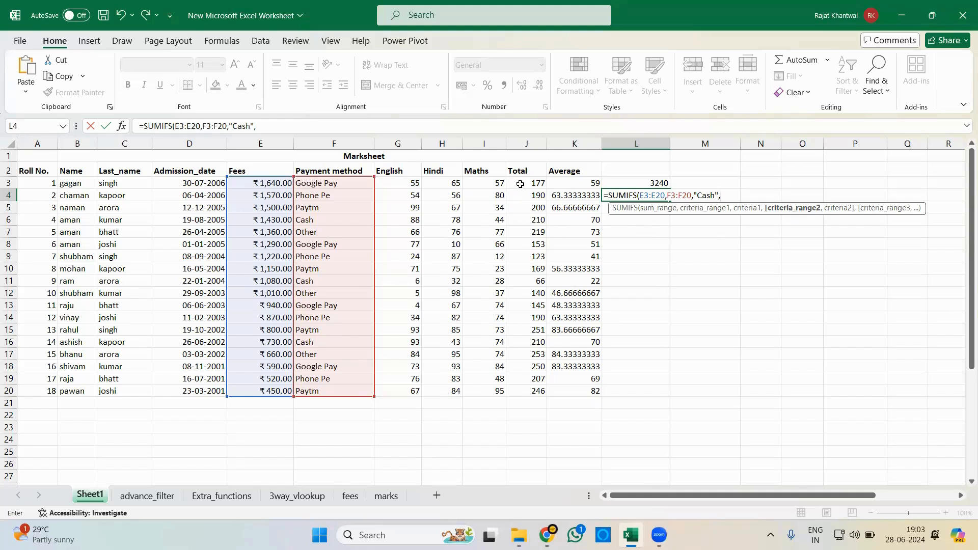
- Complete the SUMIFS formula with the totals J3:J20 and the criterion ">150", and compare it with the SUMIF formula in L3
{"action": "left_click_drag", "start_coordinate": [520, 184], "coordinate": [528, 398]}
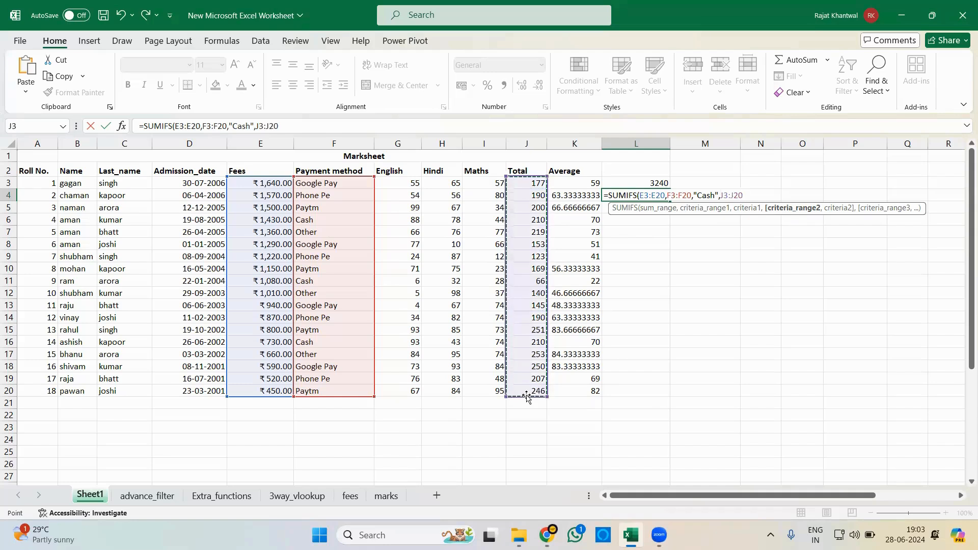
{"action": "type", "text": ","}
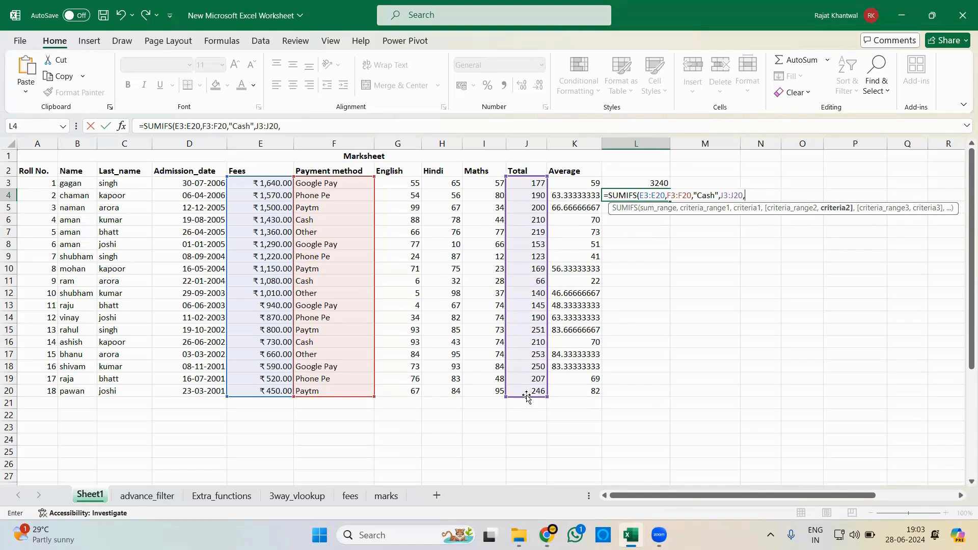
{"action": "type", "text": "\">150\")"}
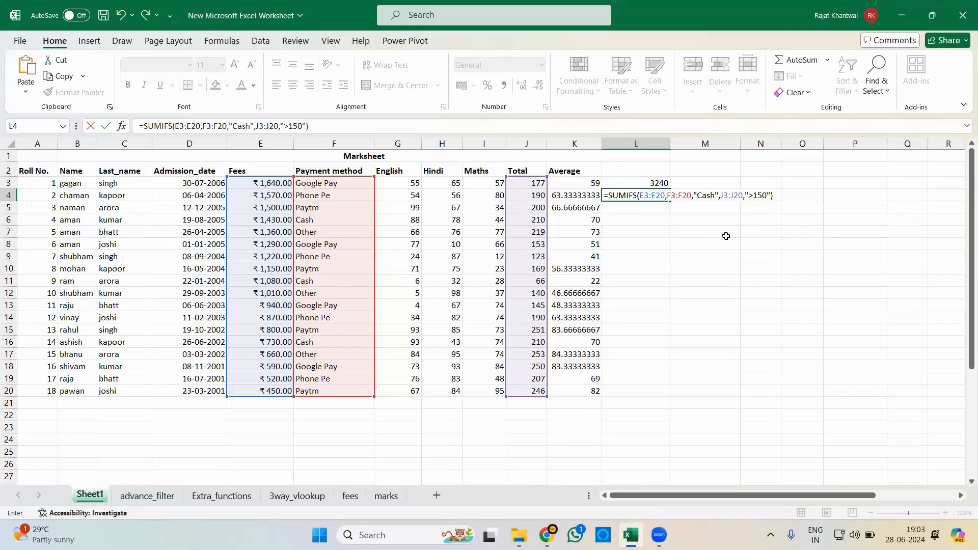
{"action": "key", "text": "ctrl+Return"}
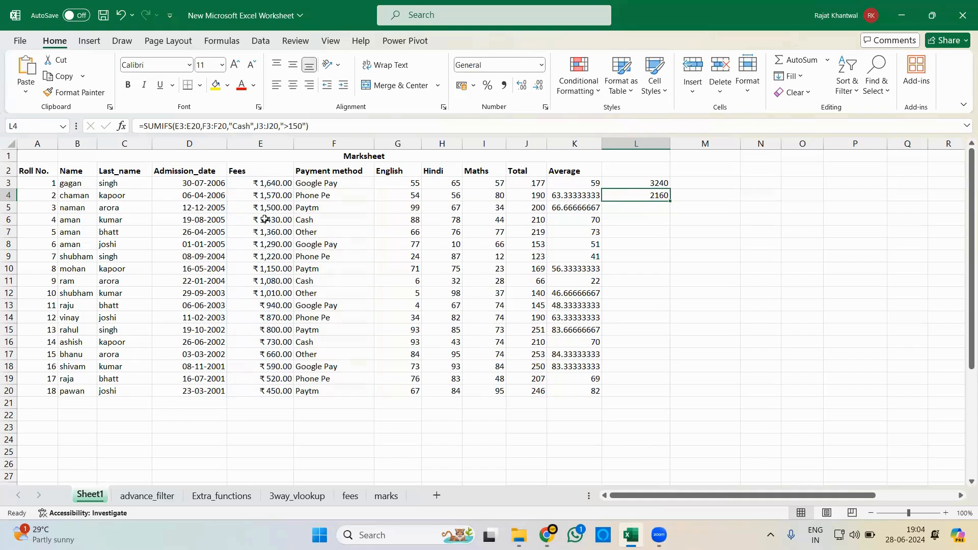
{"action": "left_click", "coordinate": [650, 185]}
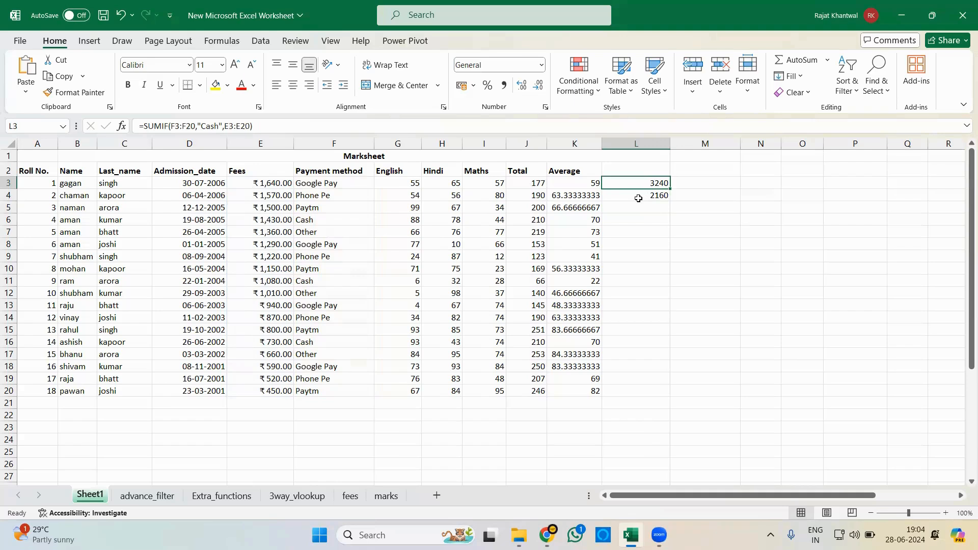
{"action": "left_click", "coordinate": [638, 198]}
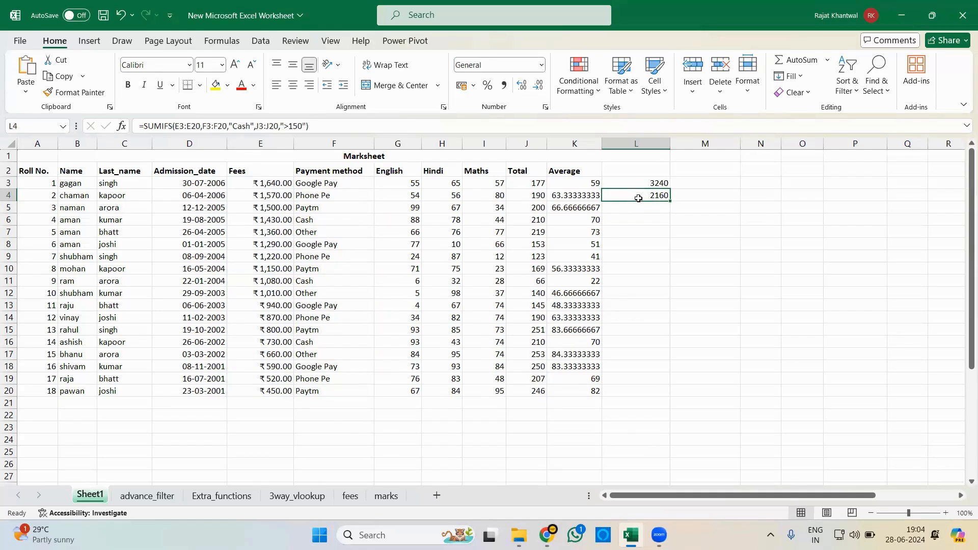
{"action": "left_click", "coordinate": [634, 181]}
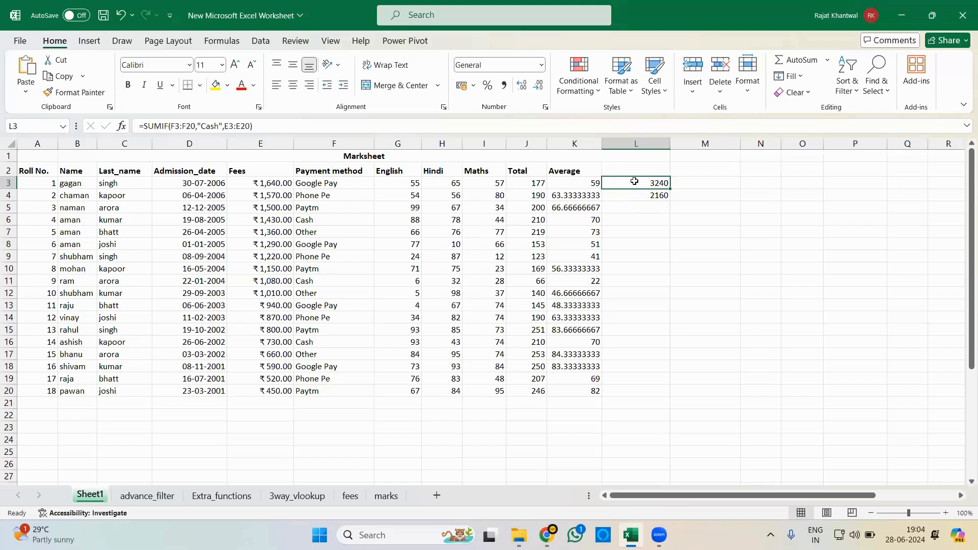
{"action": "left_click", "coordinate": [638, 194]}
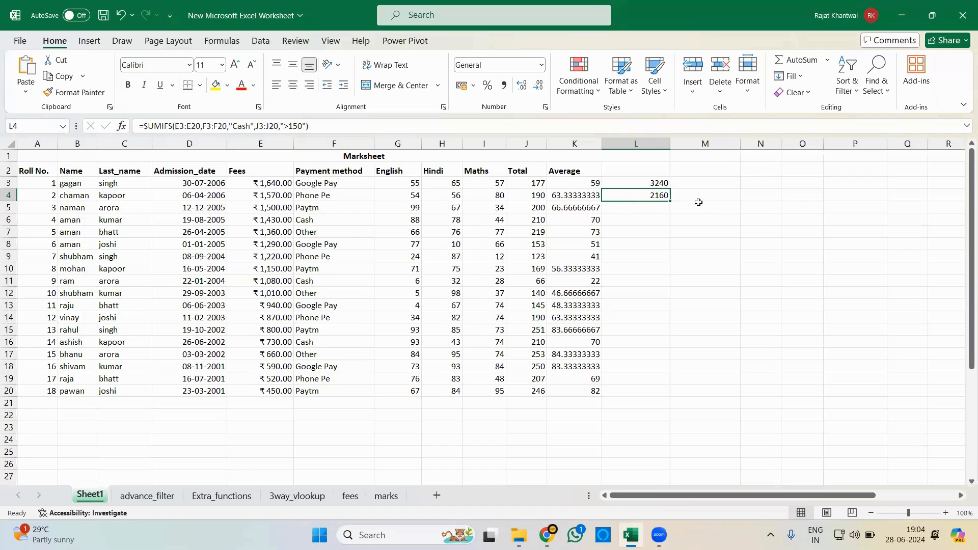
- Enter =AVERAGEIF(F3:F20,"Cash",E3:E20) in L6 to average the fees paid in cash
{"action": "left_click", "coordinate": [648, 218]}
{"action": "type", "text": "=aver"}
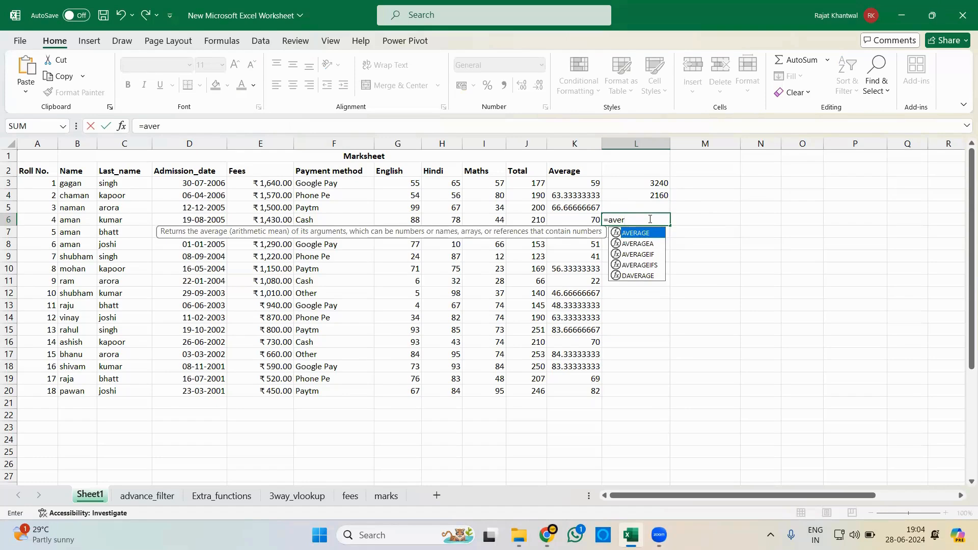
{"action": "type", "text": "age"}
{"action": "key", "text": "Down"}
{"action": "key", "text": "Down"}
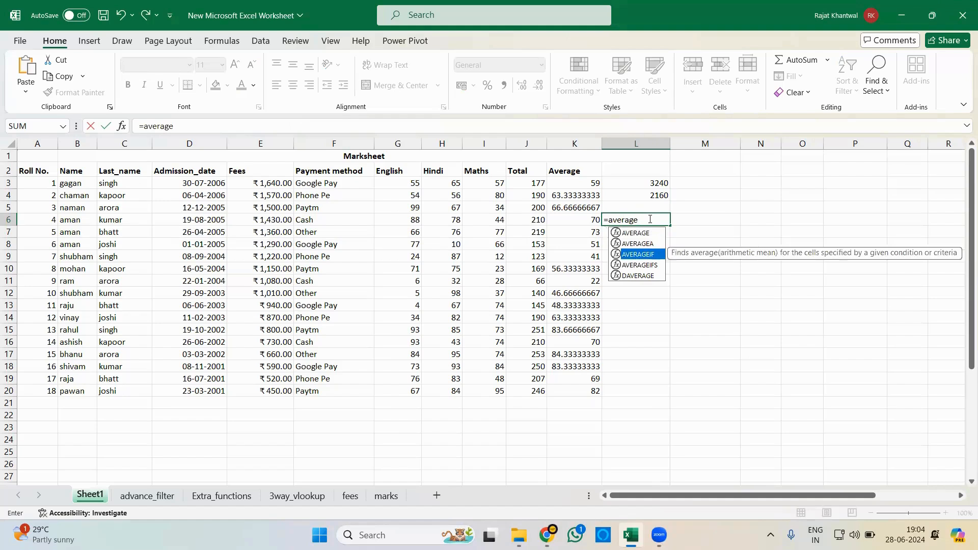
{"action": "key", "text": "Tab"}
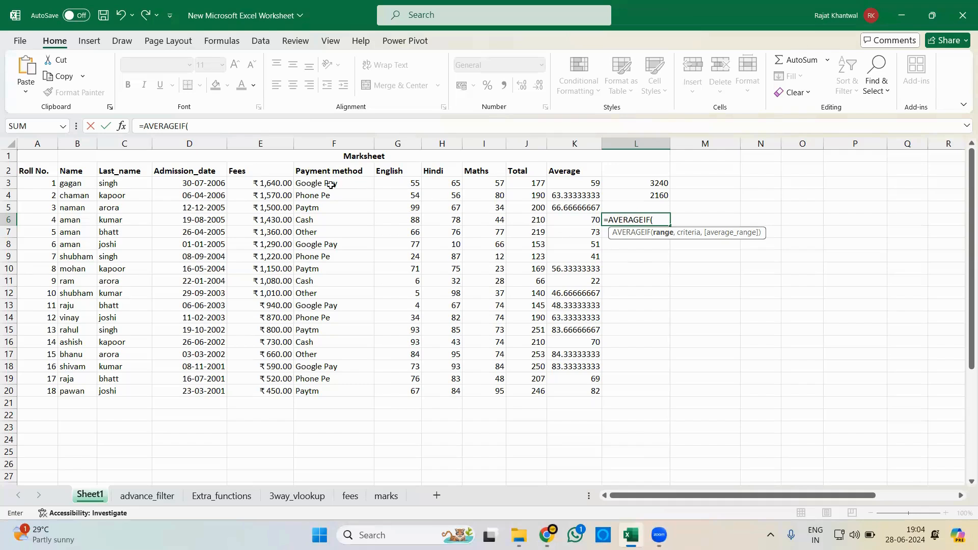
{"action": "left_click_drag", "start_coordinate": [331, 186], "coordinate": [333, 277]}
{"action": "left_click_drag", "start_coordinate": [327, 376], "coordinate": [328, 390]}
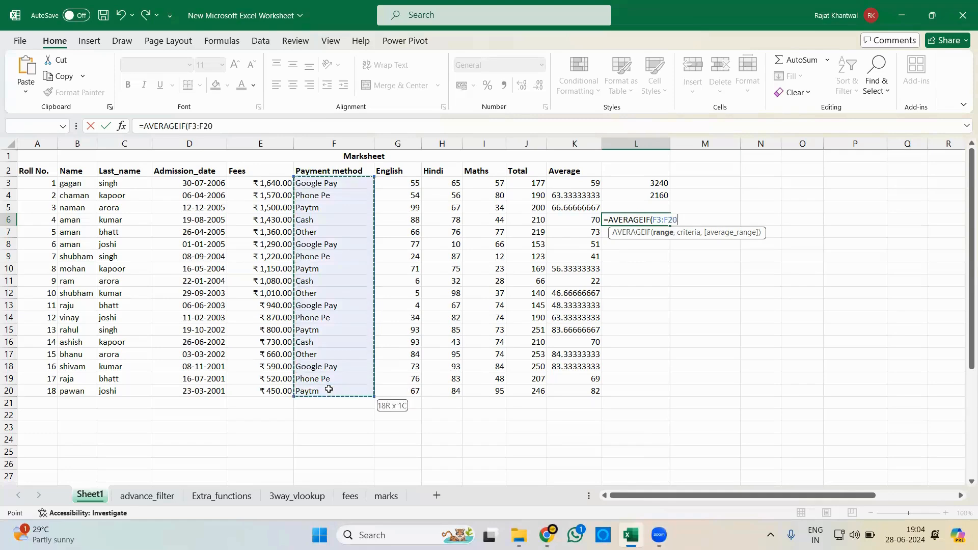
{"action": "type", "text": ","}
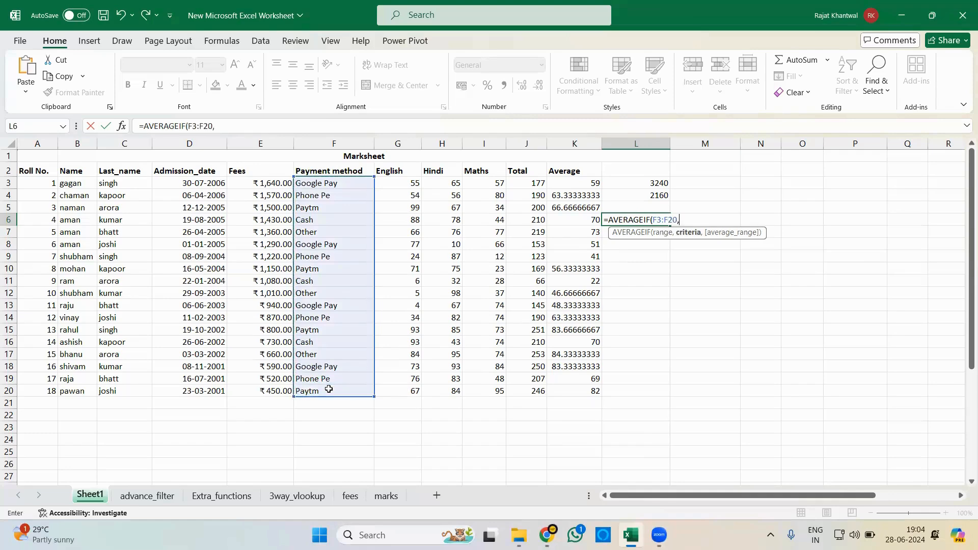
{"action": "type", "text": "\"Cash\","}
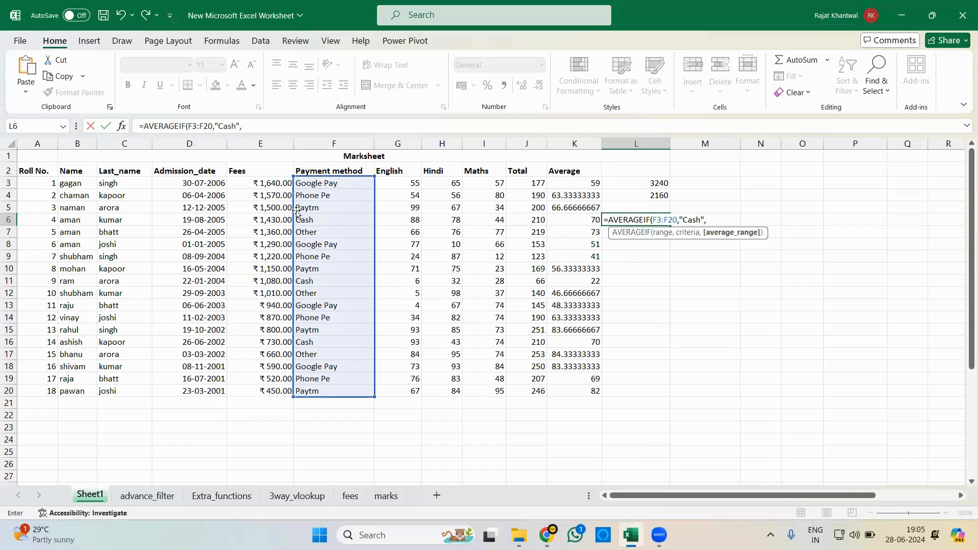
{"action": "left_click_drag", "start_coordinate": [253, 183], "coordinate": [260, 391]}
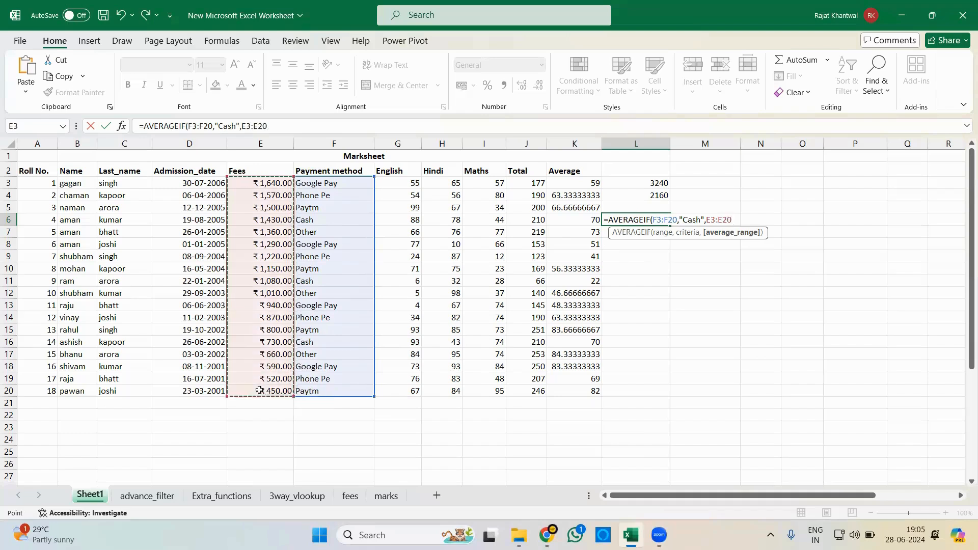
{"action": "key", "text": "Return"}
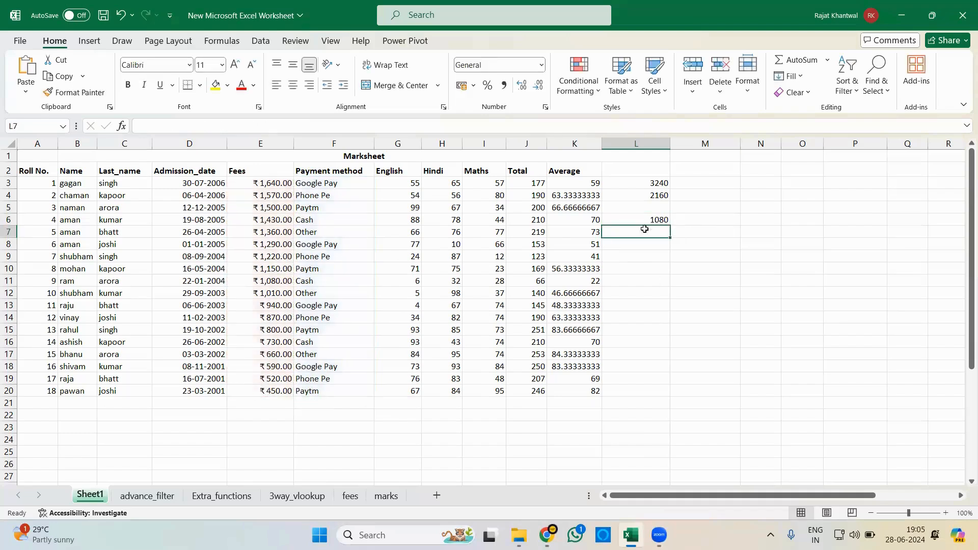
{"action": "left_click", "coordinate": [632, 220]}
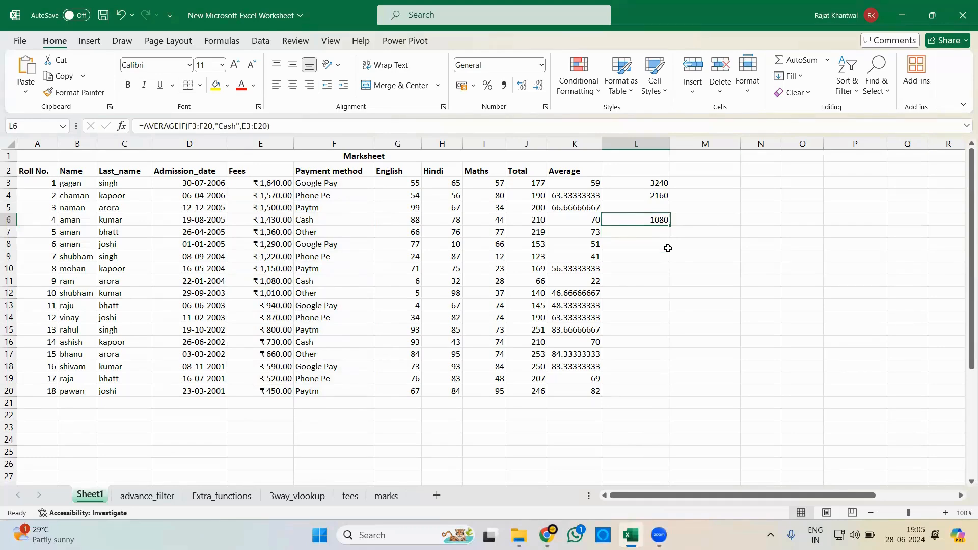
- Begin an AVERAGEIFS formula in L7 with the fees in E3:E20 as the average range
{"action": "left_click", "coordinate": [640, 231]}
{"action": "type", "text": "=avera"}
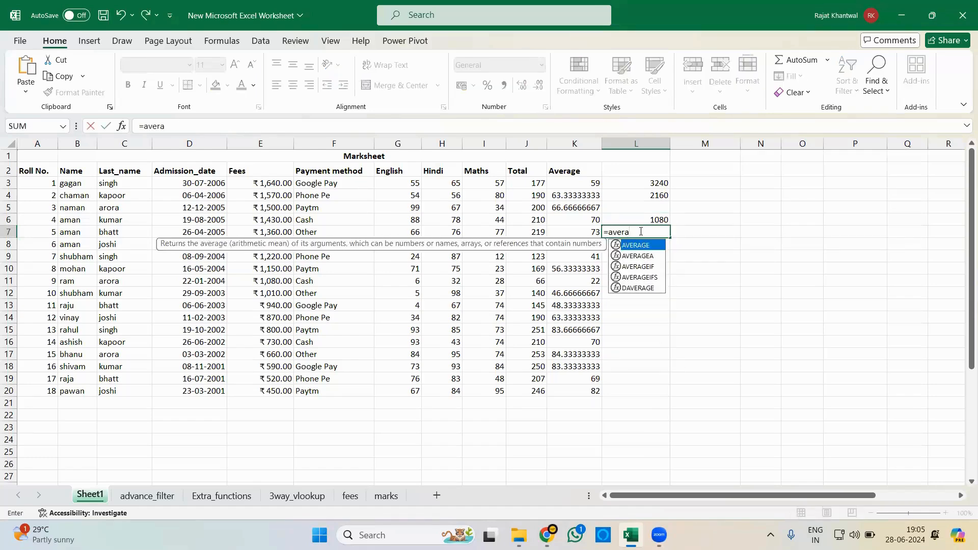
{"action": "type", "text": "geifs"}
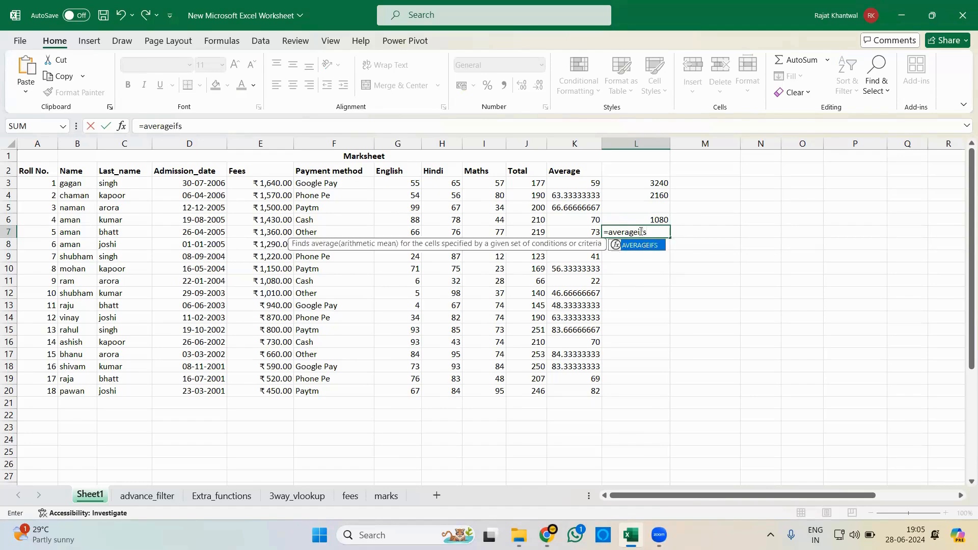
{"action": "key", "text": "Tab"}
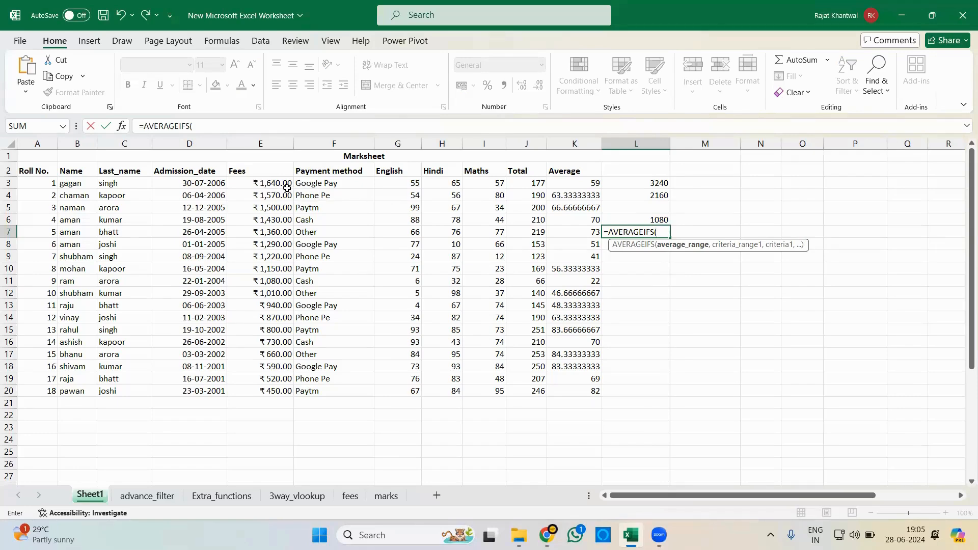
{"action": "left_click_drag", "start_coordinate": [275, 185], "coordinate": [279, 395]}
{"action": "type", "text": ","}
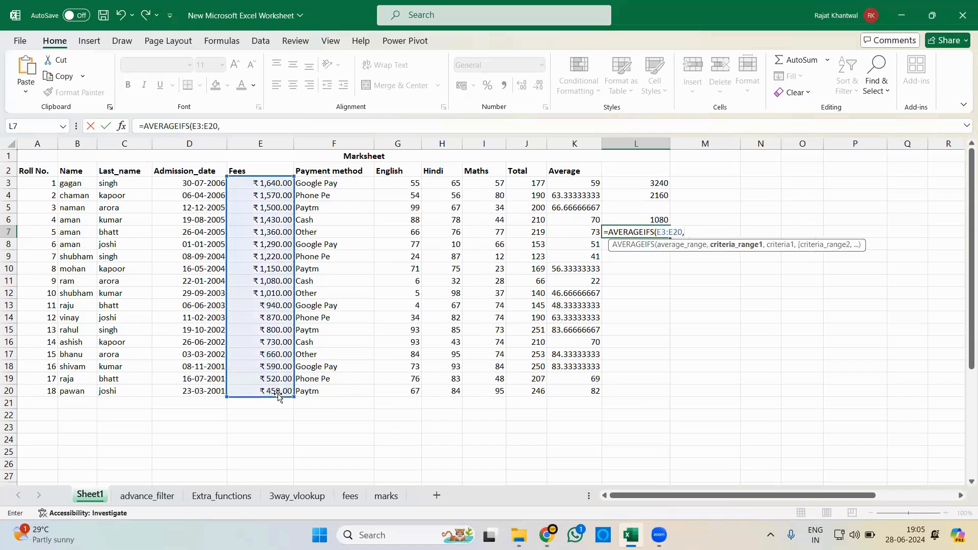
- Add the payment methods in F3:F20 with the criterion "Cash" as the first condition of the AVERAGEIFS formula
{"action": "left_click_drag", "start_coordinate": [334, 185], "coordinate": [328, 396]}
{"action": "type", "text": ","}
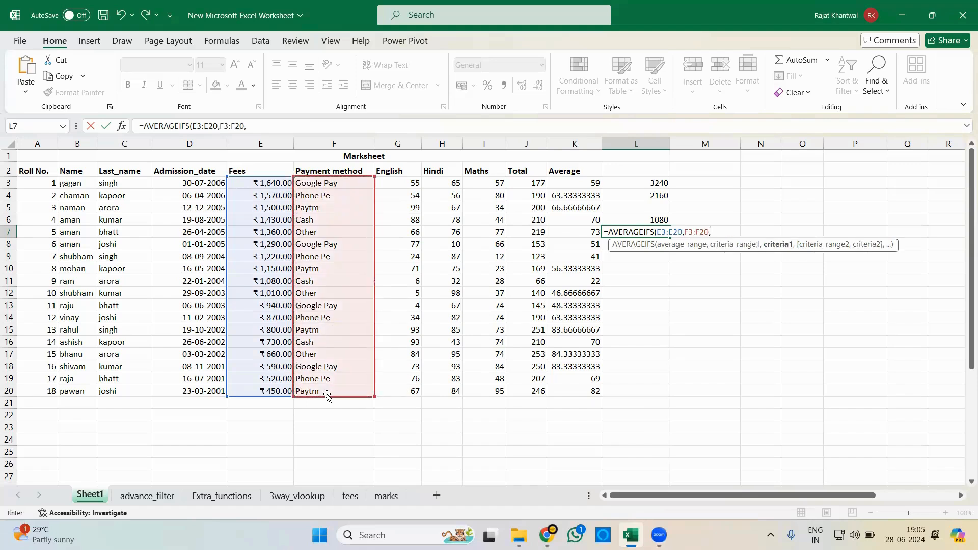
{"action": "type", "text": "\""}
{"action": "type", "text": "Cash\","}
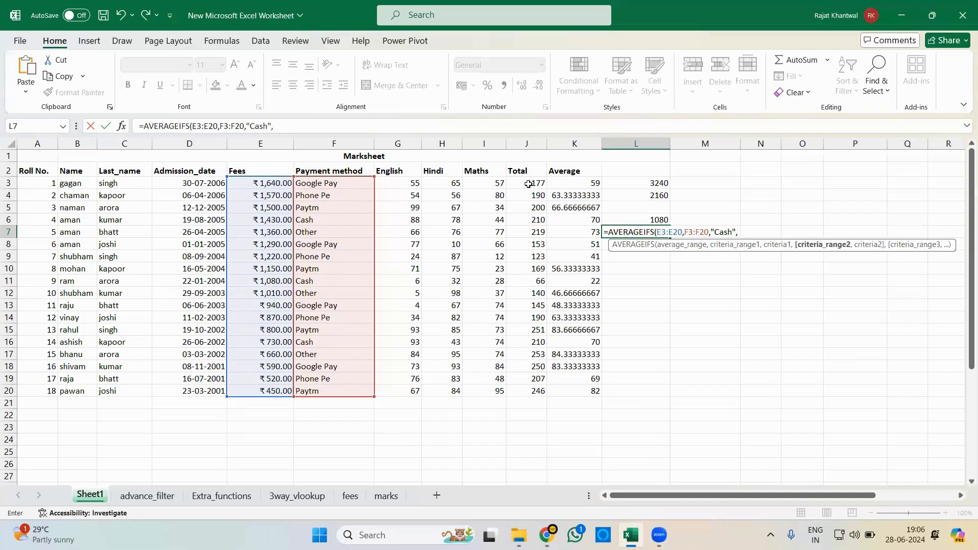
- Complete the AVERAGEIFS formula in L7 with the totals J3:J20 and the criterion ">150", and review the entered formula
{"action": "left_click_drag", "start_coordinate": [528, 184], "coordinate": [536, 390]}
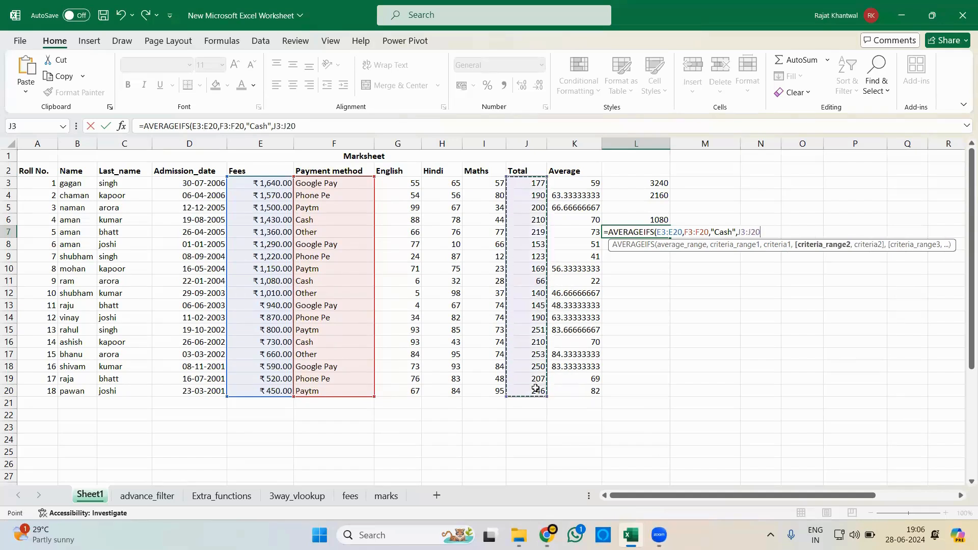
{"action": "type", "text": ",\""}
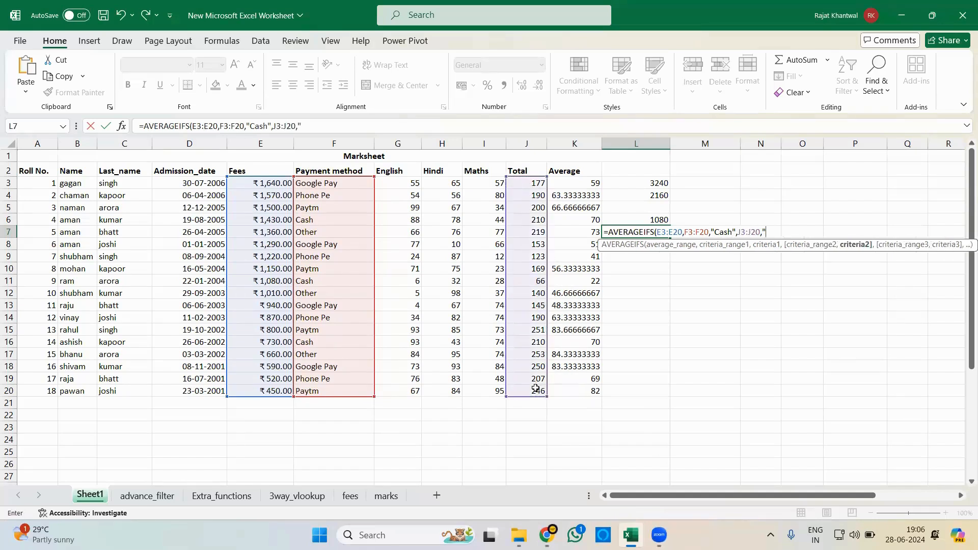
{"action": "type", "text": ">150"}
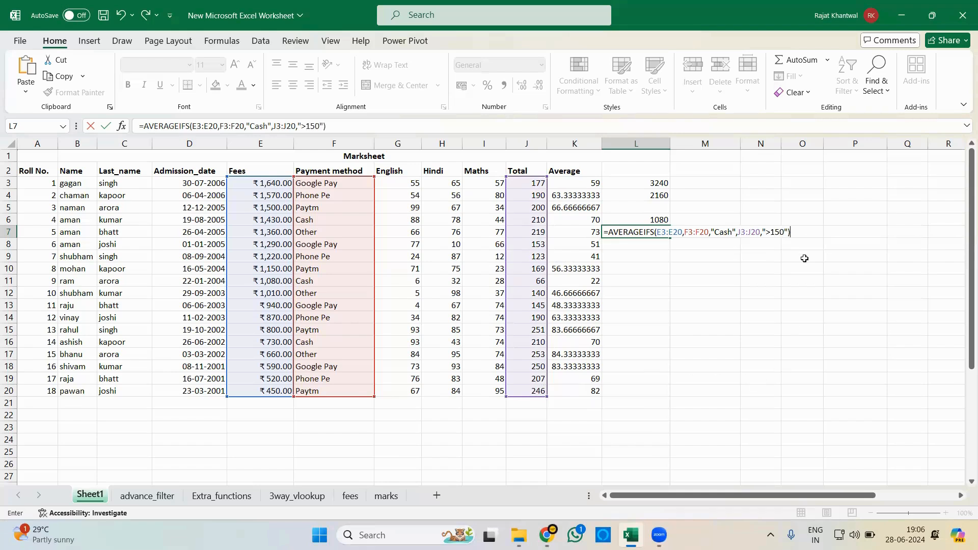
{"action": "key", "text": "Return"}
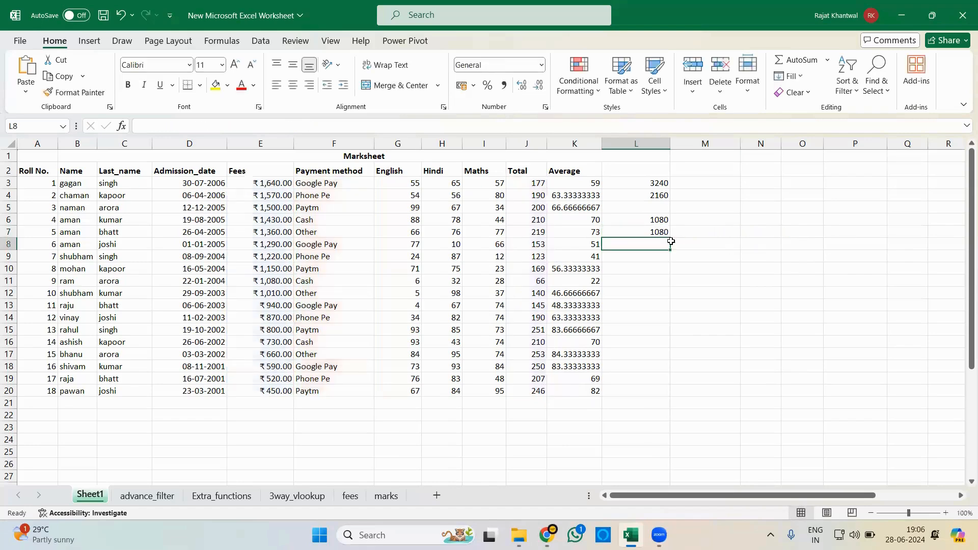
{"action": "left_click", "coordinate": [644, 233]}
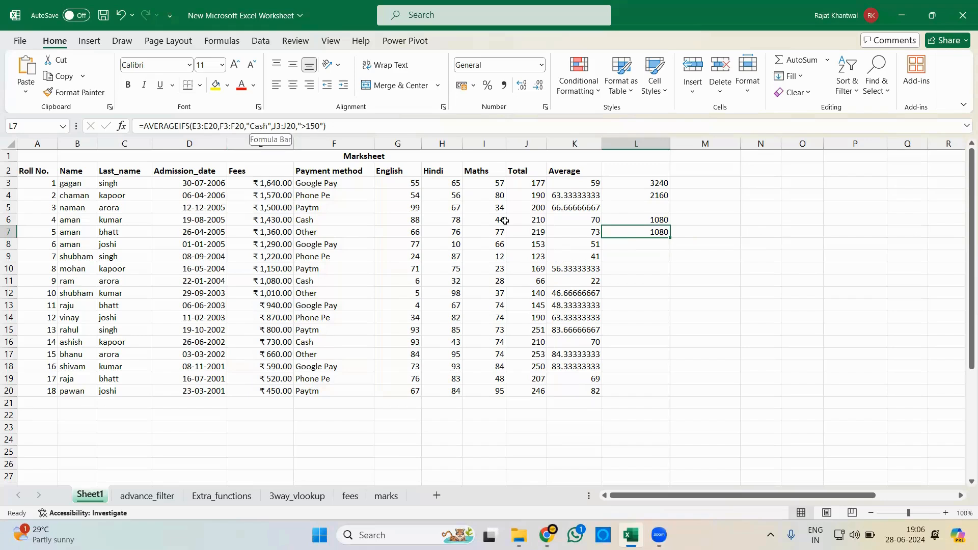
- Enter =COUNTIF(F3:F20,"Cash") in L9 to count the payments made in cash
{"action": "left_click", "coordinate": [652, 259]}
{"action": "type", "text": "=counti"}
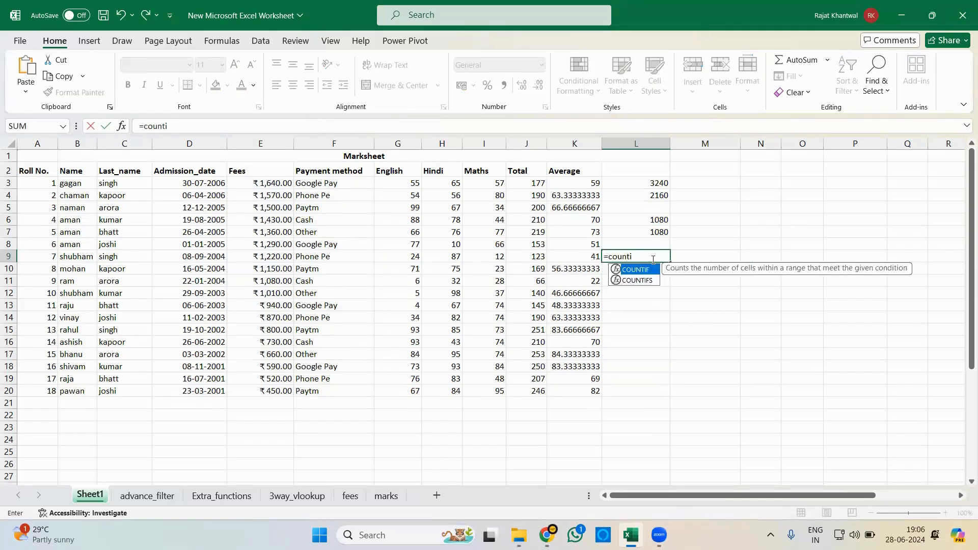
{"action": "key", "text": "Tab"}
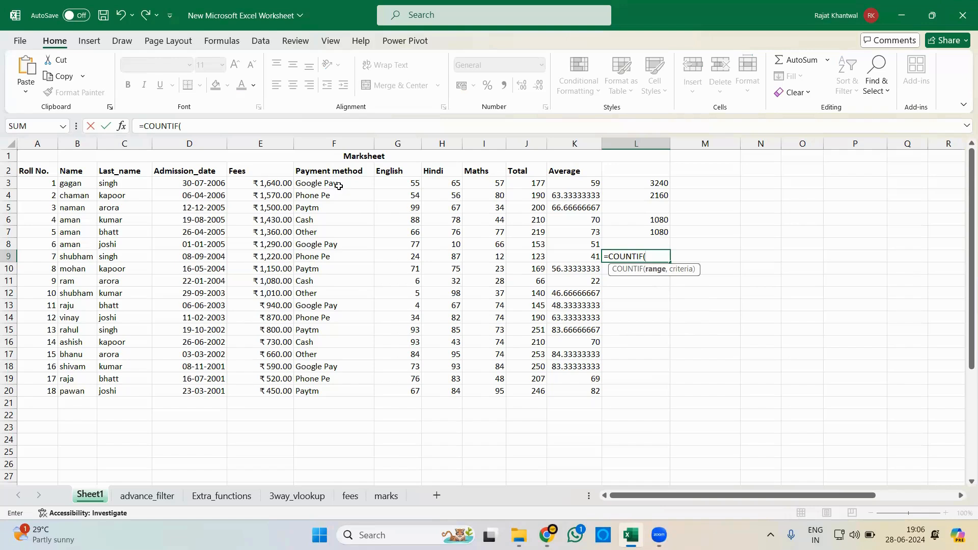
{"action": "left_click_drag", "start_coordinate": [336, 183], "coordinate": [324, 387]}
{"action": "type", "text": ","}
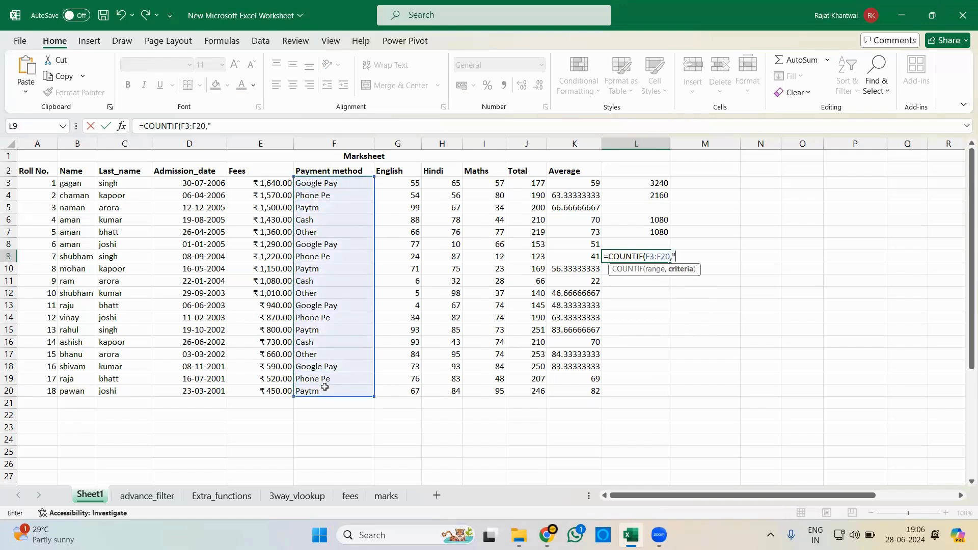
{"action": "type", "text": "\"Cash\")"}
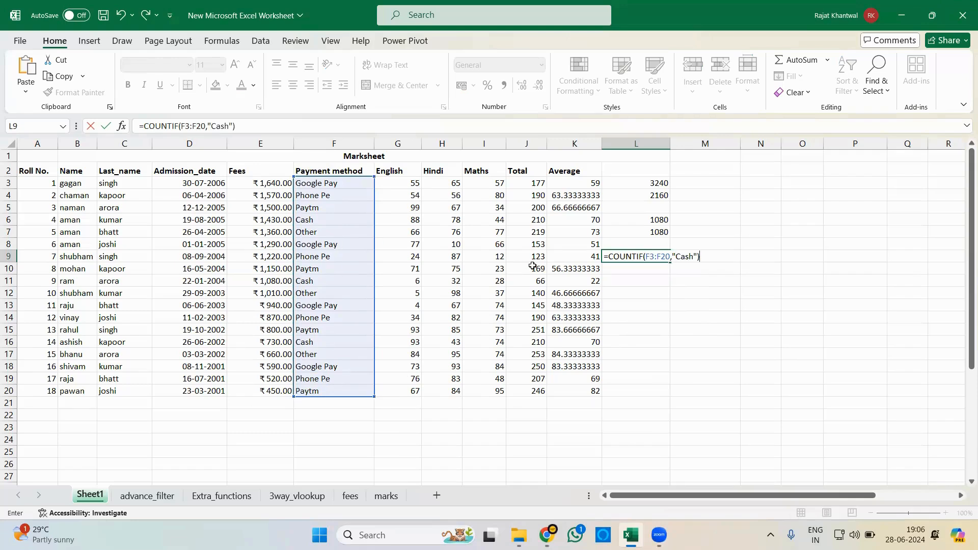
{"action": "key", "text": "Return"}
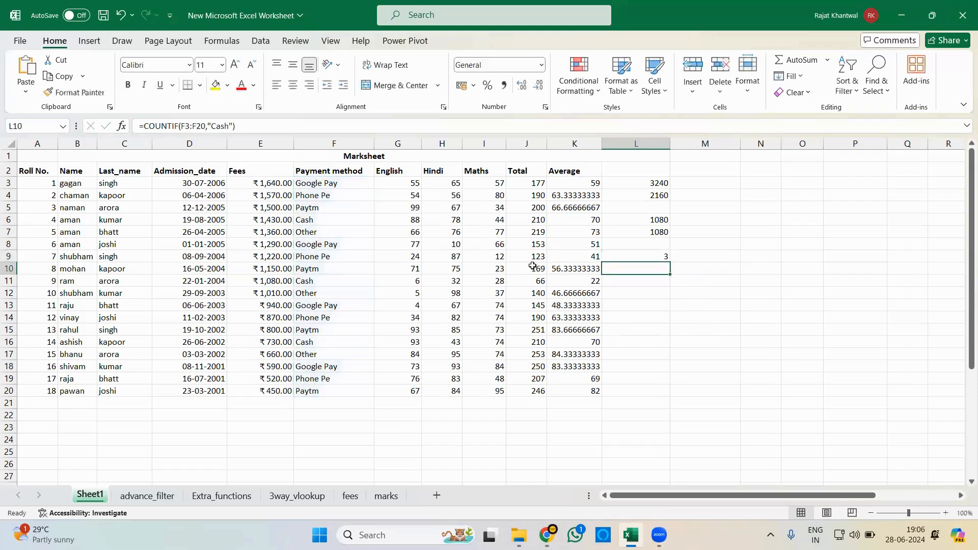
- Replace the formula in L9 with =COUNTIF(G3:G20,">90") to count the English marks above 90
{"action": "left_click", "coordinate": [646, 256]}
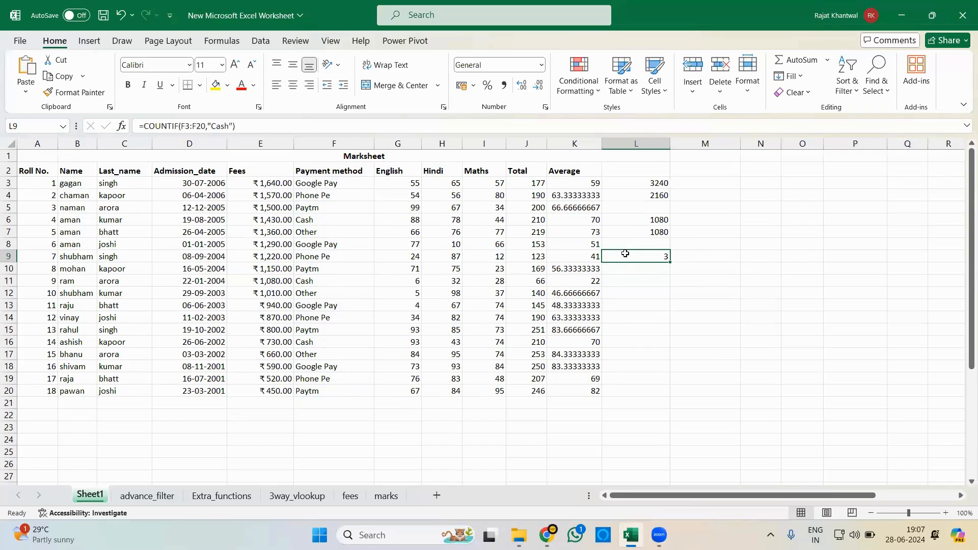
{"action": "type", "text": "=count"}
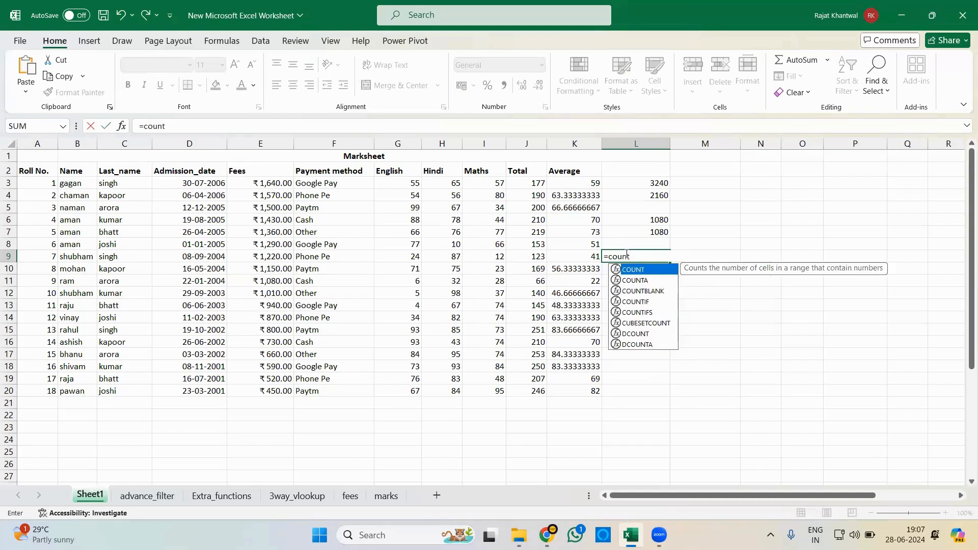
{"action": "key", "text": "Down"}
{"action": "key", "text": "Down"}
{"action": "key", "text": "Down"}
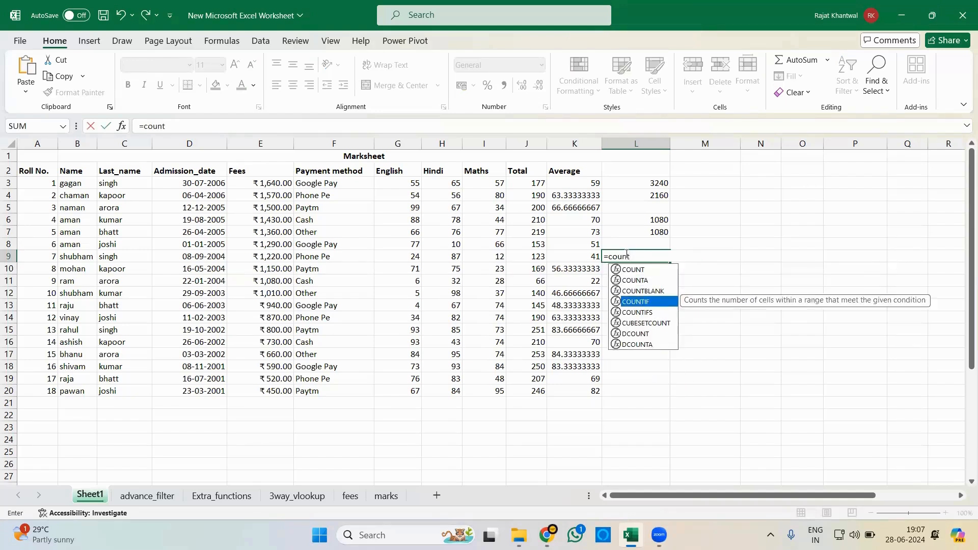
{"action": "key", "text": "Tab"}
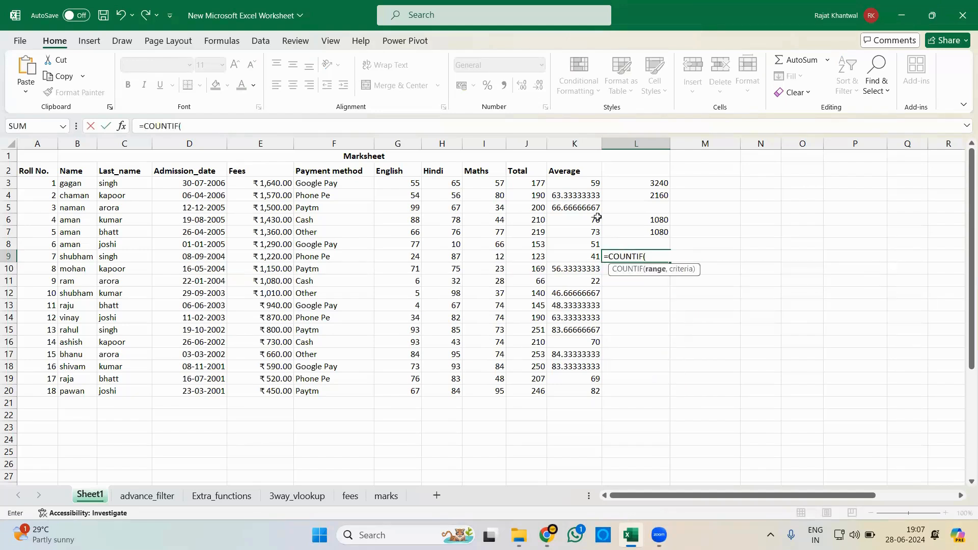
{"action": "left_click", "coordinate": [412, 181]}
{"action": "left_click_drag", "start_coordinate": [408, 208], "coordinate": [409, 391]}
{"action": "type", "text": ","}
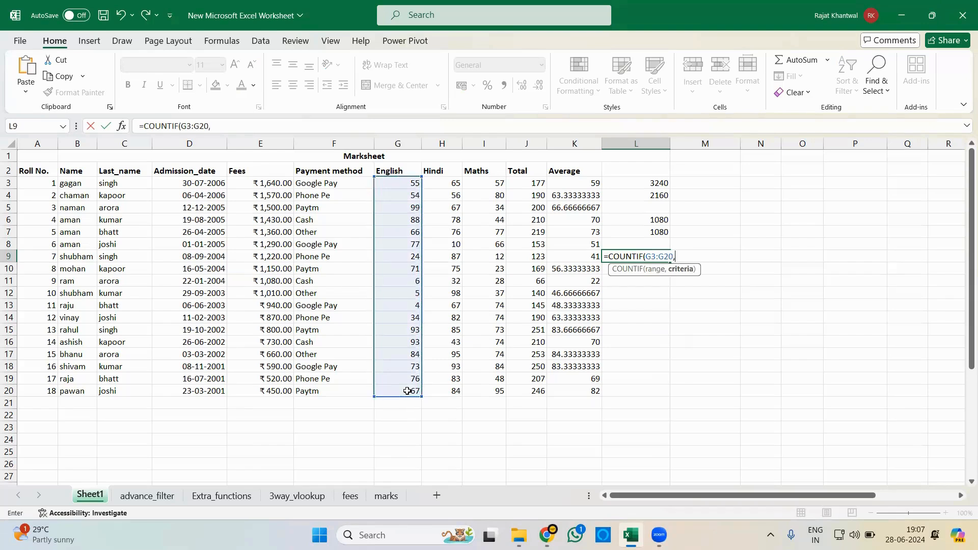
{"action": "type", "text": "\">90\")"}
{"action": "key", "text": "Return"}
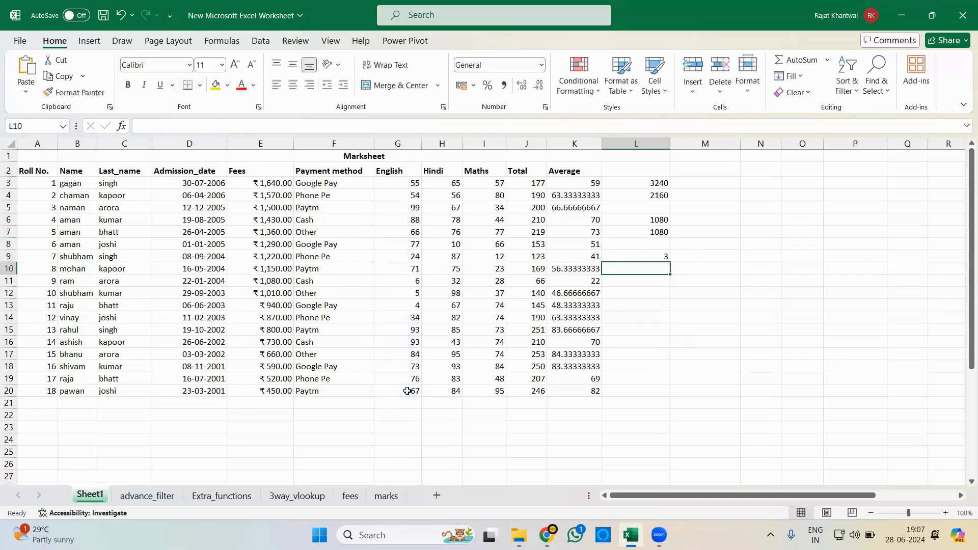
{"action": "left_click", "coordinate": [658, 256]}
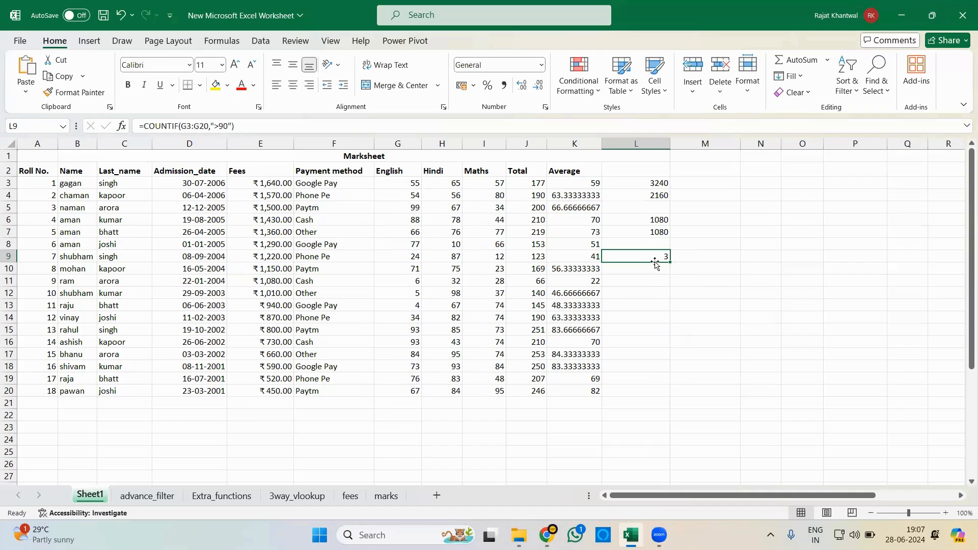
- Begin a COUNTIFS formula in L10 with the payment methods F3:F20 and the criterion "Cash" as the first condition
{"action": "key", "text": "Return"}
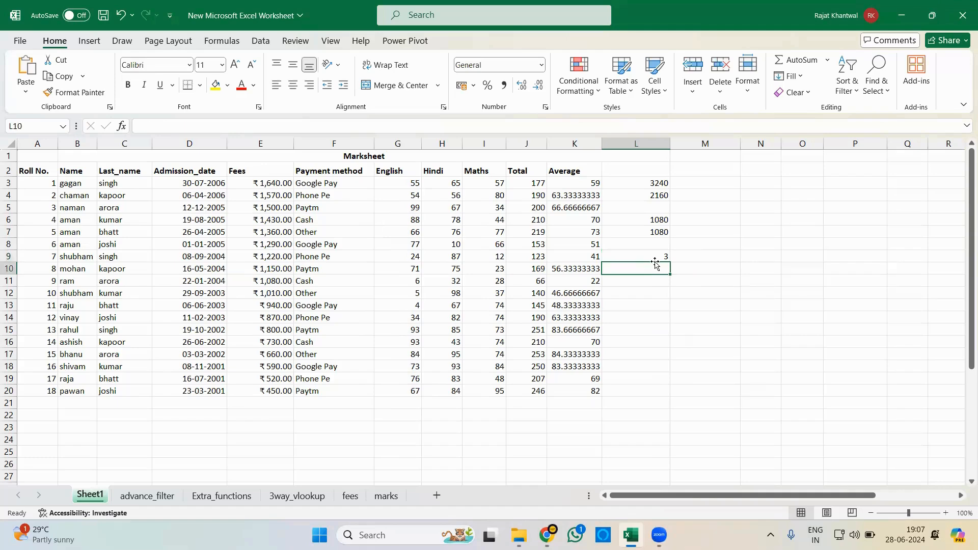
{"action": "type", "text": "=count"}
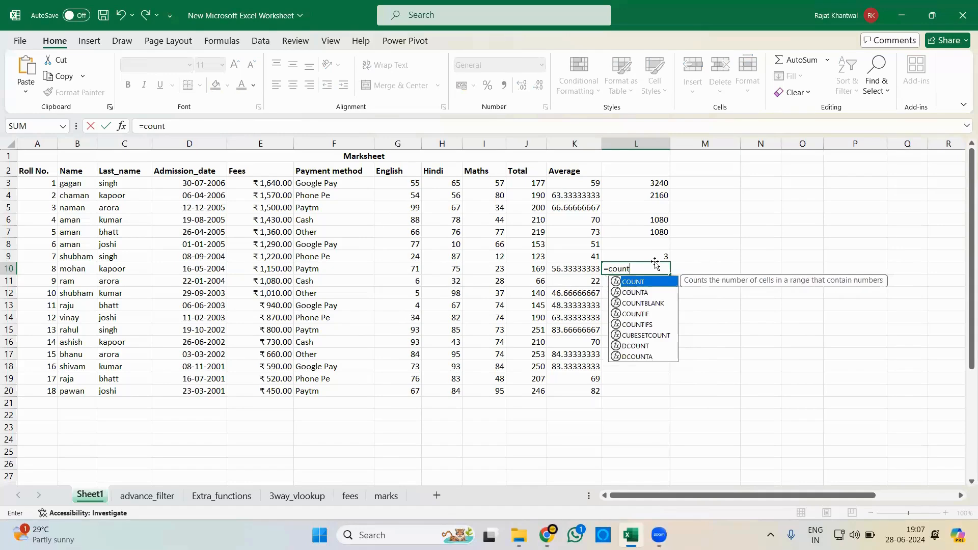
{"action": "type", "text": "ifs"}
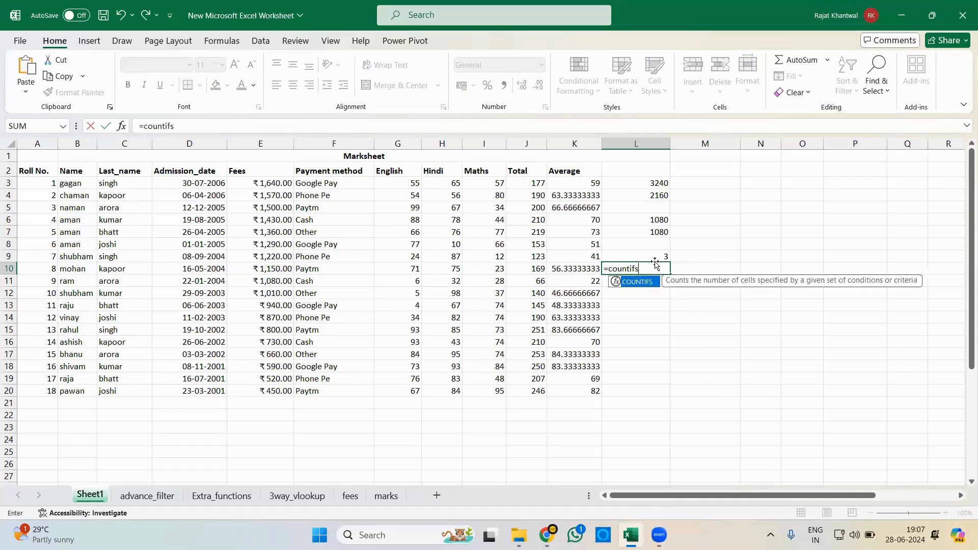
{"action": "key", "text": "Tab"}
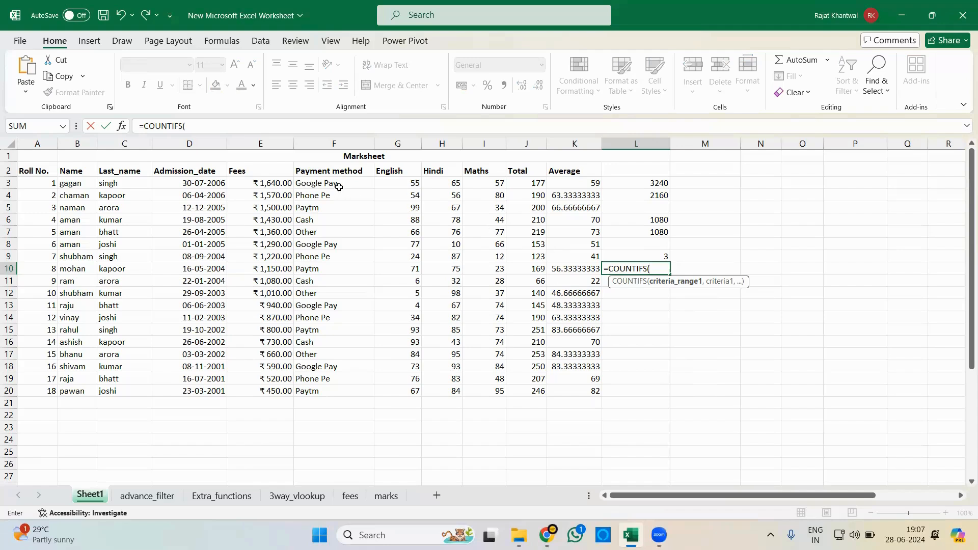
{"action": "left_click_drag", "start_coordinate": [339, 187], "coordinate": [327, 391]}
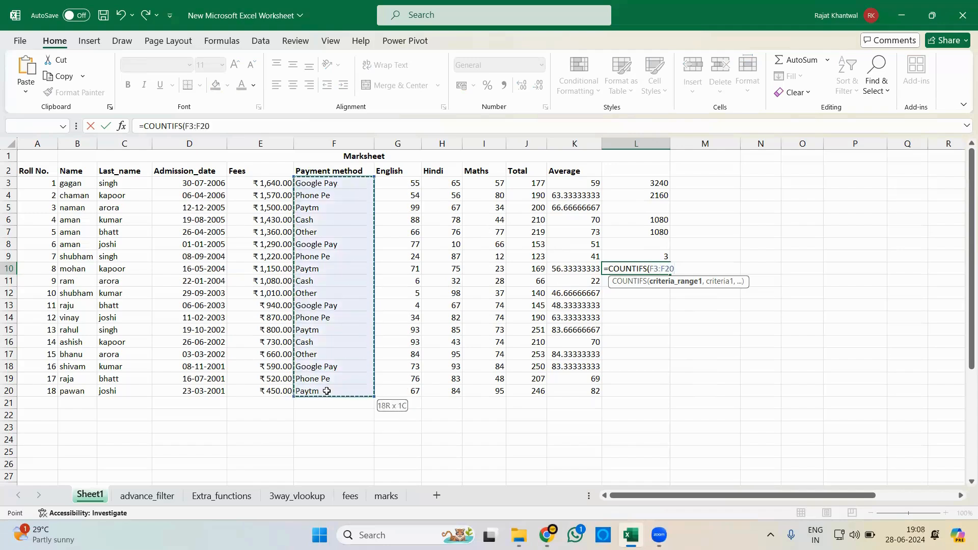
{"action": "type", "text": ",\"C"}
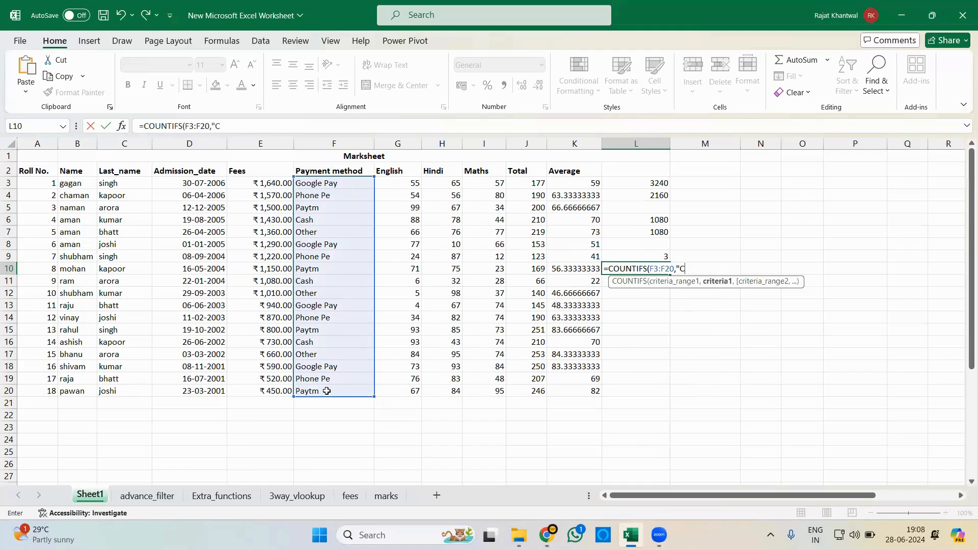
{"action": "type", "text": "ash\","}
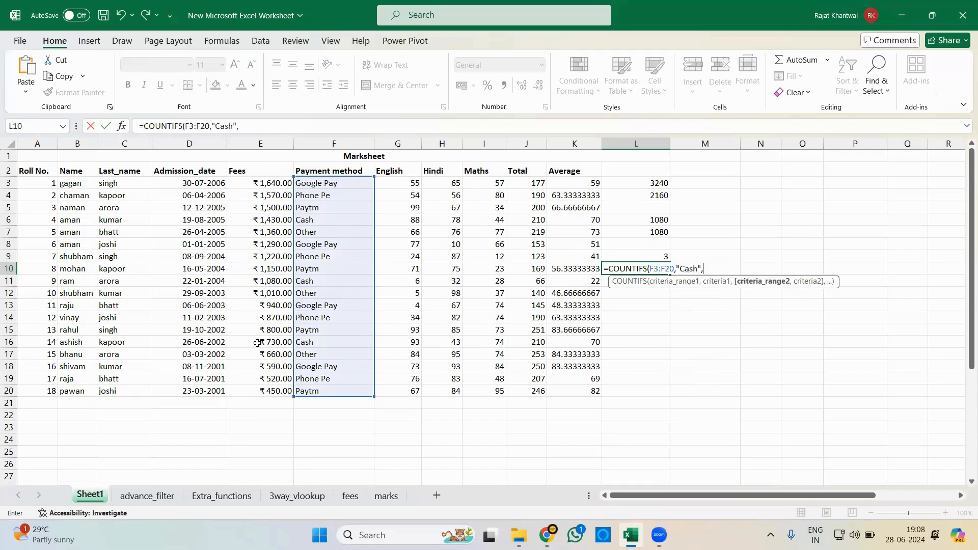
- Complete the COUNTIFS formula in L10 with the fees E3:E20 and the criterion ">1000", and compare it with the COUNTIF formula in L9
{"action": "left_click_drag", "start_coordinate": [275, 306], "coordinate": [281, 388]}
{"action": "type", "text": ","}
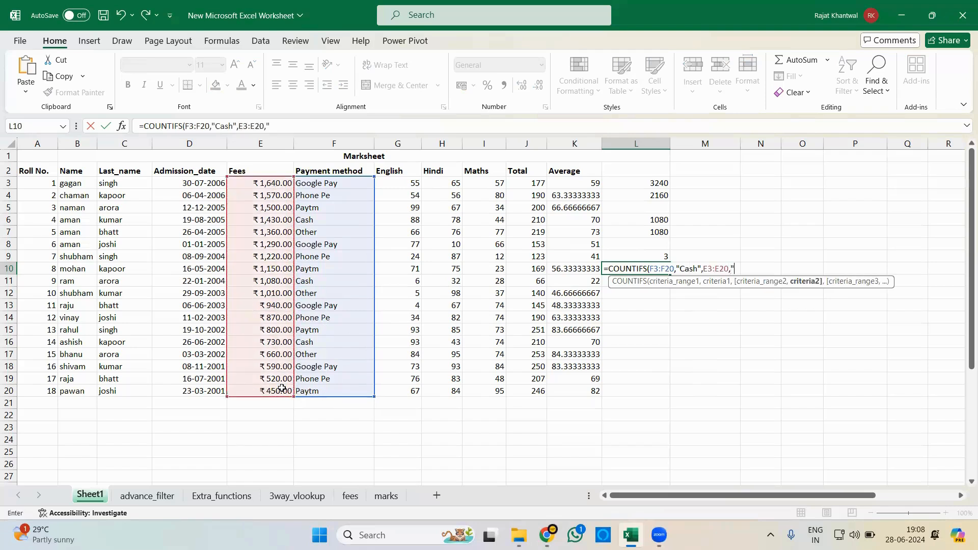
{"action": "type", "text": "\">1000\")"}
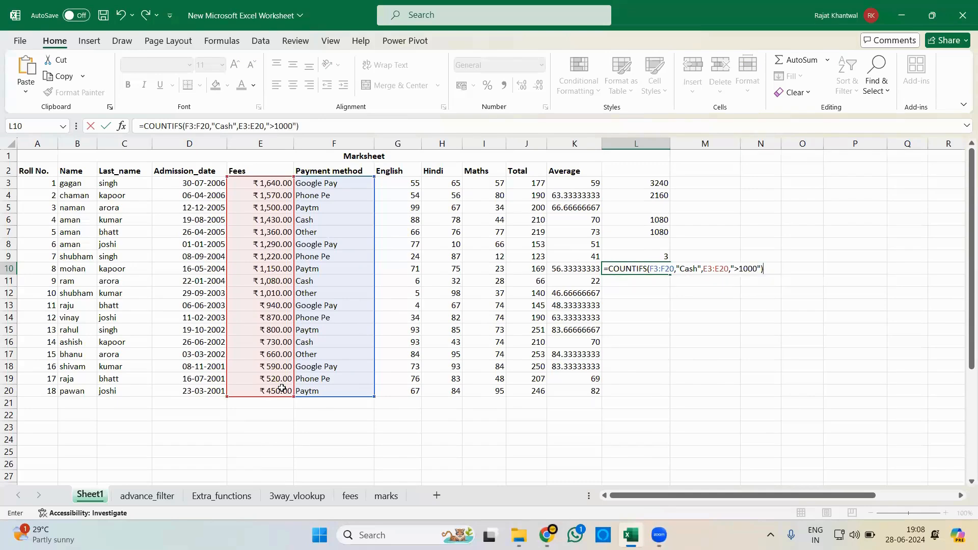
{"action": "key", "text": "Return"}
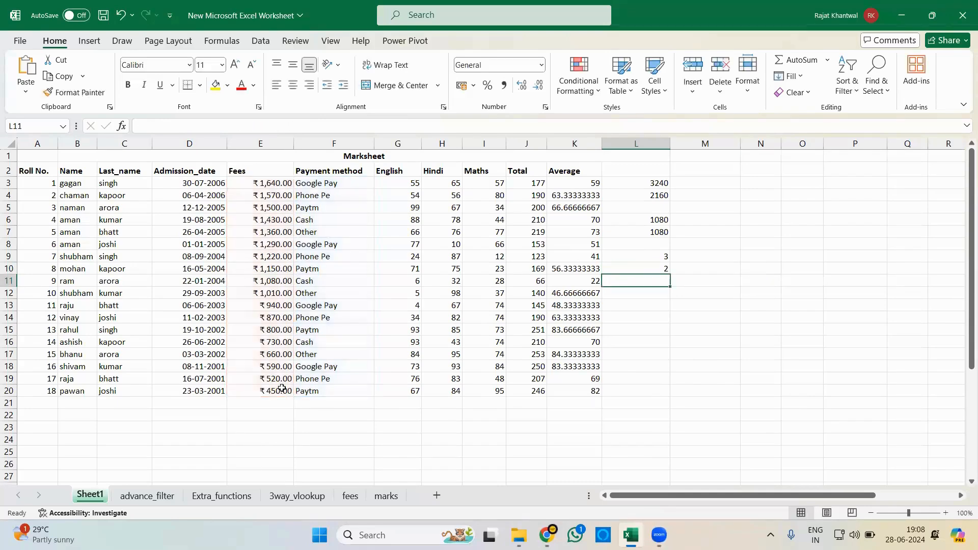
{"action": "left_click", "coordinate": [634, 267]}
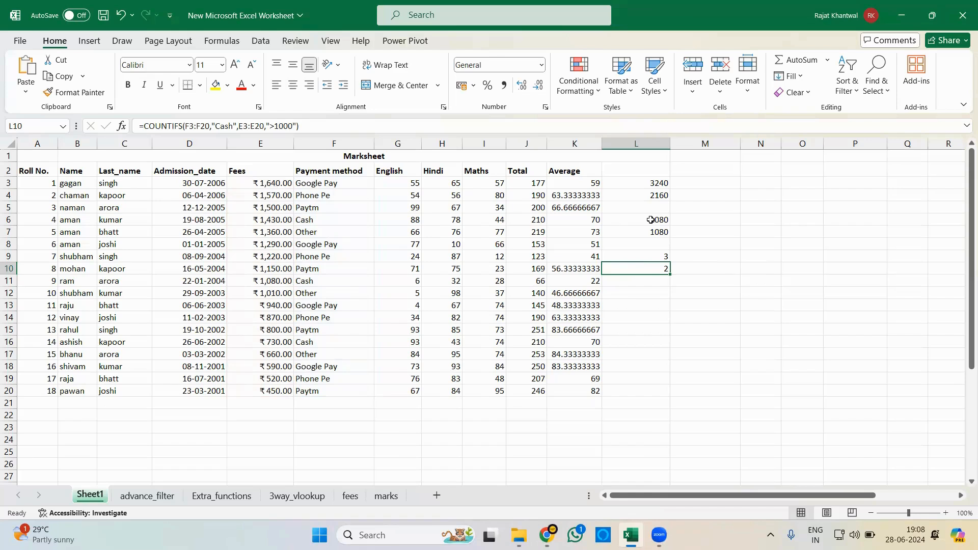
{"action": "left_click", "coordinate": [650, 256]}
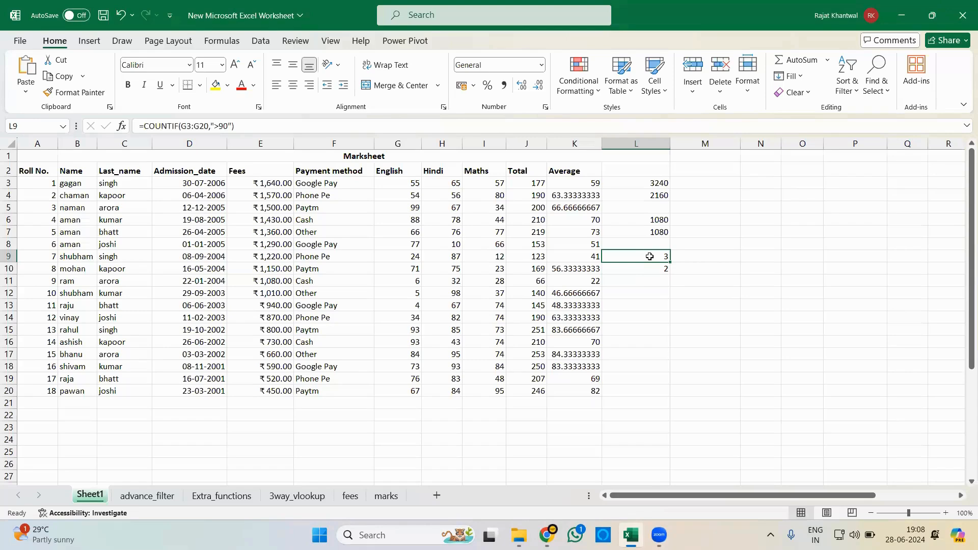
- Begin a MAXIFS formula in L12 with the fees E3:E20 as max range and the payment methods F3:F20 matching "Cash" as the first condition
{"action": "left_click", "coordinate": [661, 294]}
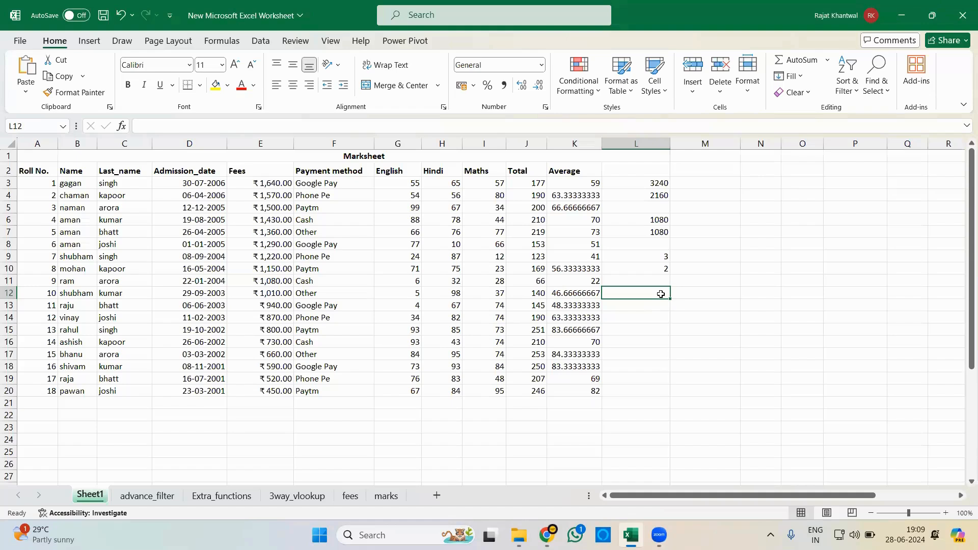
{"action": "type", "text": "=max"}
{"action": "key", "text": "Down"}
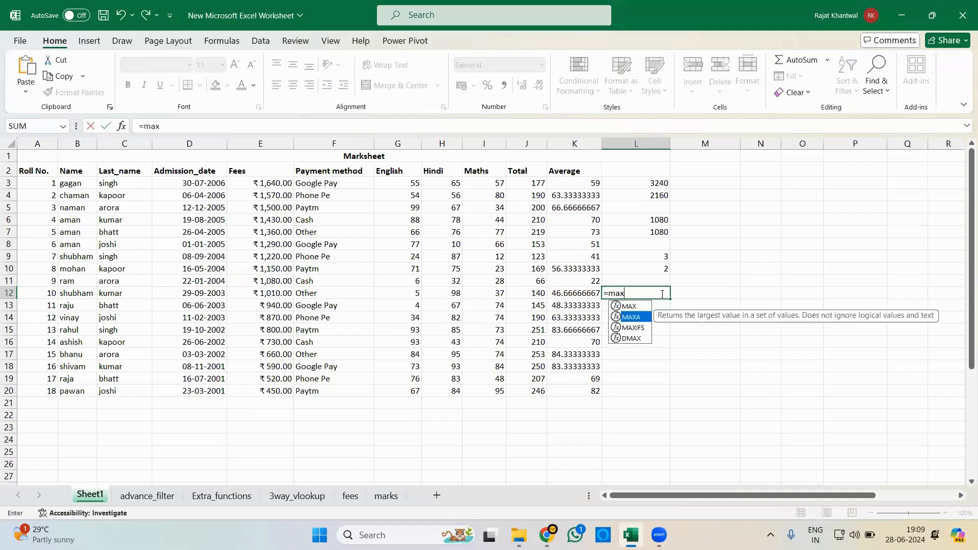
{"action": "key", "text": "Down"}
{"action": "key", "text": "Tab"}
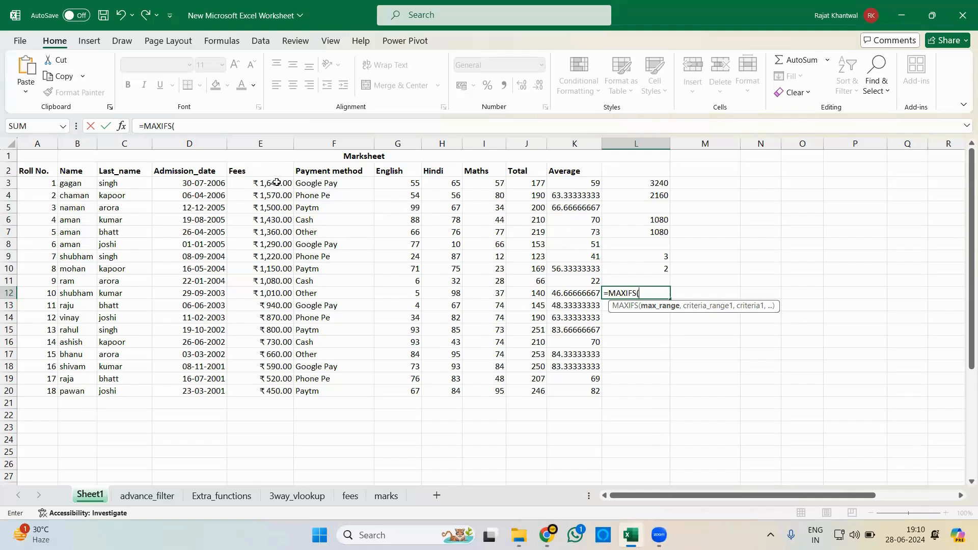
{"action": "left_click_drag", "start_coordinate": [277, 183], "coordinate": [278, 388]}
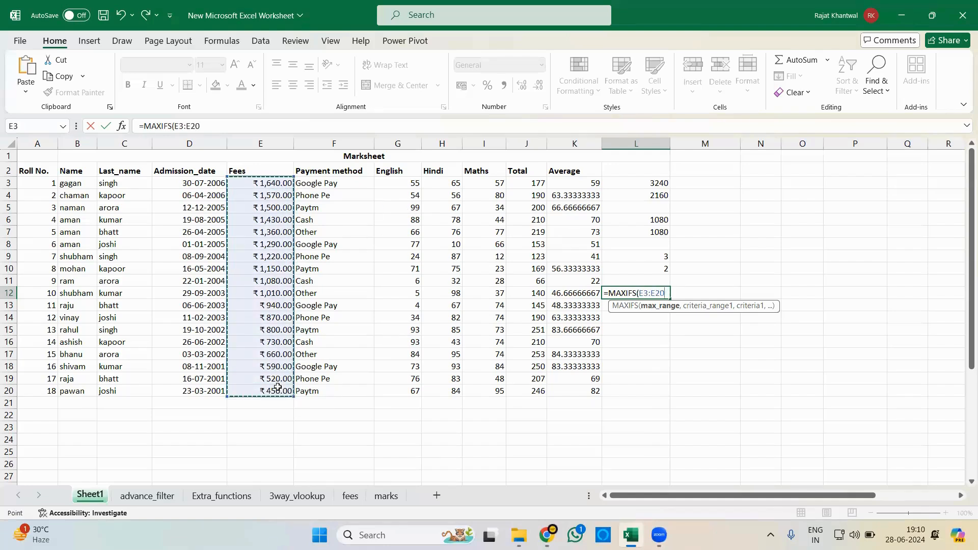
{"action": "type", "text": ","}
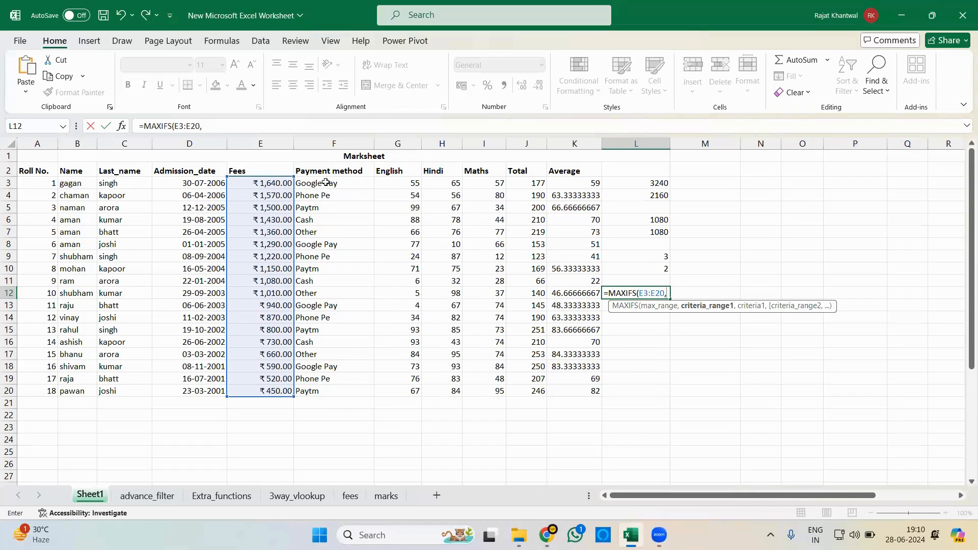
{"action": "left_click_drag", "start_coordinate": [326, 183], "coordinate": [321, 393]}
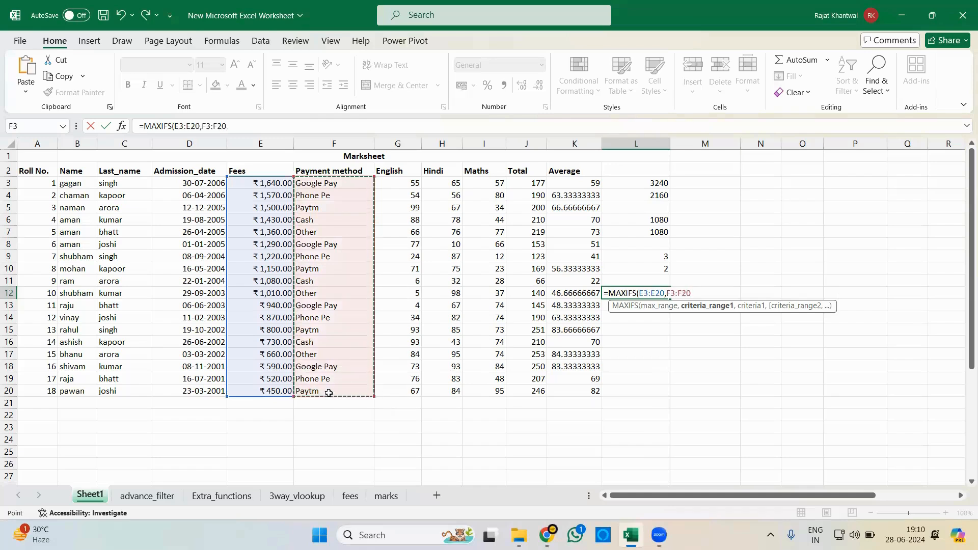
{"action": "type", "text": ",\""}
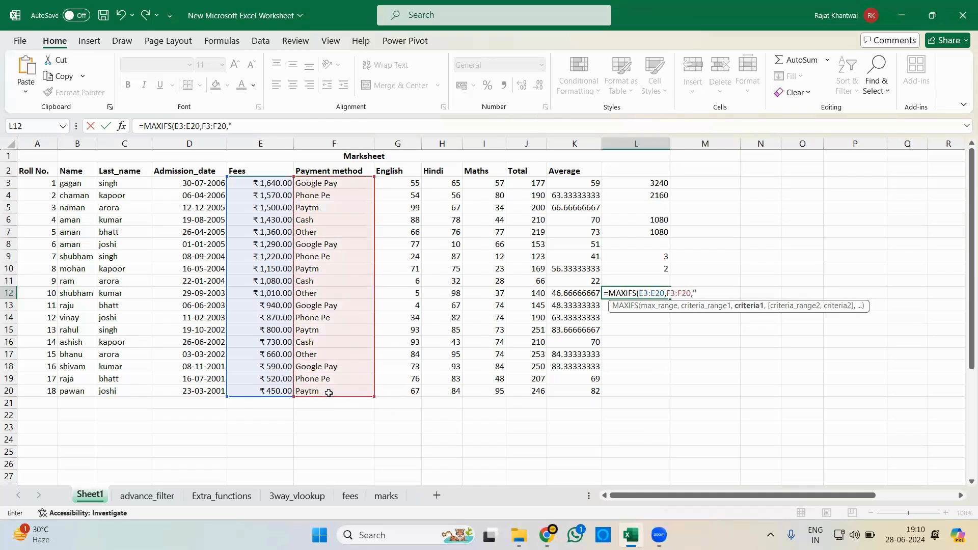
{"action": "type", "text": "Cash\","}
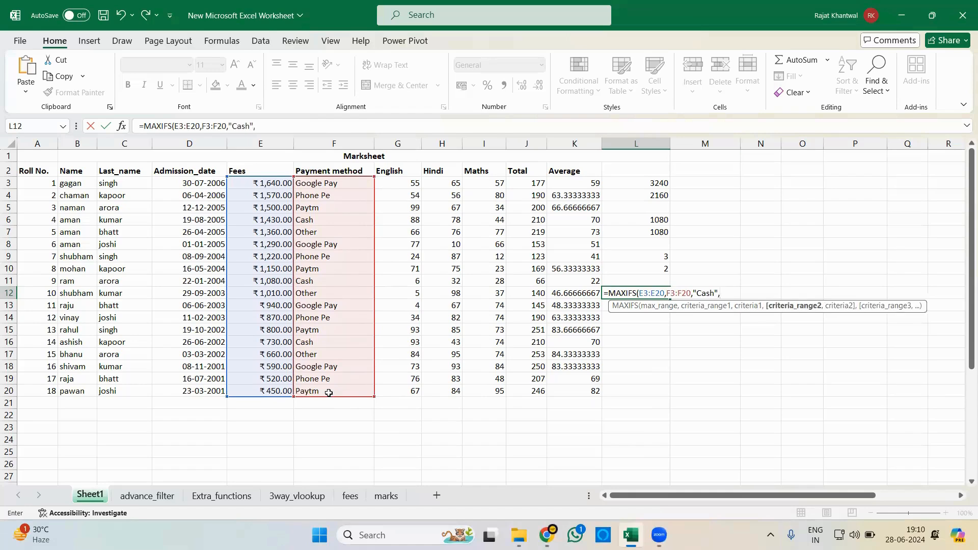
- Complete the MAXIFS formula in L12 with the totals J3:J20 and the criterion ">150" as the second condition
{"action": "left_click_drag", "start_coordinate": [535, 186], "coordinate": [530, 391]}
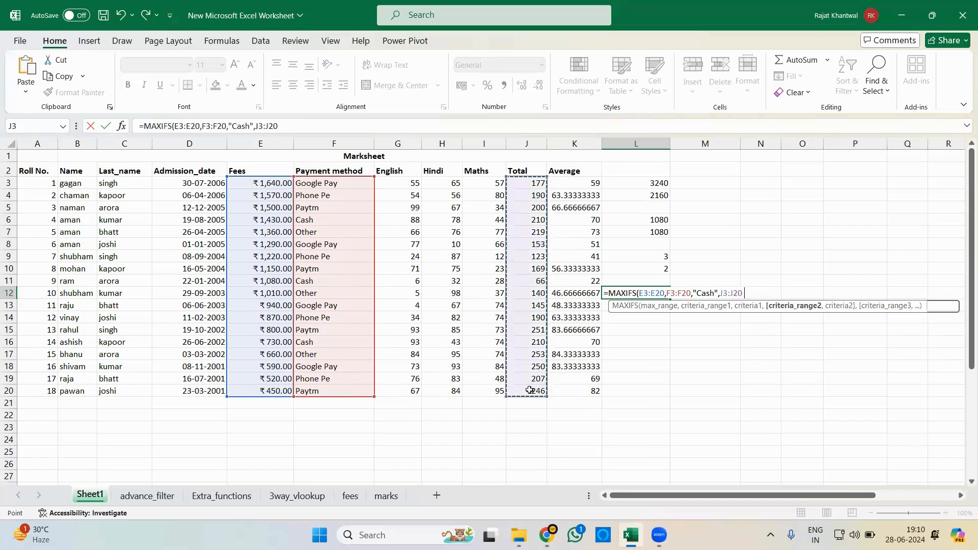
{"action": "type", "text": ","}
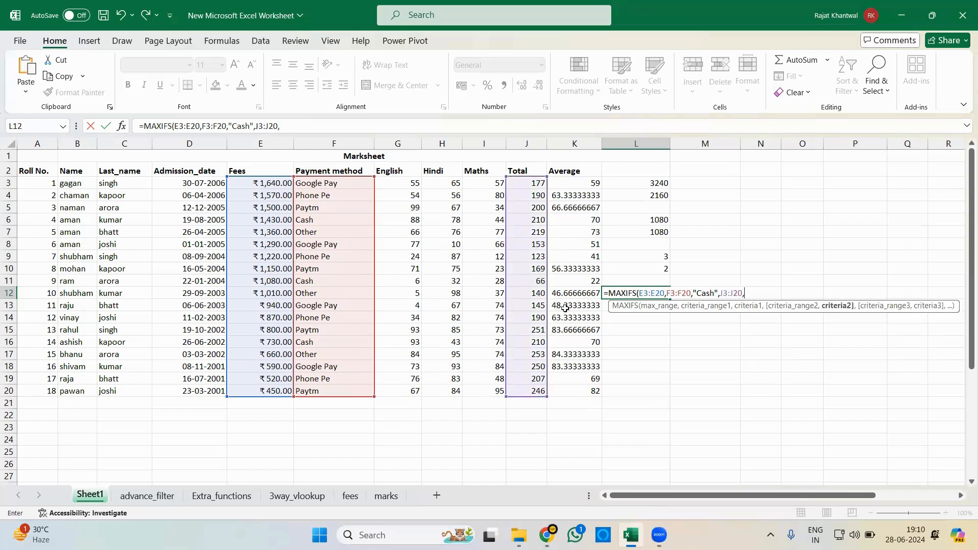
{"action": "type", "text": "\">150\")"}
{"action": "key", "text": "Return"}
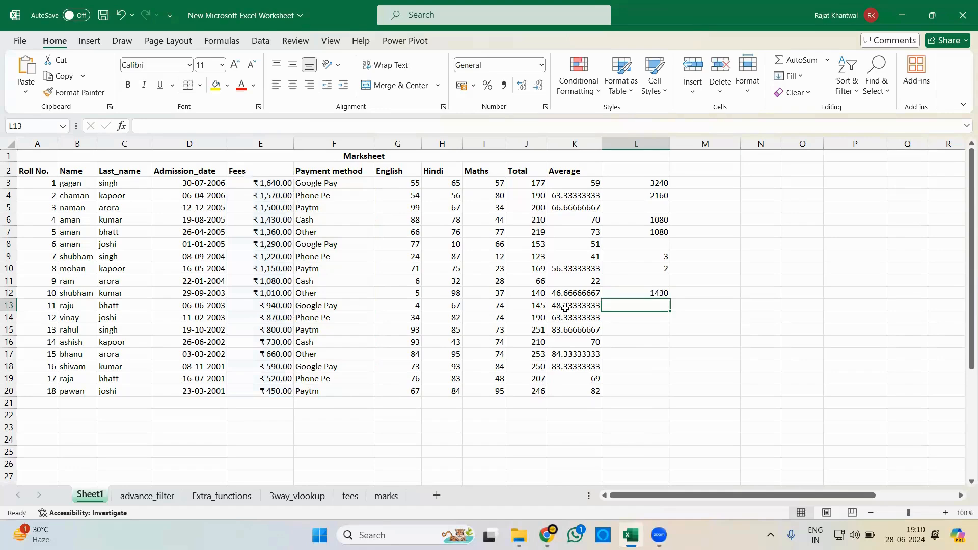
{"action": "left_click", "coordinate": [649, 291]}
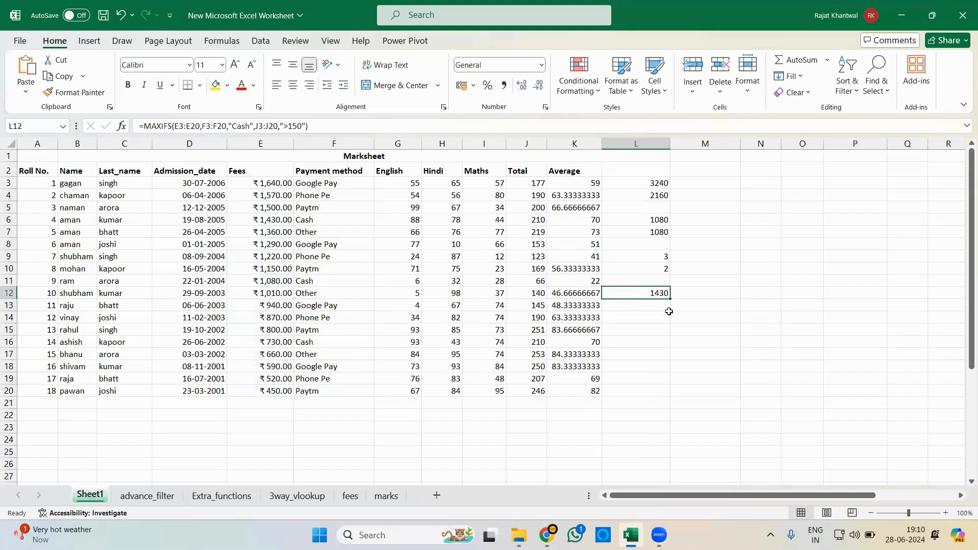
- Enter =MAXIFS(E3:E20,F3:F20,"Cash") in L13 to find the highest fee paid in cash
{"action": "left_click", "coordinate": [650, 305]}
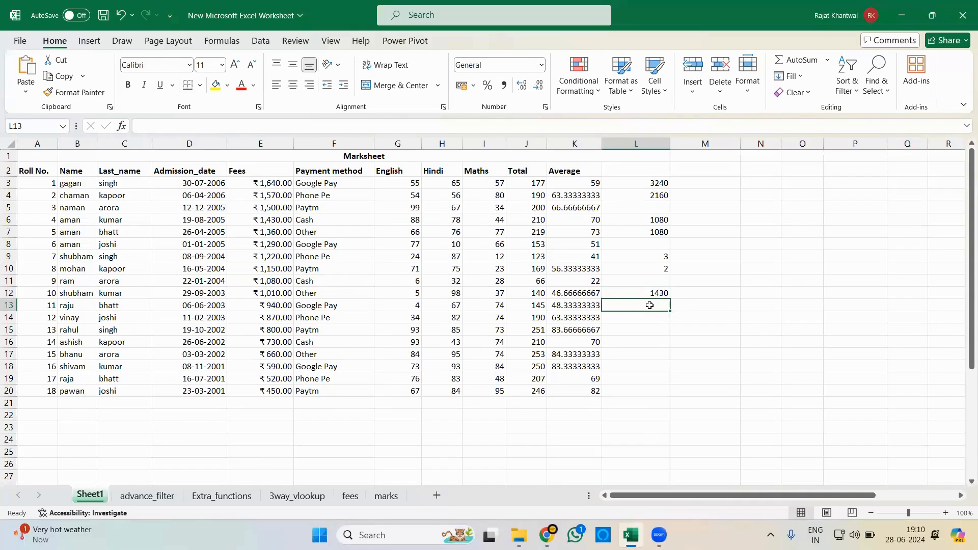
{"action": "type", "text": "=maxi"}
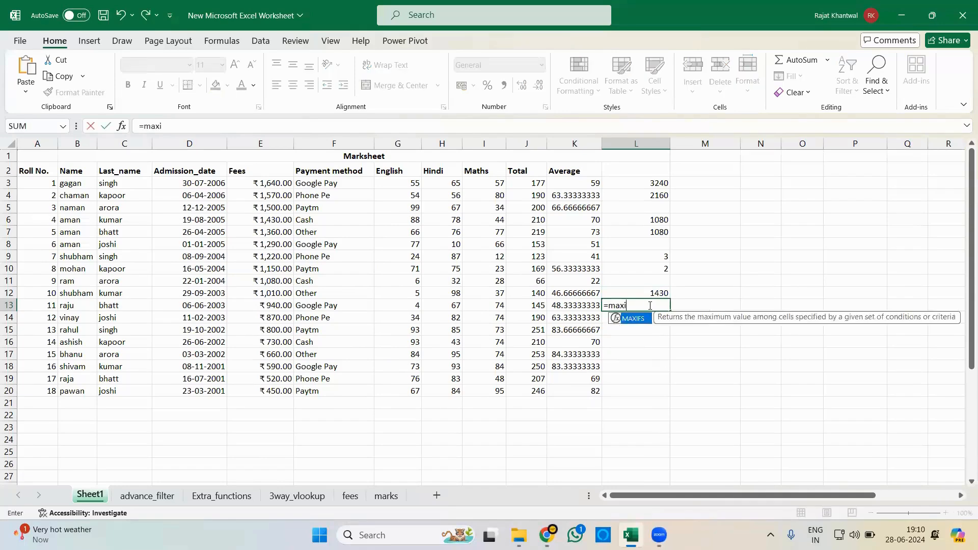
{"action": "type", "text": "f"}
{"action": "key", "text": "Tab"}
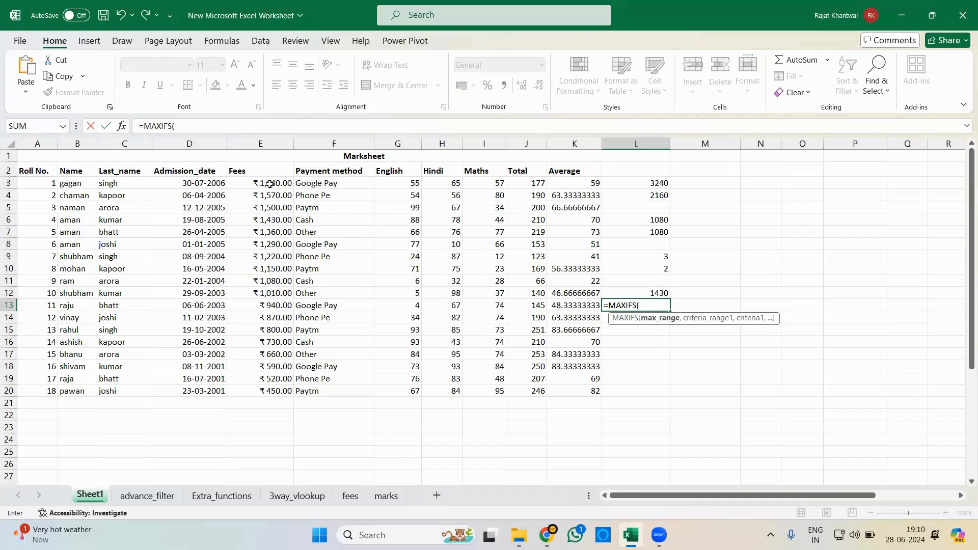
{"action": "left_click_drag", "start_coordinate": [269, 184], "coordinate": [275, 391]}
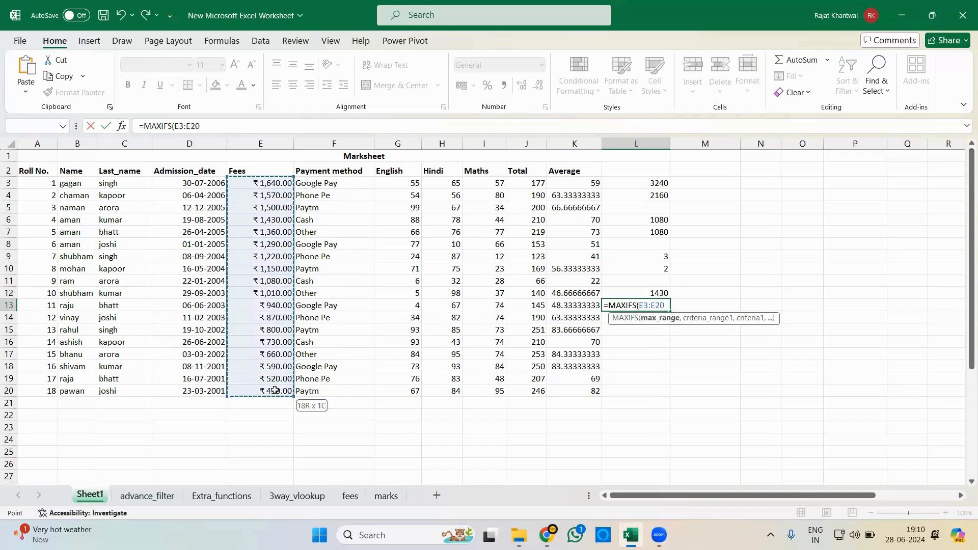
{"action": "type", "text": ","}
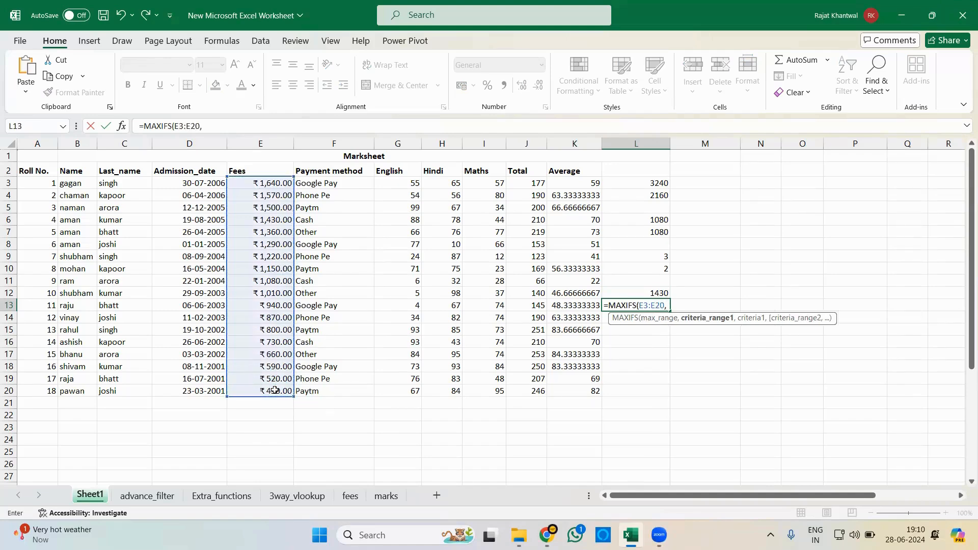
{"action": "left_click_drag", "start_coordinate": [329, 185], "coordinate": [330, 392]}
{"action": "type", "text": ",\""}
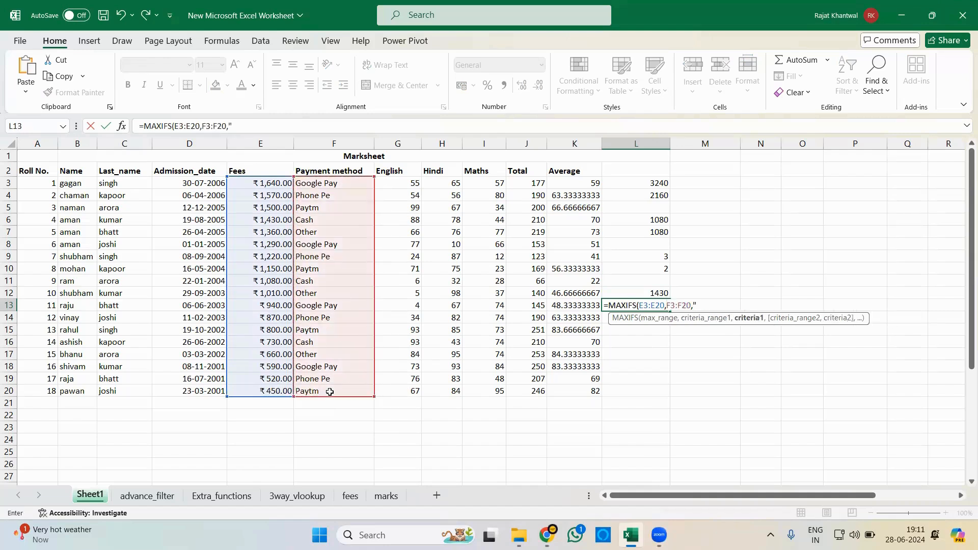
{"action": "type", "text": "Cash\")"}
{"action": "key", "text": "Return"}
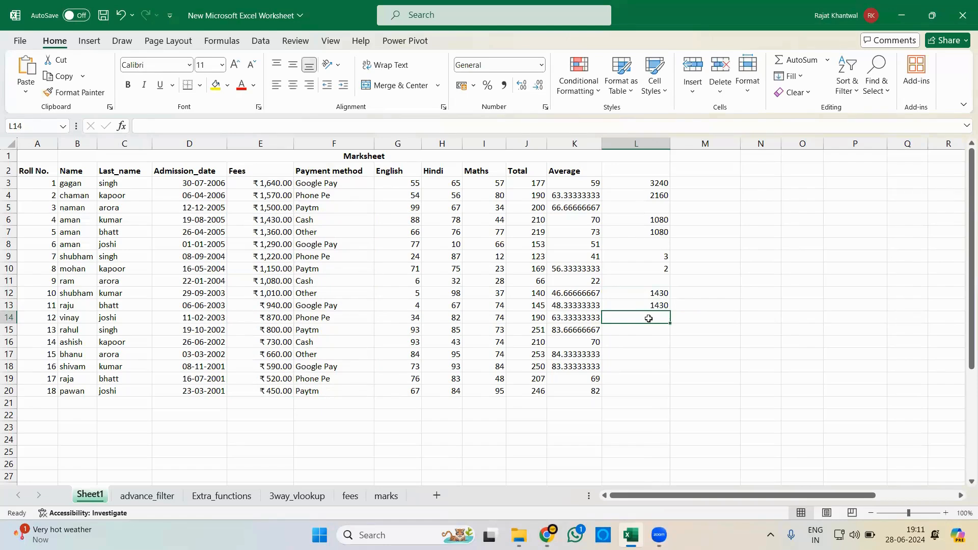
- Begin a MINIFS formula in L14 with the fees E3:E20 as min range and the payment methods F3:F20 matching "Cash" as the first condition
{"action": "type", "text": "=minifs"}
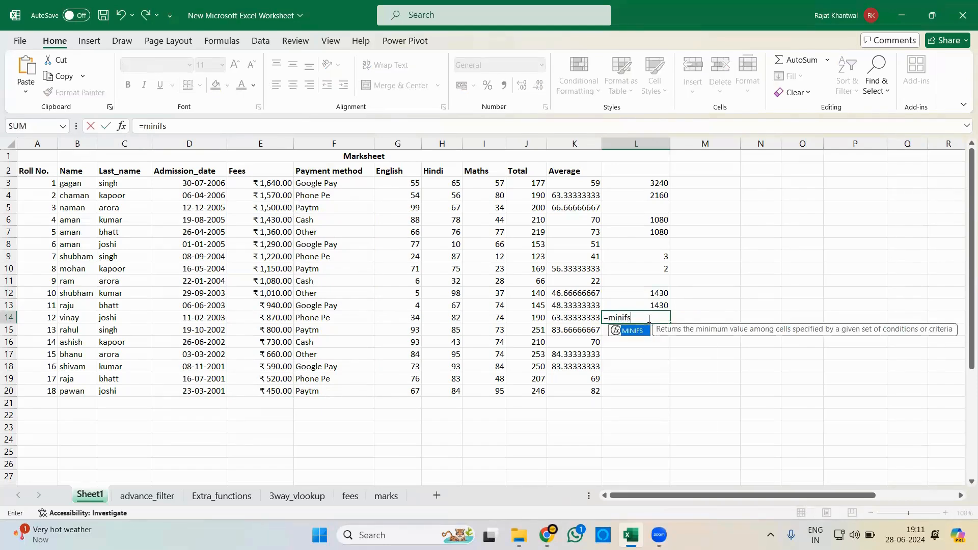
{"action": "key", "text": "Tab"}
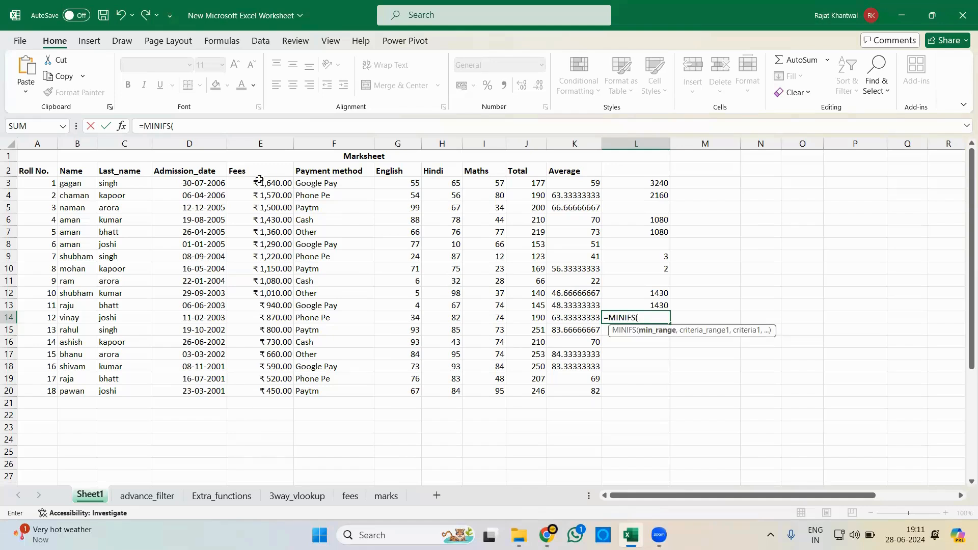
{"action": "left_click_drag", "start_coordinate": [261, 179], "coordinate": [266, 389]}
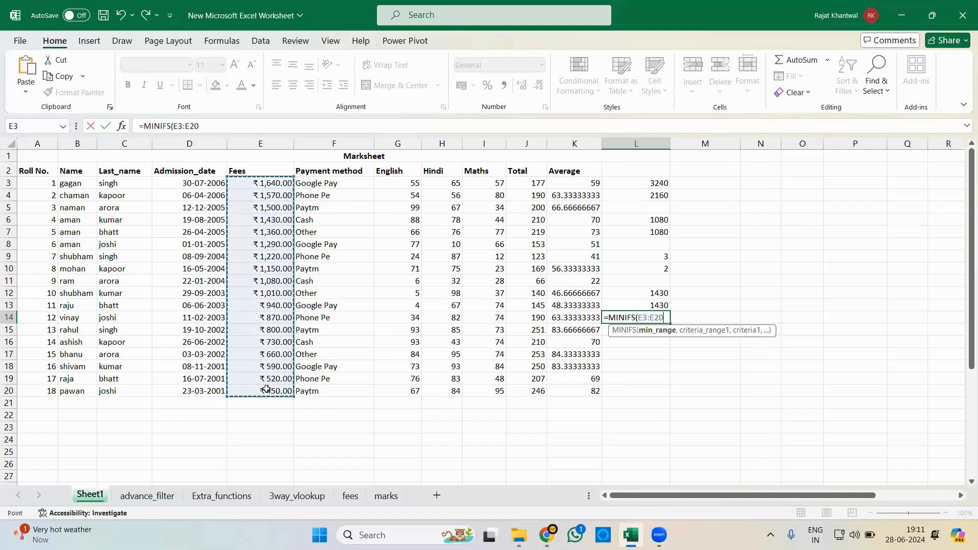
{"action": "type", "text": ","}
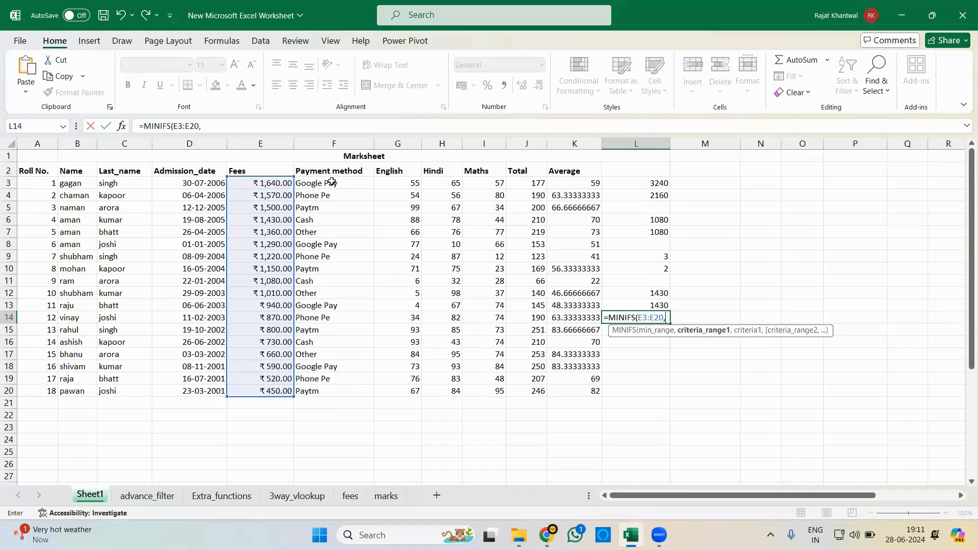
{"action": "left_click_drag", "start_coordinate": [334, 182], "coordinate": [326, 385]}
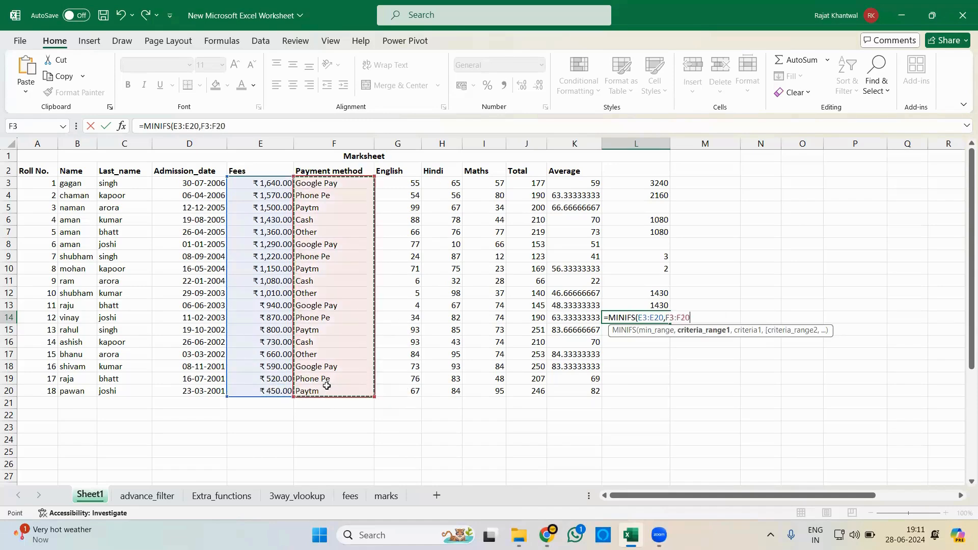
{"action": "type", "text": ",\"Cas"}
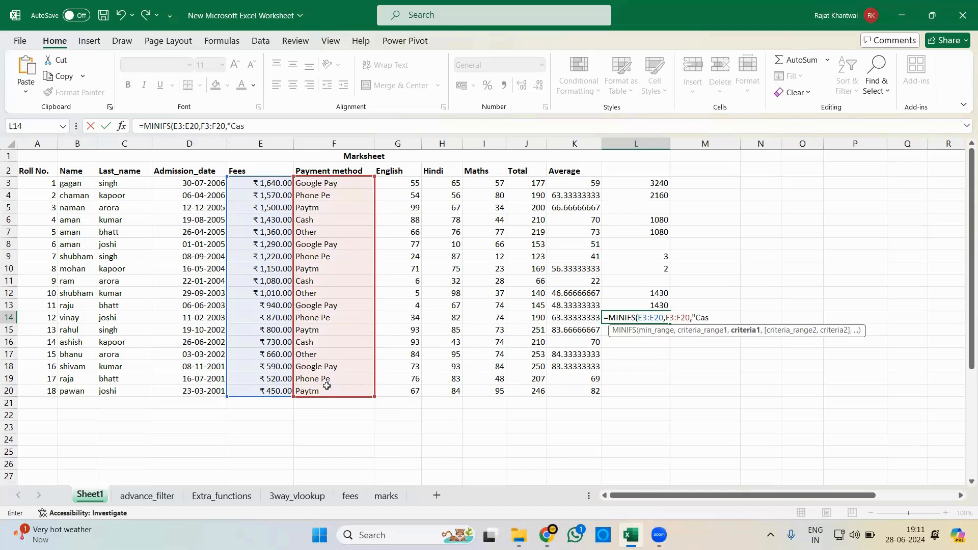
{"action": "type", "text": "h\","}
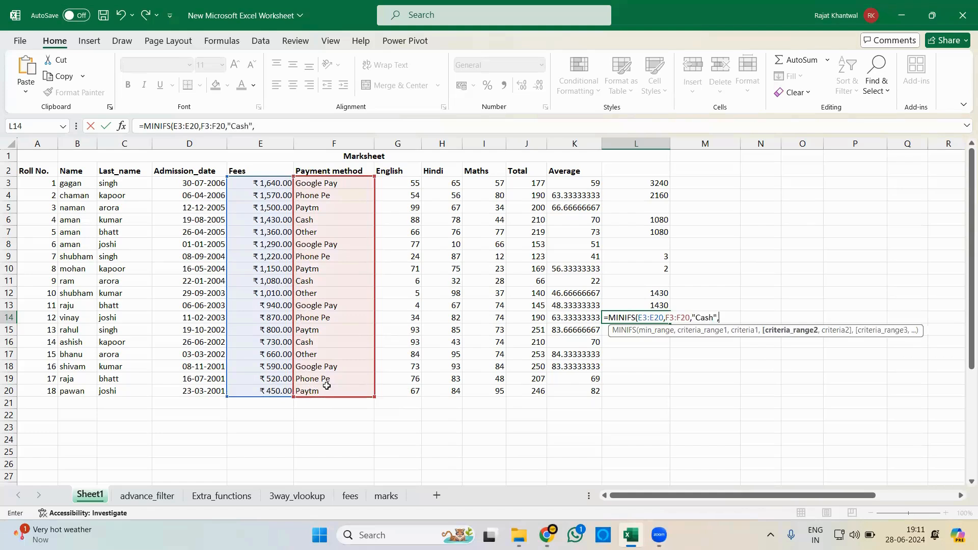
- Complete the MINIFS formula in L14 with the totals J3:J20 and the criterion ">150" as the second condition
{"action": "left_click_drag", "start_coordinate": [537, 184], "coordinate": [530, 392]}
{"action": "type", "text": ","}
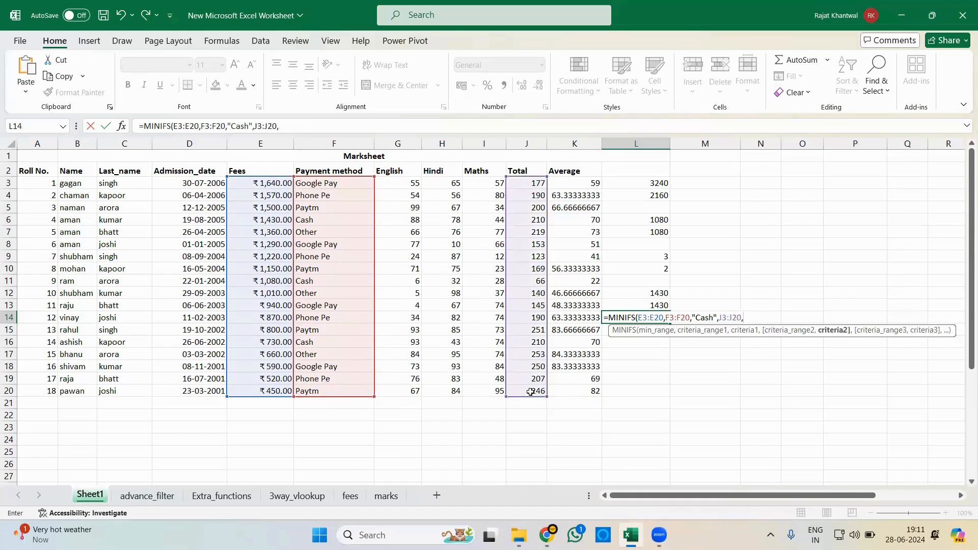
{"action": "type", "text": "\">150"}
{"action": "key", "text": "Return"}
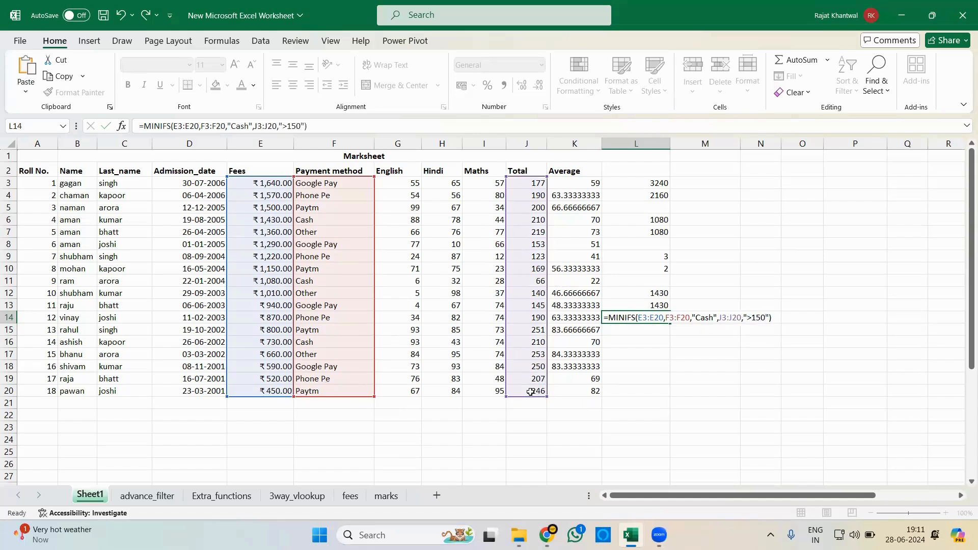
- Remove the totals condition from the MINIFS formula in L14, leaving =MINIFS(E3:E20,F3:F20,"Cash")
{"action": "left_click", "coordinate": [640, 317]}
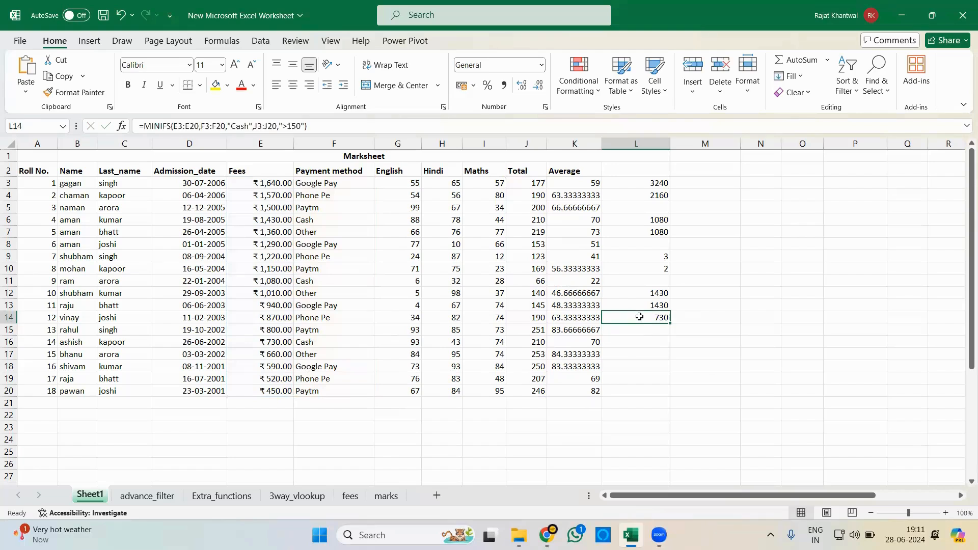
{"action": "left_click", "coordinate": [306, 126]}
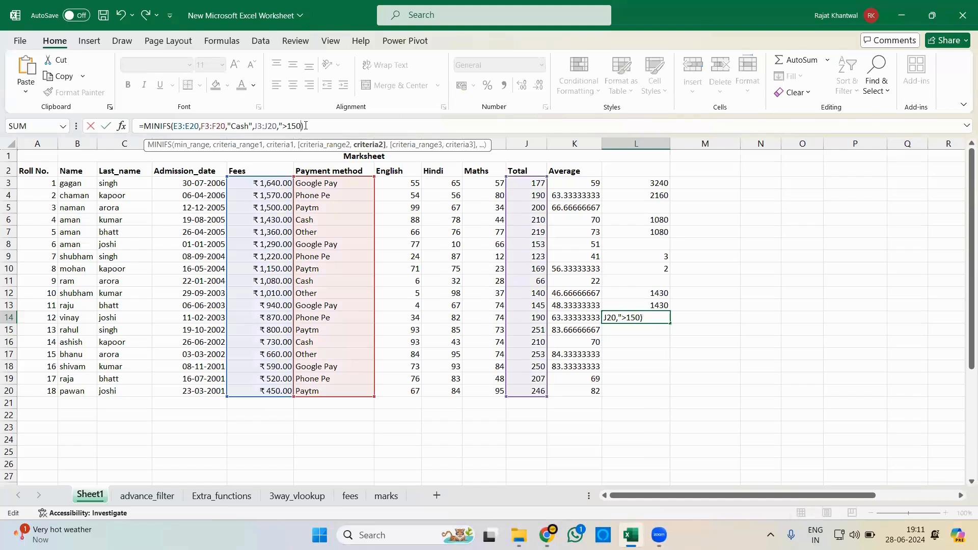
{"action": "key", "text": "BackSpace"}
{"action": "key", "text": "BackSpace"}
{"action": "key", "text": "BackSpace"}
{"action": "key", "text": "BackSpace"}
{"action": "key", "text": "BackSpace"}
{"action": "key", "text": "BackSpace"}
{"action": "key", "text": "BackSpace"}
{"action": "key", "text": "BackSpace"}
{"action": "key", "text": "BackSpace"}
{"action": "key", "text": "BackSpace"}
{"action": "key", "text": "BackSpace"}
{"action": "key", "text": "BackSpace"}
{"action": "key", "text": "BackSpace"}
{"action": "key", "text": "BackSpace"}
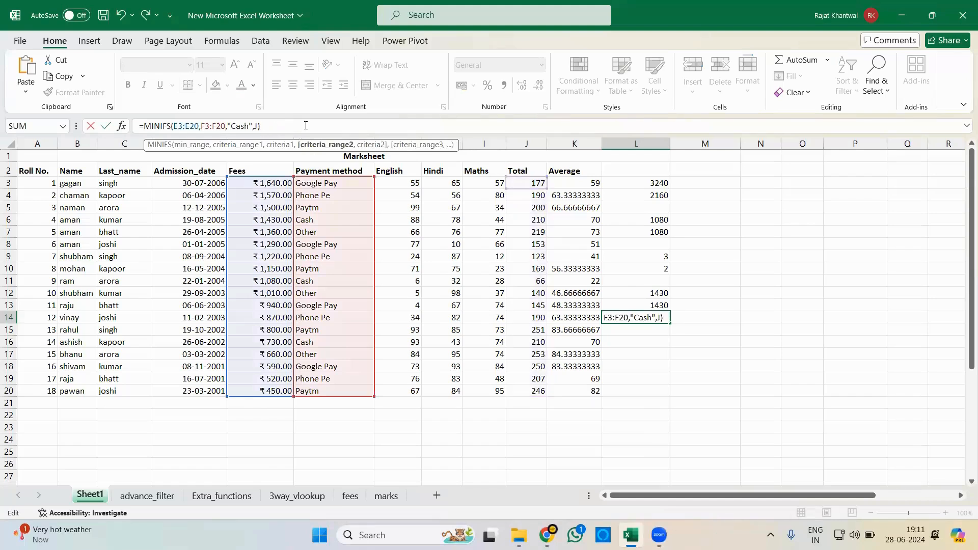
{"action": "key", "text": "Return"}
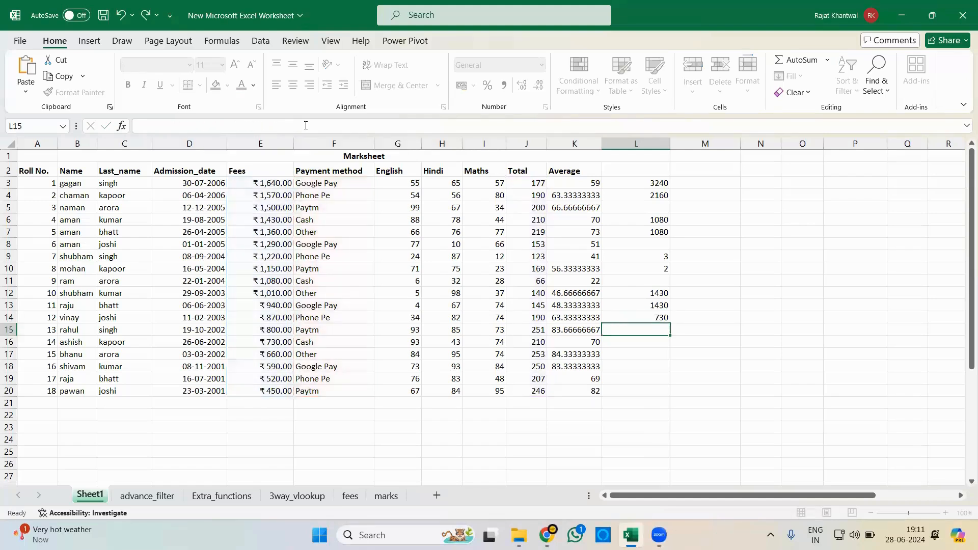
{"action": "left_click", "coordinate": [628, 320]}
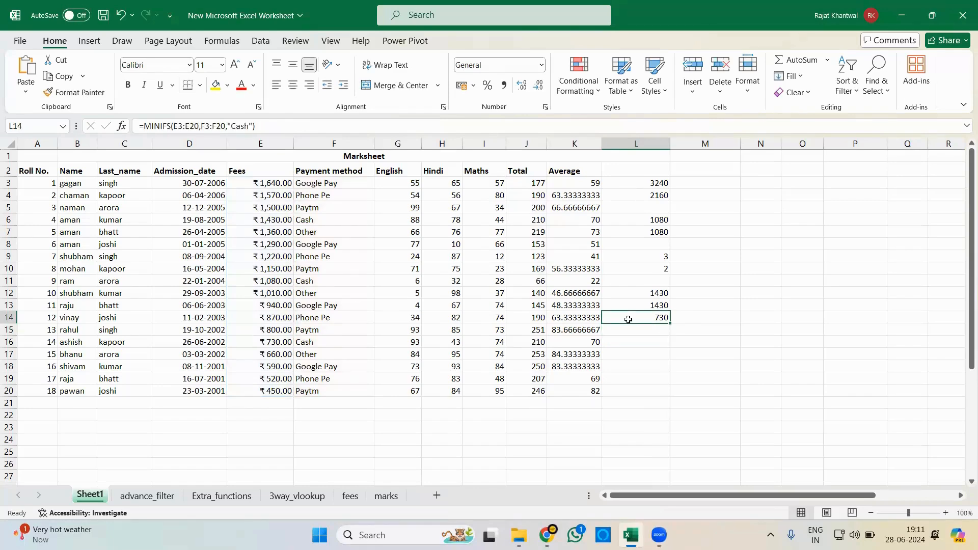
- Enter the label "Sum" in cell N3
{"action": "left_click", "coordinate": [764, 183]}
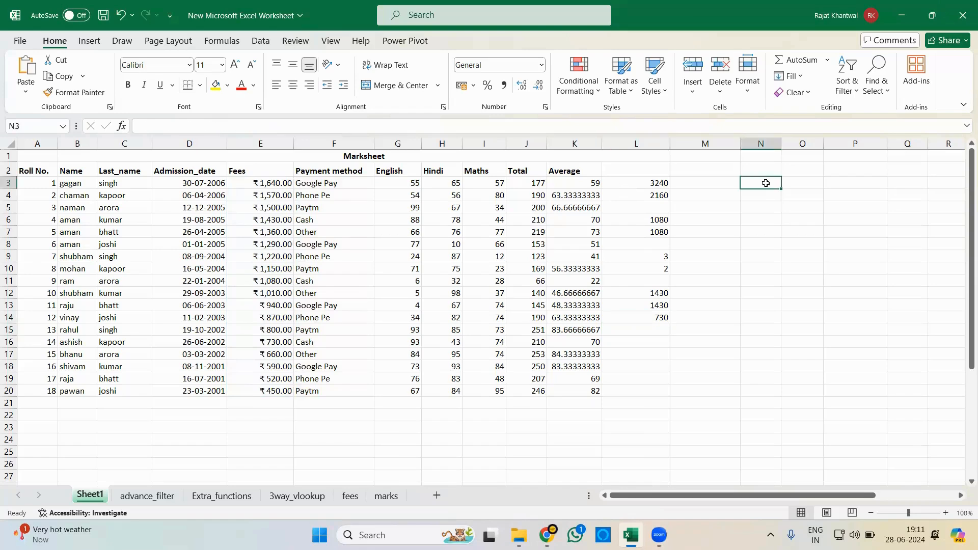
{"action": "type", "text": "Sum"}
{"action": "key", "text": "Return"}
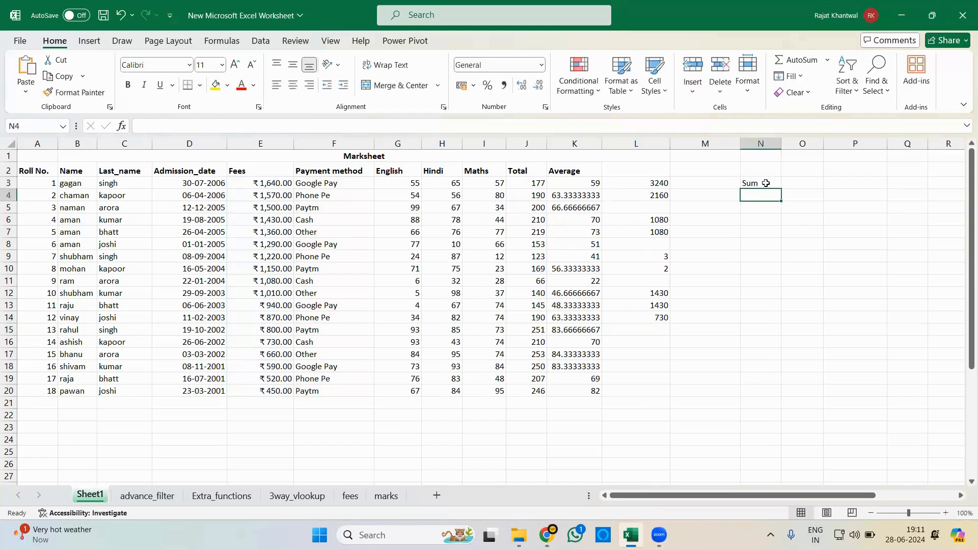
- Enter the labels "average", "max" and "min" in cells N4 to N6 below the Sum label
{"action": "type", "text": "average"}
{"action": "key", "text": "Return"}
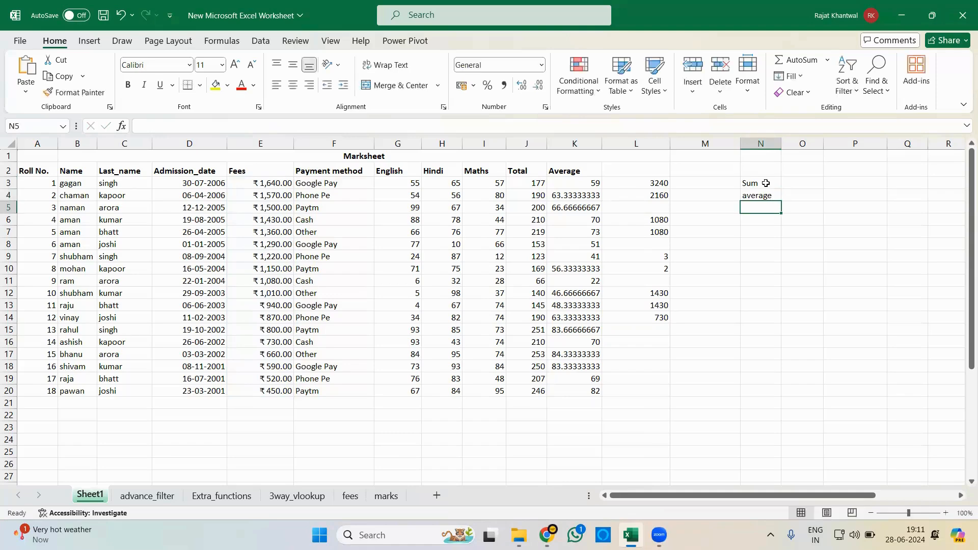
{"action": "type", "text": "max"}
{"action": "key", "text": "Return"}
{"action": "type", "text": "min"}
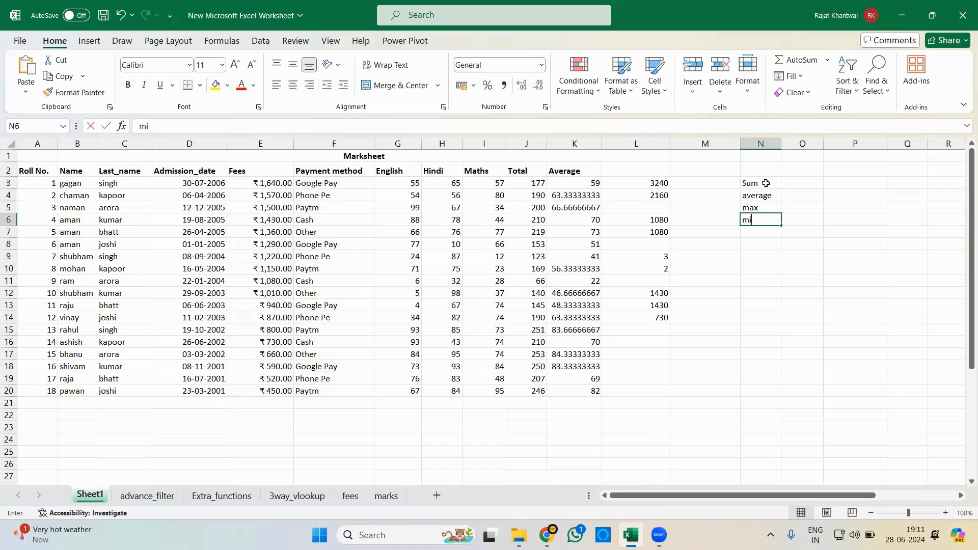
{"action": "key", "text": "Return"}
- Enter the labels "count" and "counta" in cells N7 and N8
{"action": "type", "text": "count"}
{"action": "key", "text": "Return"}
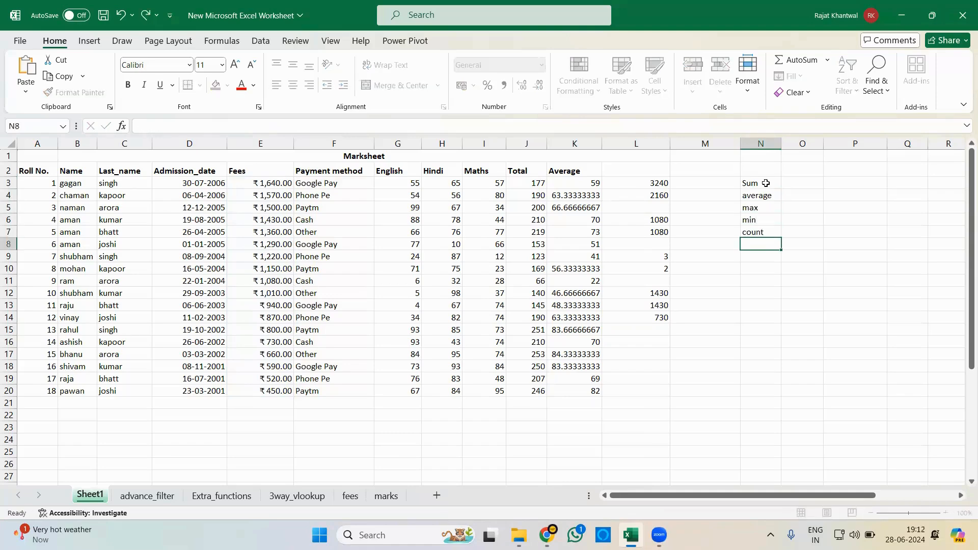
{"action": "type", "text": "counta"}
{"action": "key", "text": "Return"}
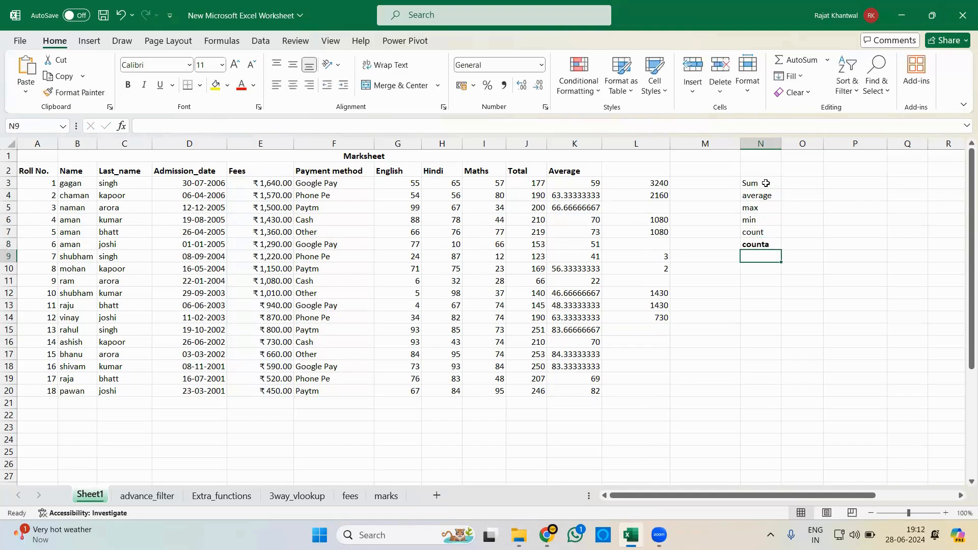
- Leave N9 blank and enter the labels "sumif" and "sumifs" in cells N10 and N11
{"action": "key", "text": "Return"}
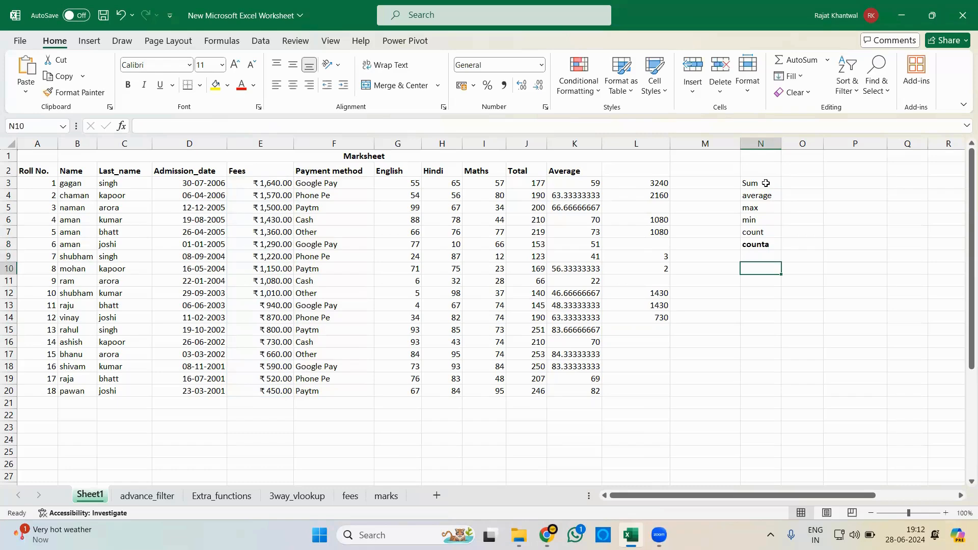
{"action": "type", "text": "sumif"}
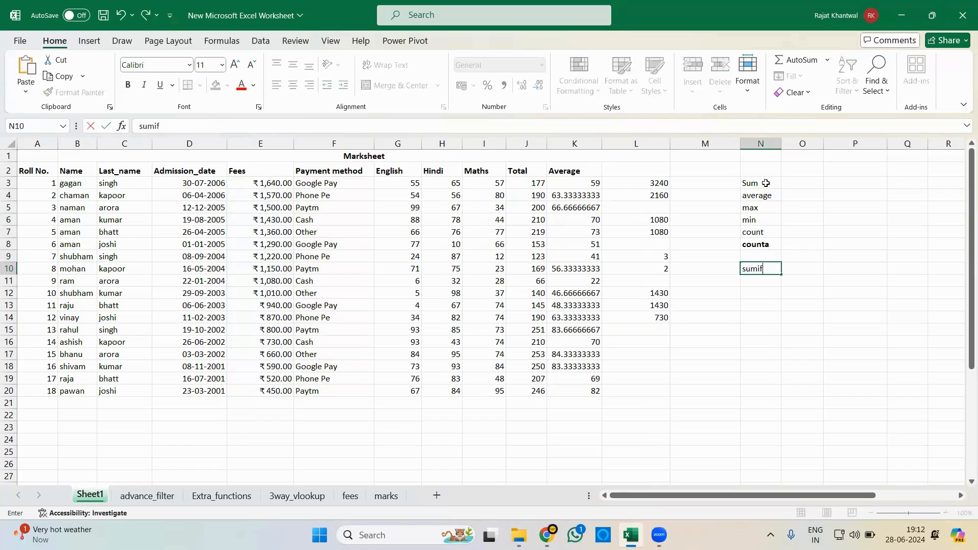
{"action": "key", "text": "Return"}
{"action": "type", "text": "sumif"}
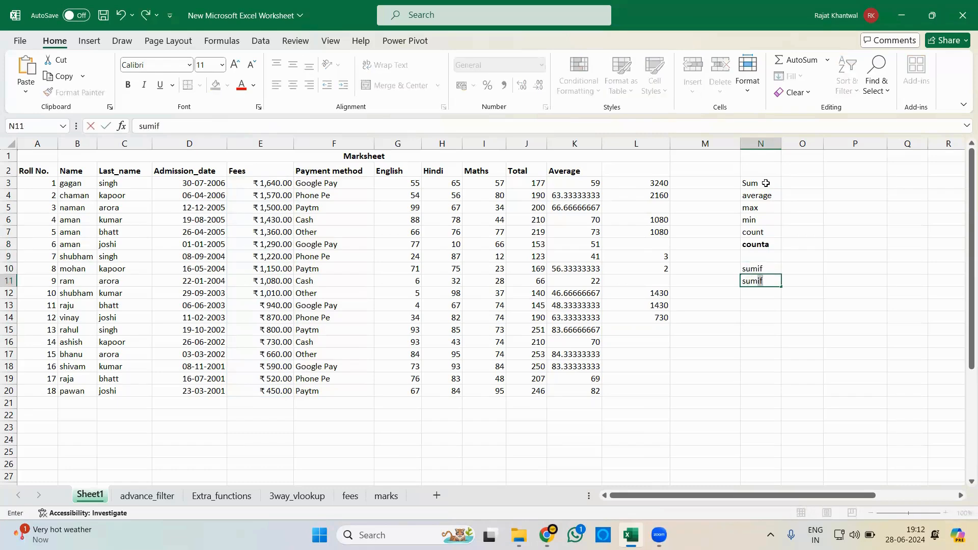
{"action": "type", "text": "s"}
{"action": "key", "text": "Return"}
- Enter the labels "maxifs" and "minifs" in cells N12 and N13
{"action": "type", "text": "ma"}
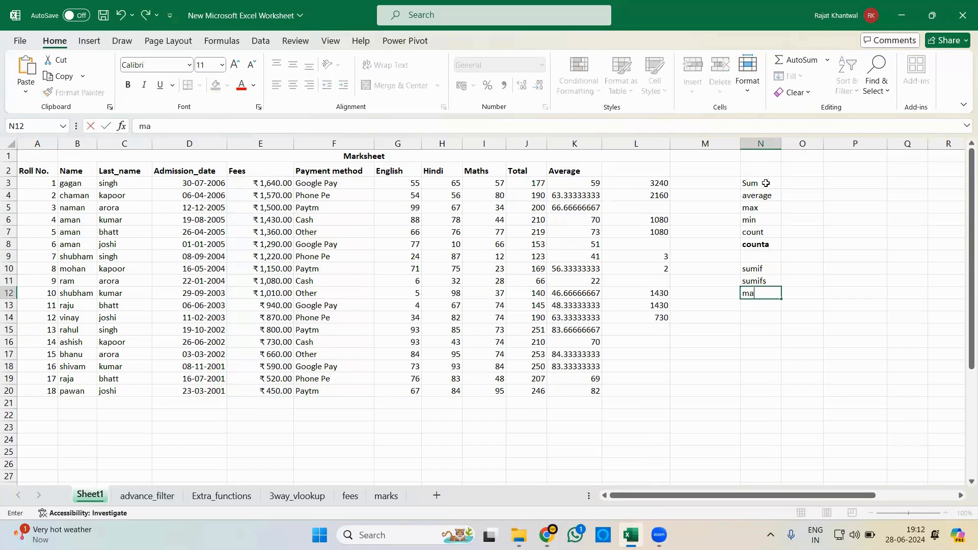
{"action": "type", "text": "xifs"}
{"action": "key", "text": "Return"}
{"action": "type", "text": "m"}
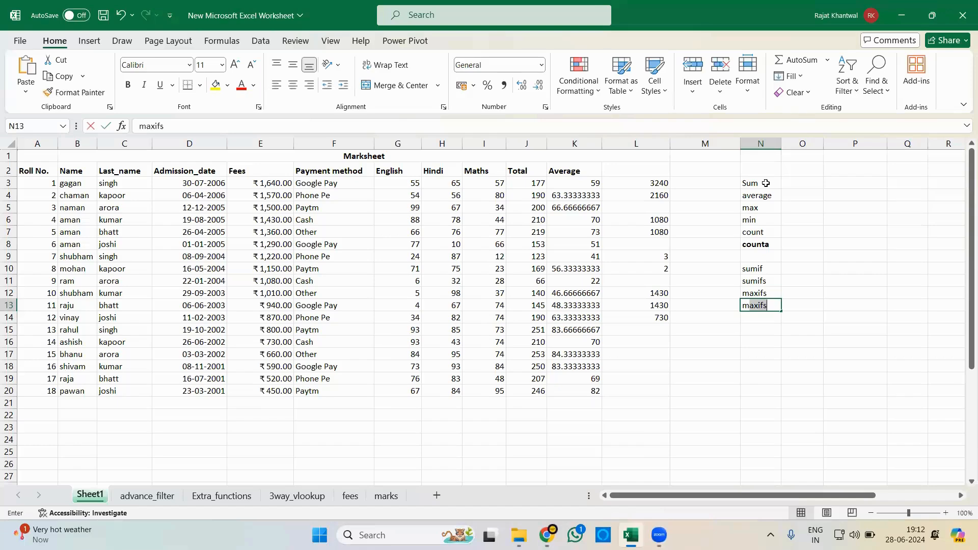
{"action": "type", "text": "inifs"}
{"action": "key", "text": "Return"}
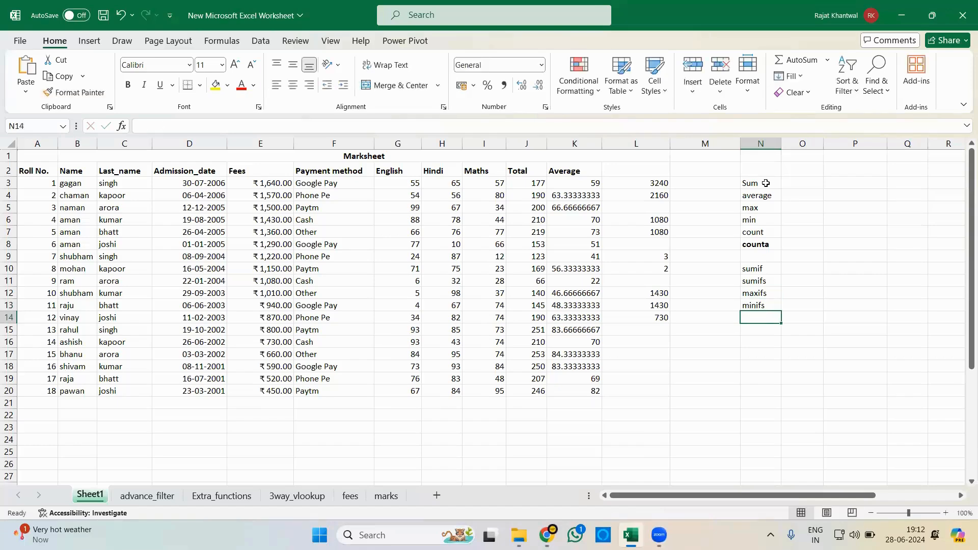
- Enter the labels "countif" and "countifs" in cells N14 and N15
{"action": "type", "text": "count"}
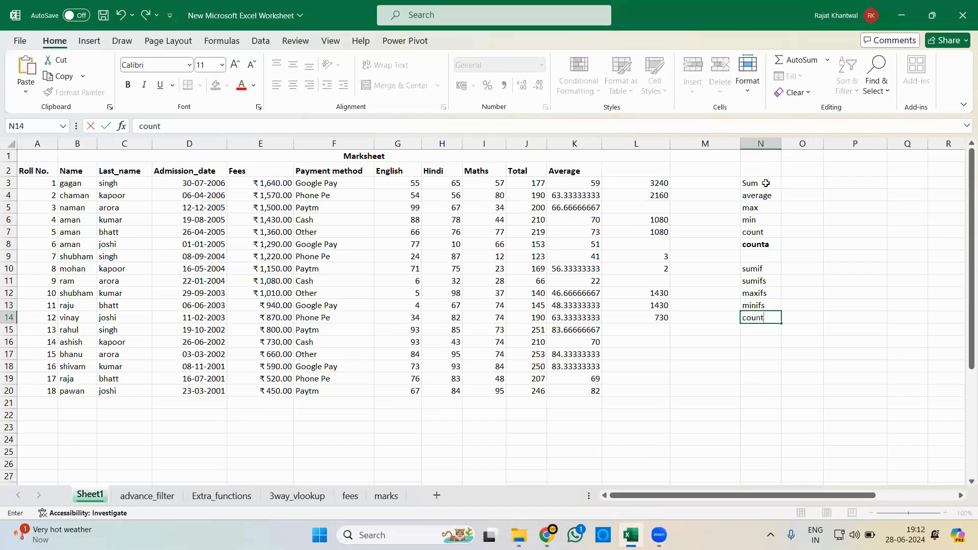
{"action": "type", "text": "if"}
{"action": "key", "text": "Return"}
{"action": "type", "text": "counti"}
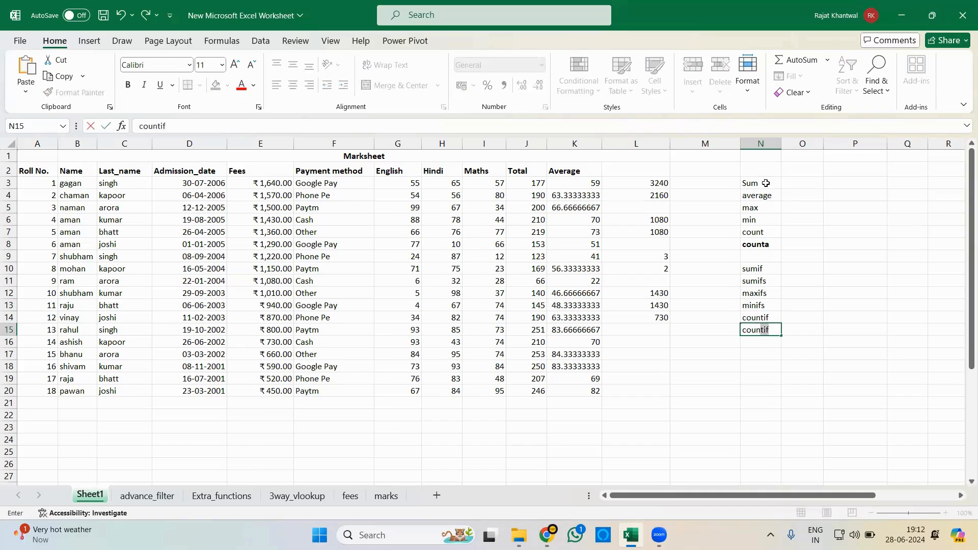
{"action": "type", "text": "fs"}
{"action": "key", "text": "Return"}
- Enter the labels "averageif" and "averageifs" in cells N16 and N17
{"action": "type", "text": "aver"}
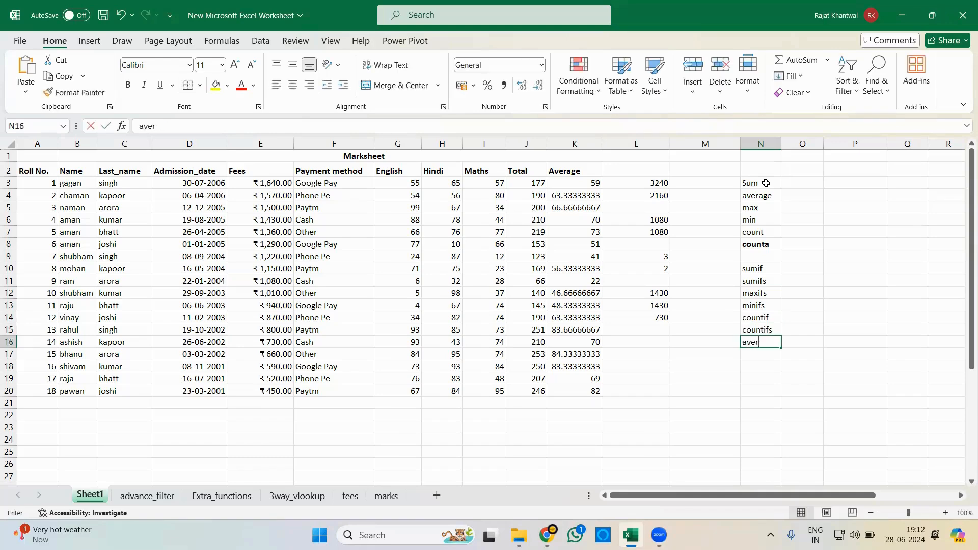
{"action": "type", "text": "ageif"}
{"action": "key", "text": "Return"}
{"action": "type", "text": "averageif"}
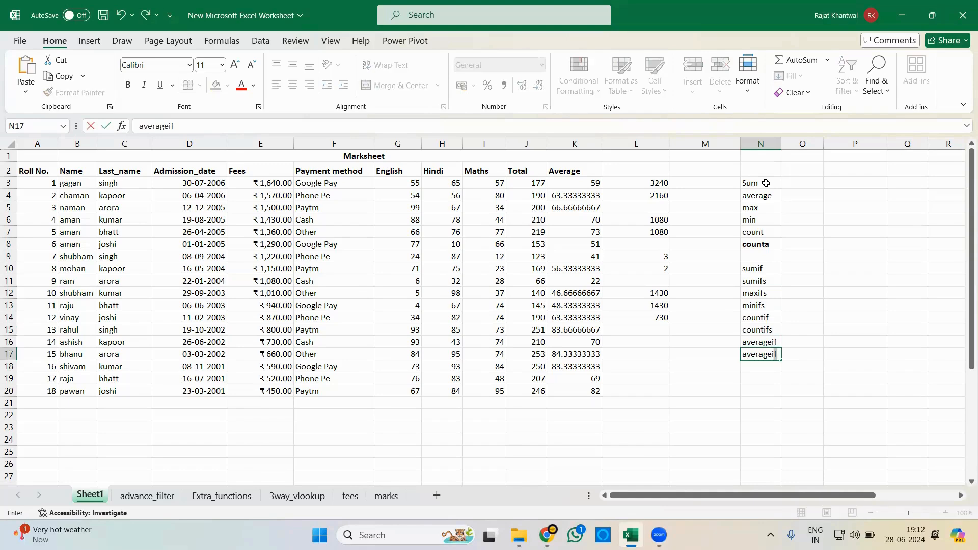
{"action": "type", "text": "s"}
{"action": "key", "text": "Return"}
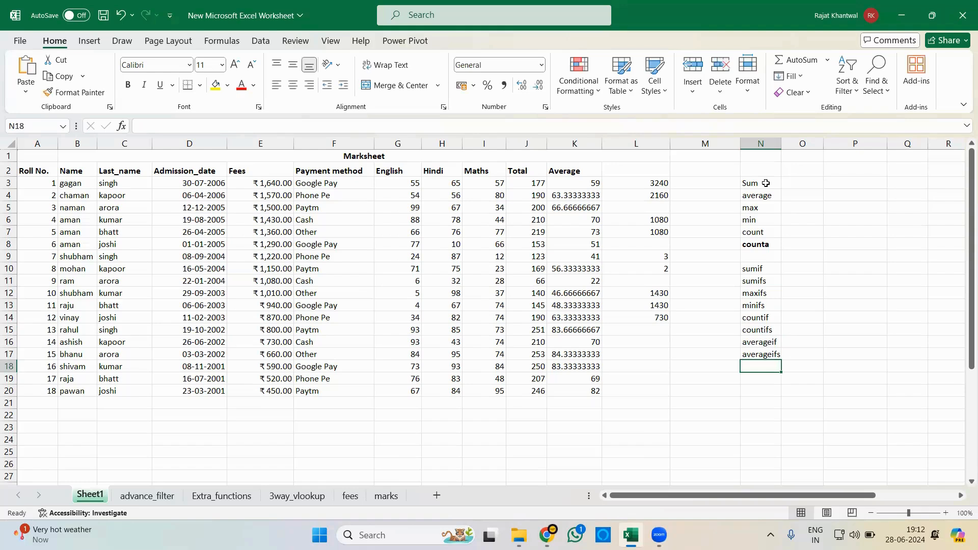